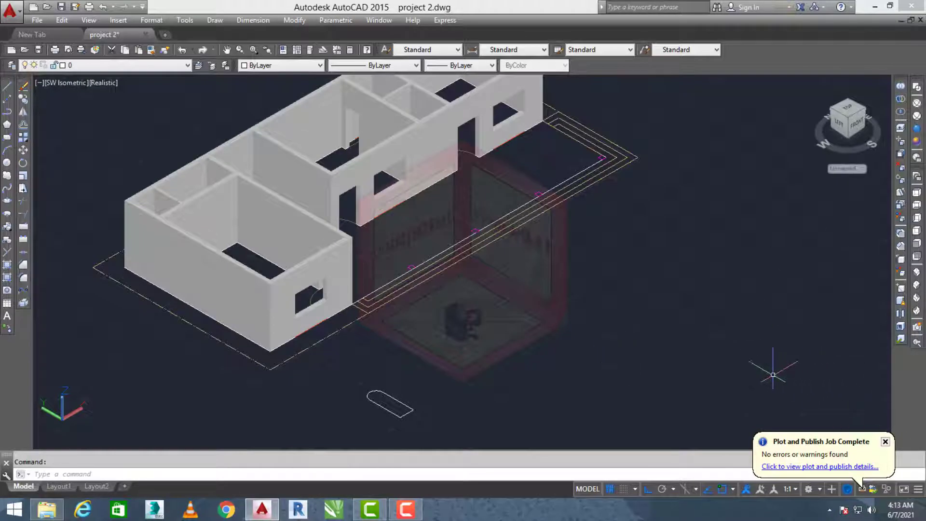
# Copy the 3D wall model together with its floor plan into empty space along the negative X direction
pyautogui.moveTo(769, 365); pyautogui.dragTo(727, 365, button='middle')
pyautogui.moveTo(636, 295); pyautogui.dragTo(628, 325, button='middle')
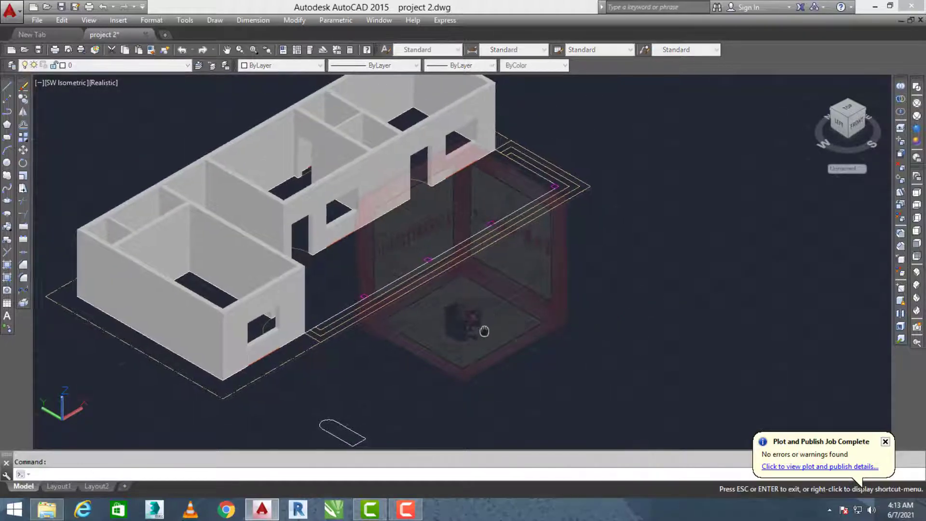
pyautogui.scroll(-2, 479, 328)
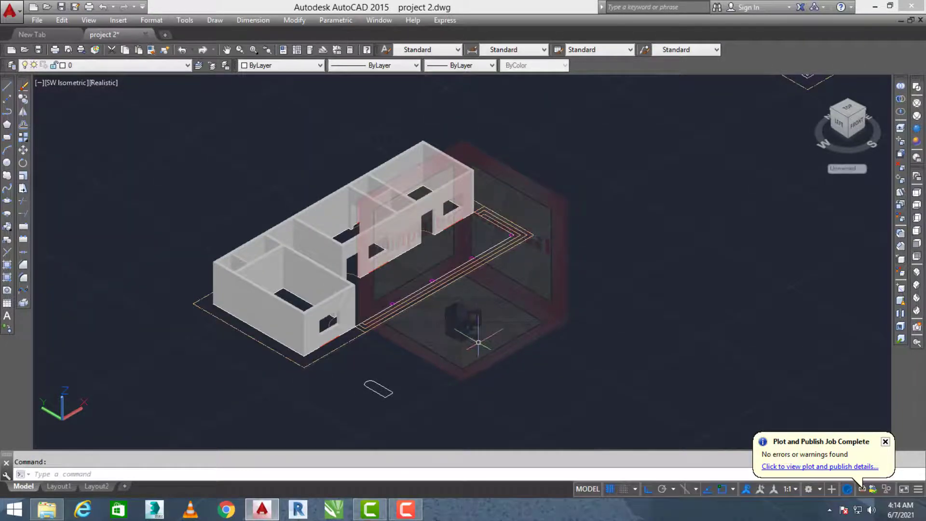
pyautogui.write('o')
pyautogui.press('Return')
pyautogui.scroll(-2, 478, 342)
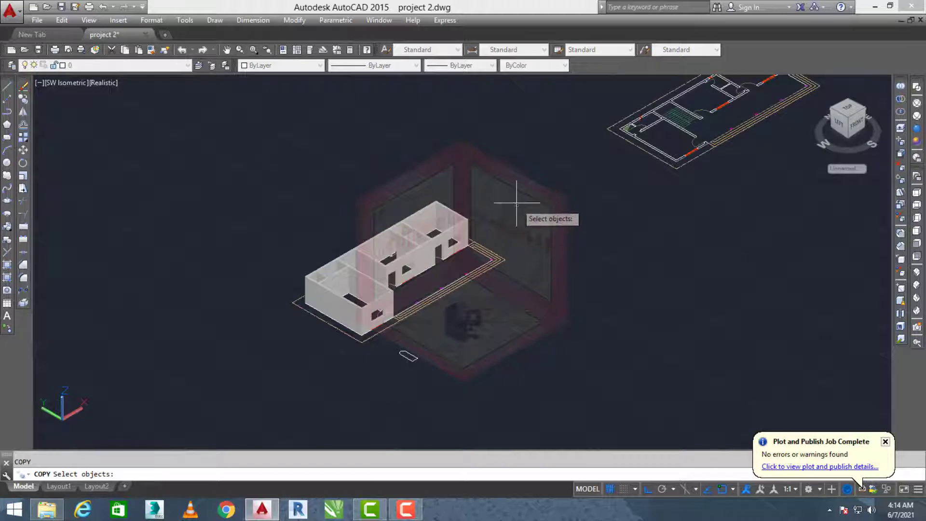
pyautogui.click(516, 203)
pyautogui.click(296, 378)
pyautogui.press('Return')
pyautogui.click(378, 374)
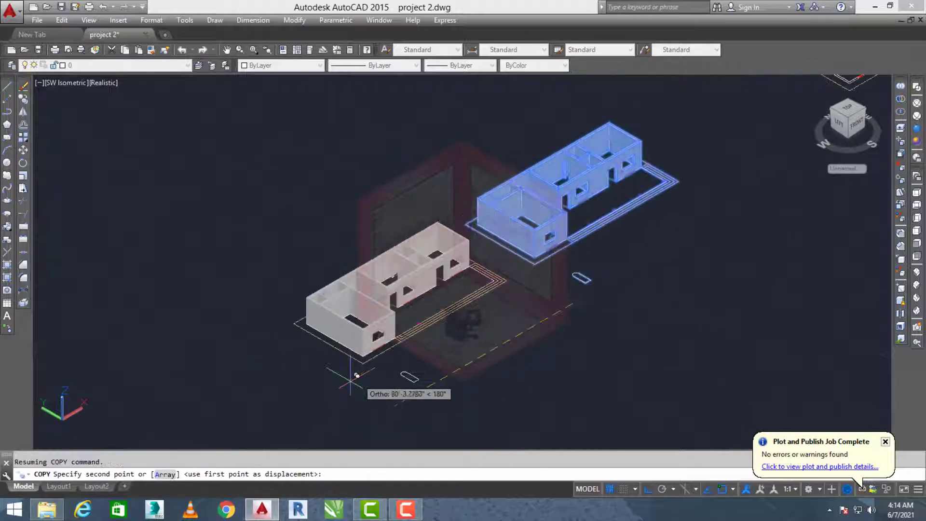
pyautogui.scroll(-2, 350, 381)
pyautogui.moveTo(314, 389); pyautogui.dragTo(398, 346, button='middle')
pyautogui.click(341, 373)
pyautogui.press('Escape')
pyautogui.press('Escape')
# Delete the 3D walls from the new copy, keeping only its 2D floor plan
pyautogui.scroll(5, 345, 377)
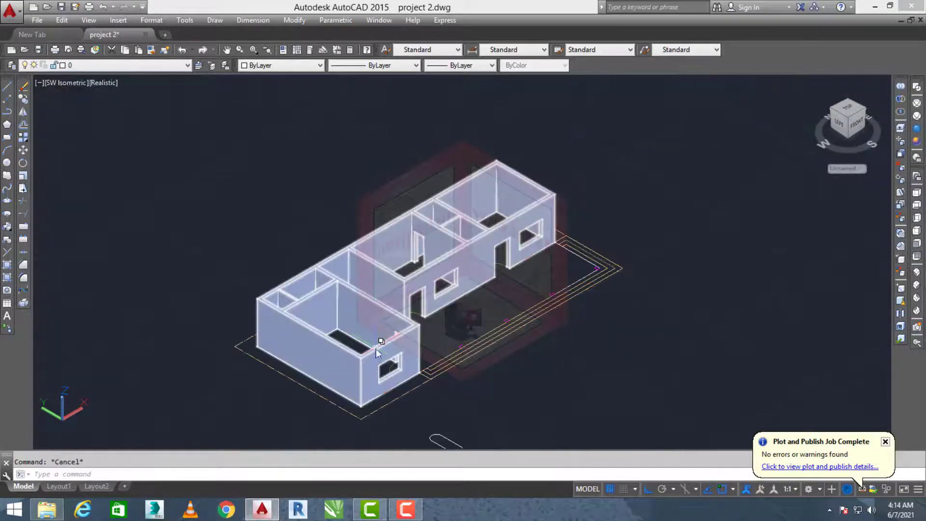
pyautogui.click(378, 354)
pyautogui.click(424, 388)
pyautogui.press('Delete')
pyautogui.scroll(2, 419, 434)
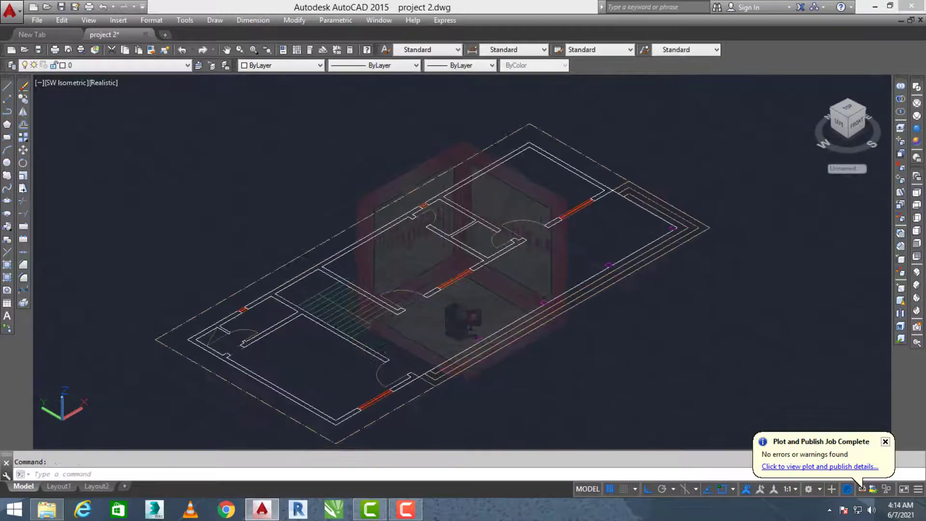
# Look over the row of floor plans, the 3D wall model and the rendered elevation around the new copy
pyautogui.scroll(-4, 324, 310)
pyautogui.keyDown('shift'); pyautogui.moveTo(324, 310); pyautogui.dragTo(414, 161, button='middle'); pyautogui.keyUp('shift')
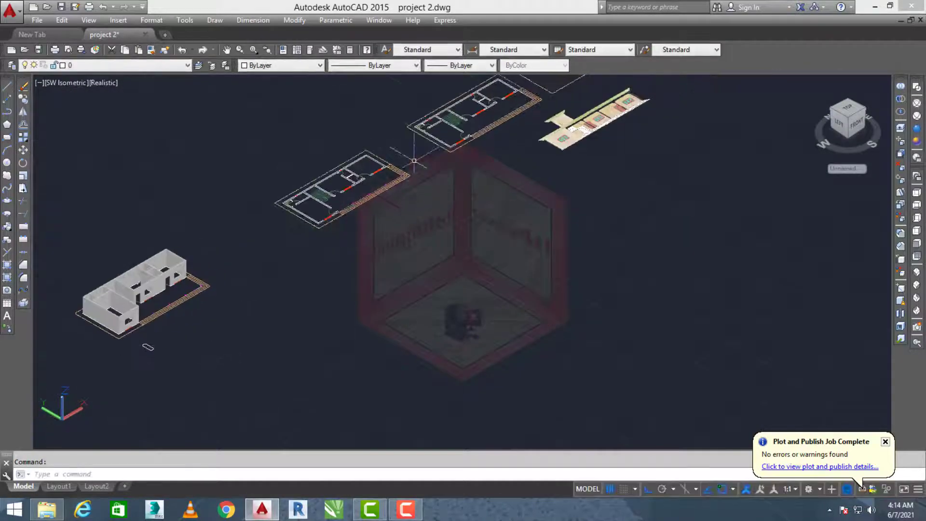
pyautogui.scroll(5, 398, 179)
pyautogui.scroll(-4, 370, 213)
pyautogui.moveTo(412, 197); pyautogui.dragTo(529, 184, button='middle')
pyautogui.scroll(-2, 529, 180)
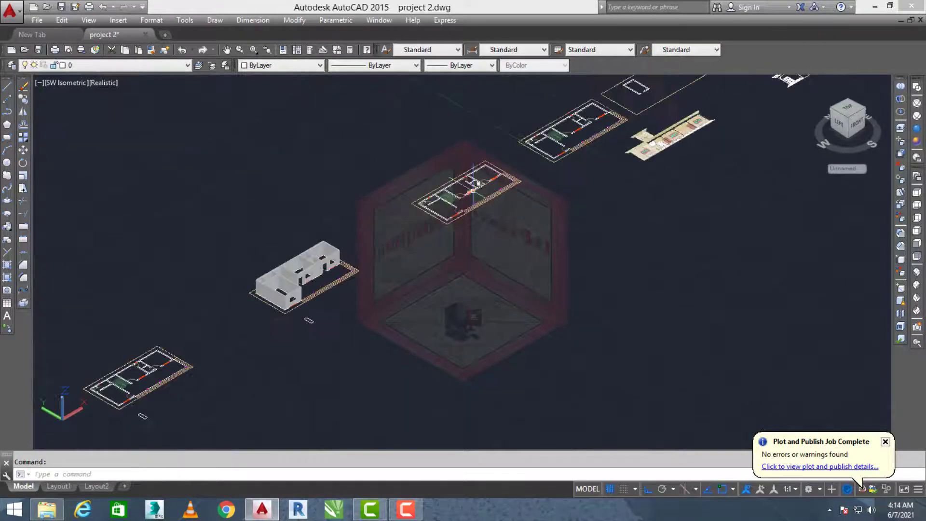
pyautogui.scroll(-4, 554, 174)
# Draw a Box as a base slab over the copied floor plan, from its front wall corner to the diagonally opposite corner
pyautogui.scroll(8, 434, 251)
pyautogui.press('Escape')
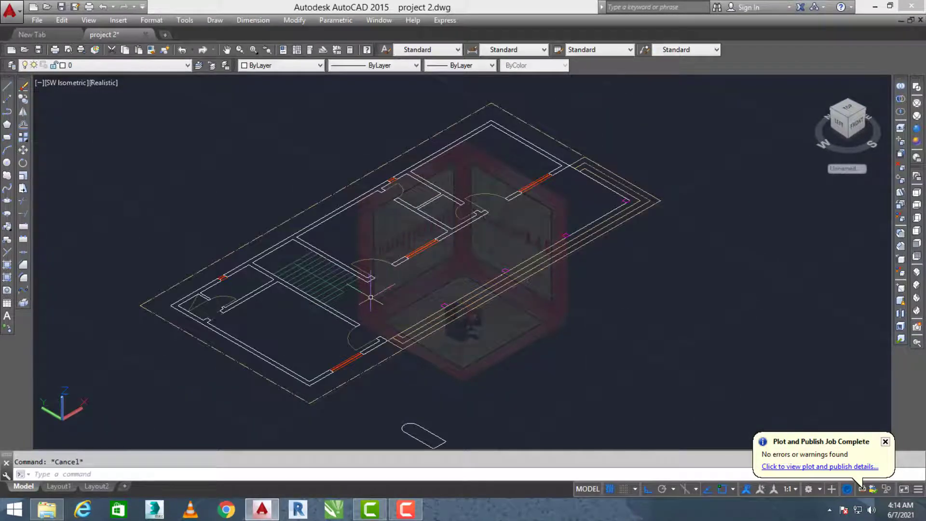
pyautogui.write('BOX')
pyautogui.press('Return')
pyautogui.scroll(2, 309, 408)
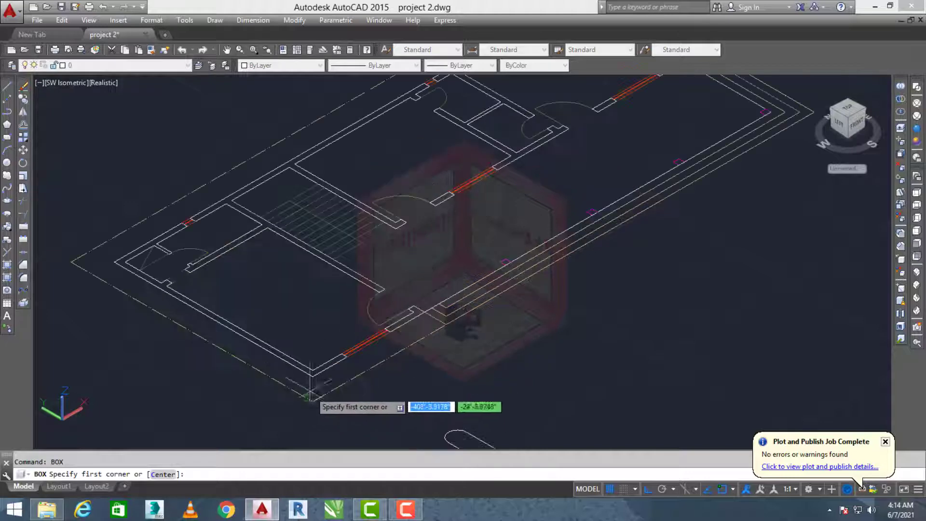
pyautogui.click(311, 373)
pyautogui.scroll(-6, 348, 337)
pyautogui.scroll(5, 355, 333)
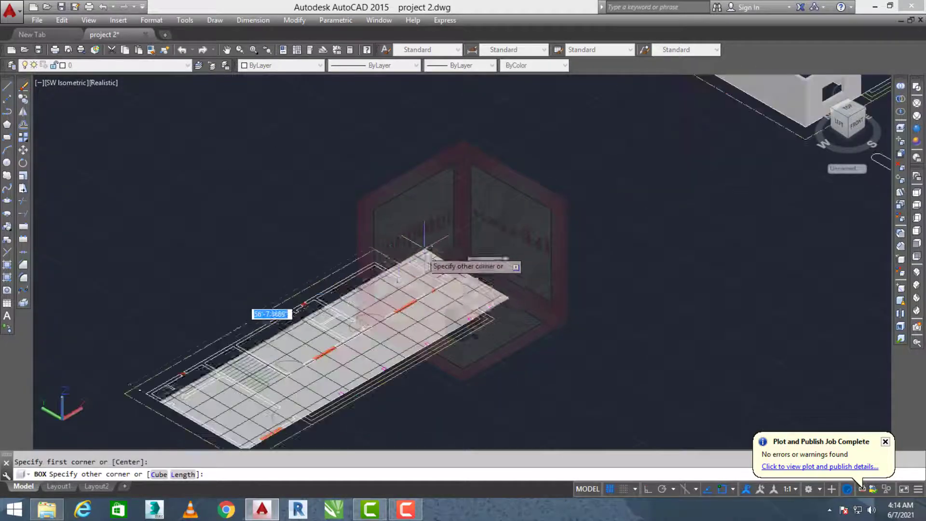
pyautogui.click(374, 265)
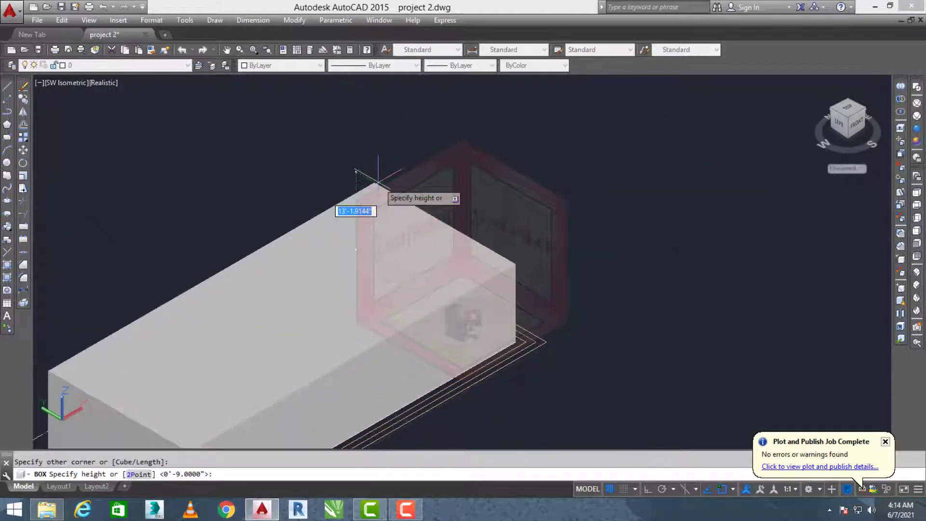
pyautogui.press('Return')
# Examine the 3D wall model and where it stands relative to the new base slab
pyautogui.scroll(-4, 299, 186)
pyautogui.moveTo(519, 208); pyautogui.dragTo(434, 227, button='middle')
pyautogui.moveTo(519, 157); pyautogui.dragTo(384, 242, button='middle')
pyautogui.scroll(3, 456, 178)
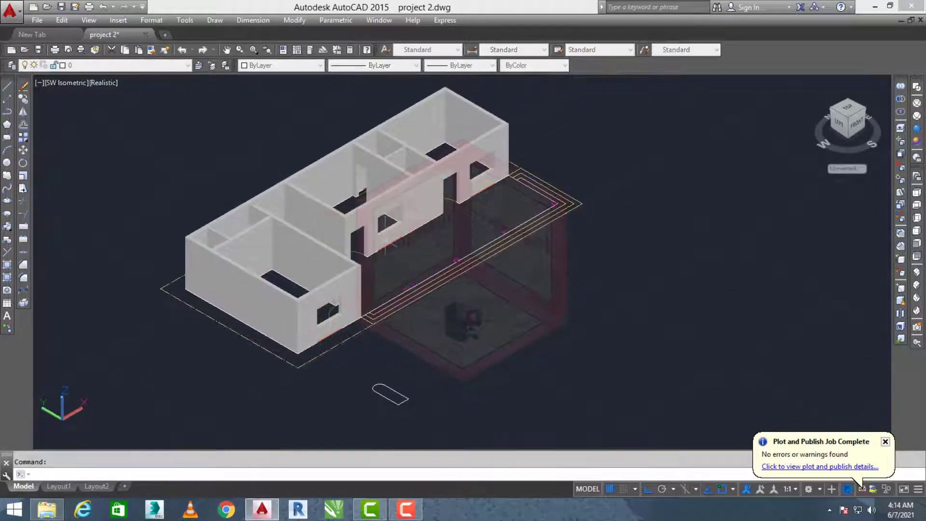
pyautogui.scroll(2, 384, 242)
pyautogui.scroll(-2, 375, 236)
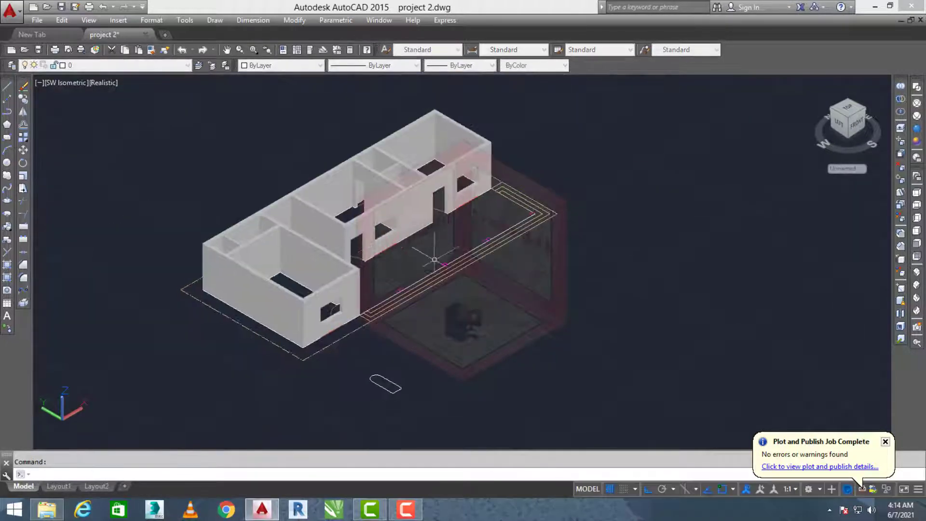
pyautogui.scroll(-2, 420, 261)
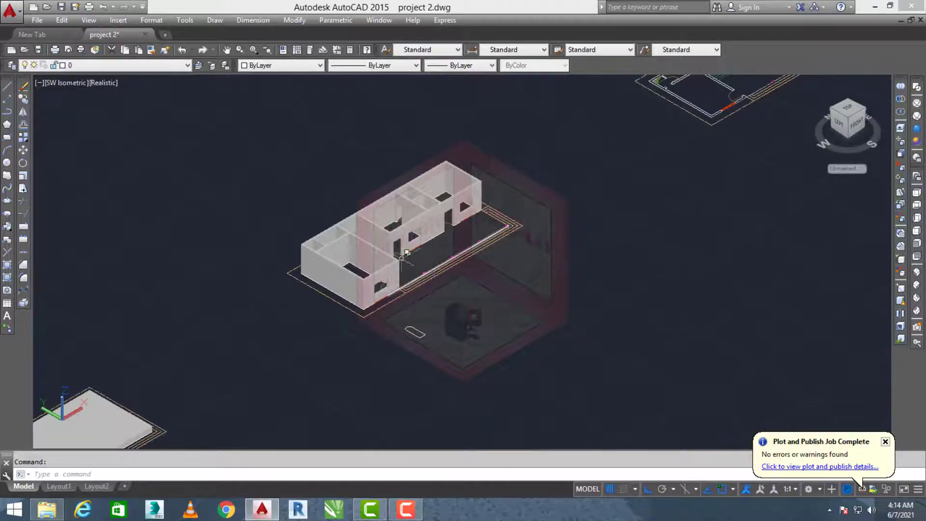
pyautogui.moveTo(385, 270); pyautogui.dragTo(489, 215, button='middle')
pyautogui.scroll(-4, 490, 215)
pyautogui.moveTo(400, 242); pyautogui.dragTo(432, 230, button='middle')
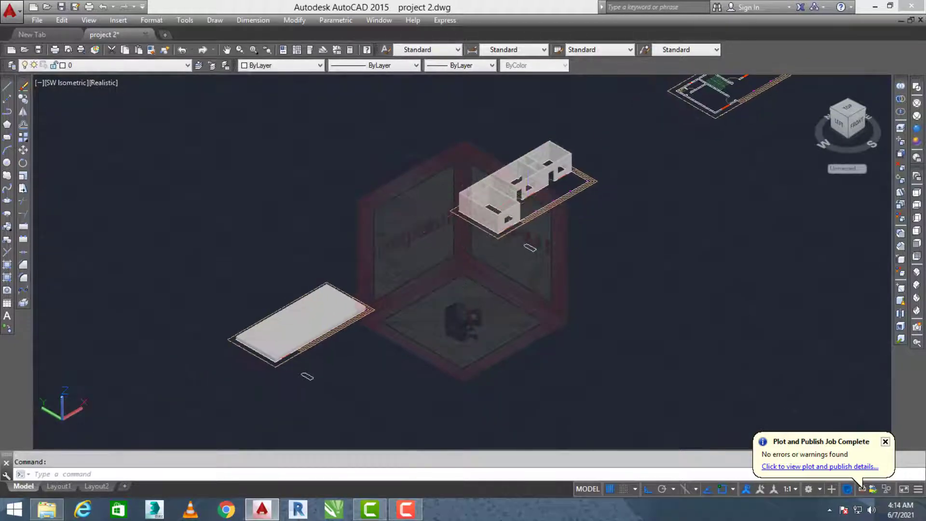
pyautogui.moveTo(528, 215); pyautogui.dragTo(492, 245, button='middle')
pyautogui.scroll(3, 492, 245)
pyautogui.press('Escape')
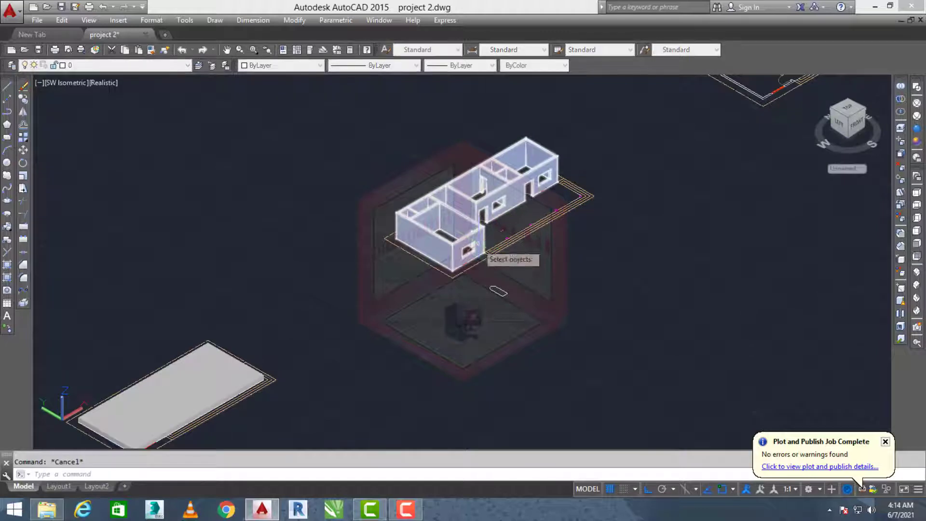
pyautogui.scroll(2, 463, 248)
pyautogui.scroll(2, 369, 236)
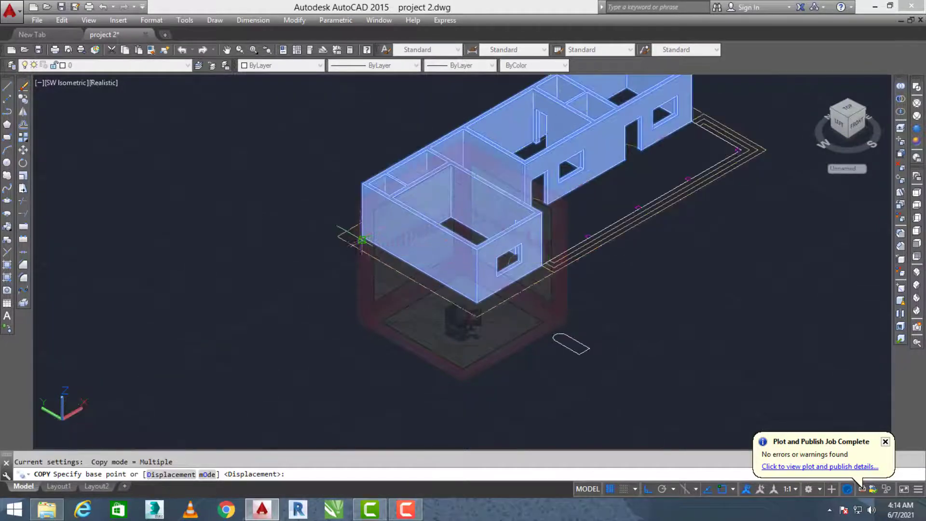
pyautogui.press('Escape')
# Copy the 3D walls from their lower back corner onto the matching corner of the floor plan with the base slab
pyautogui.write('c')
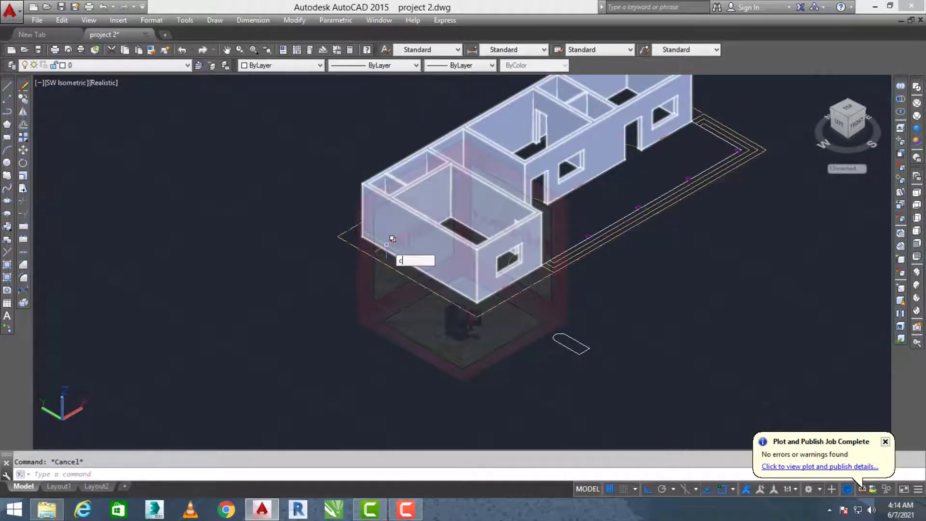
pyautogui.write('t o')
pyautogui.press('Return')
pyautogui.scroll(2, 410, 216)
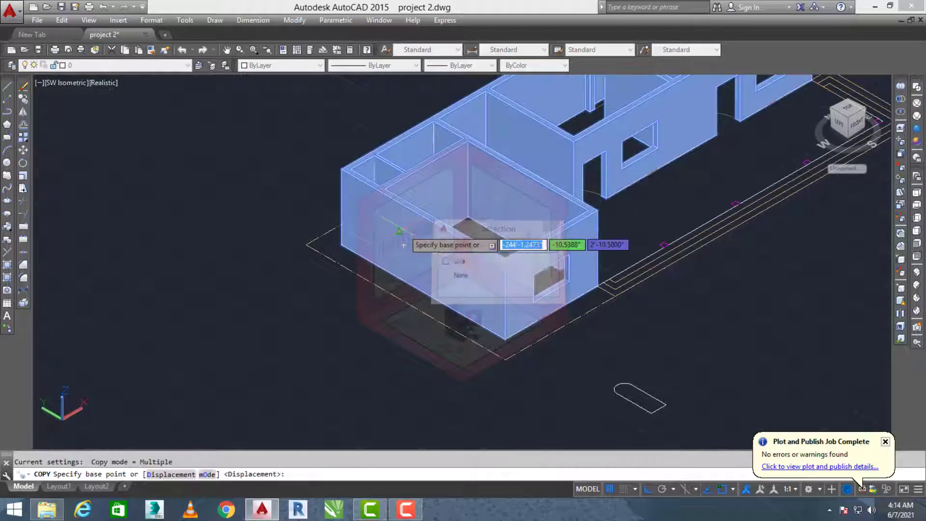
pyautogui.click(340, 244)
pyautogui.scroll(-4, 410, 241)
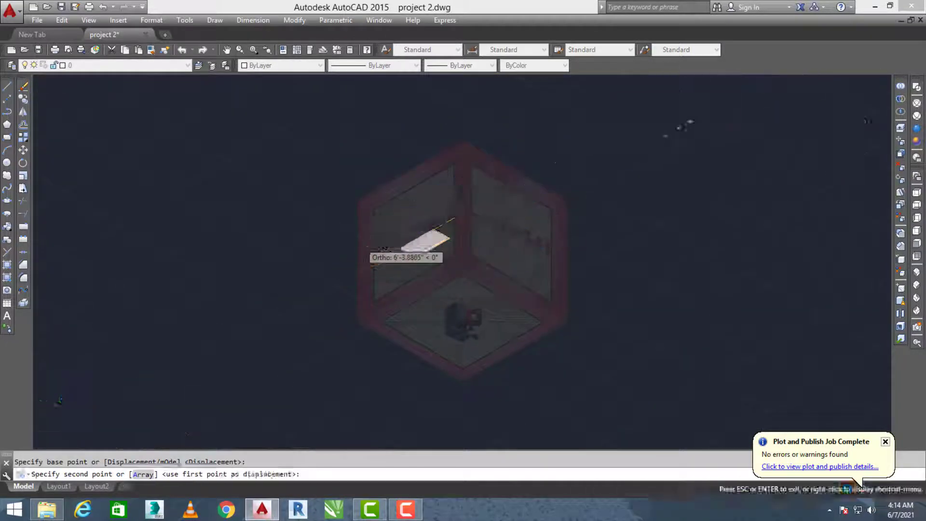
pyautogui.scroll(2, 407, 248)
pyautogui.scroll(5, 404, 242)
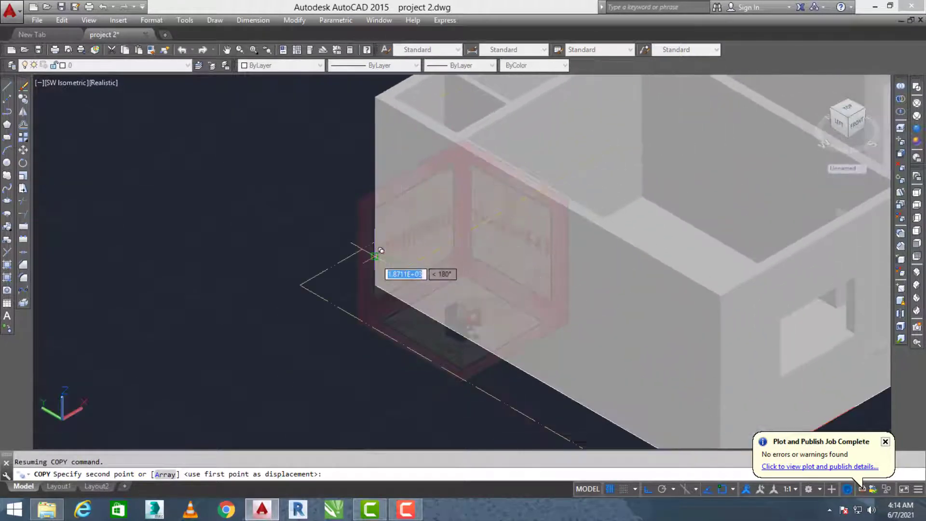
pyautogui.click(375, 257)
pyautogui.scroll(-5, 381, 251)
pyautogui.press('Escape')
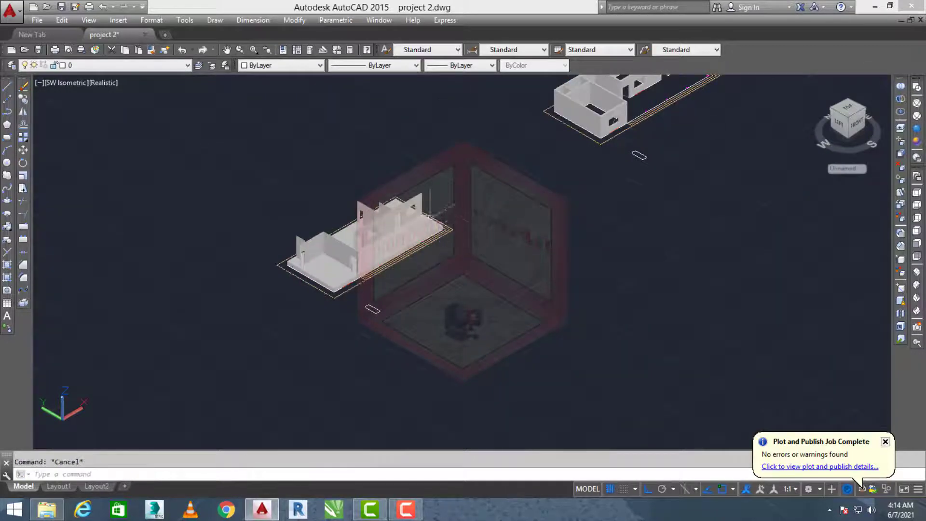
# Inspect how the copied walls sit on the base slab and compare them with the neighbouring wall model
pyautogui.scroll(4, 386, 241)
pyautogui.scroll(-4, 600, 227)
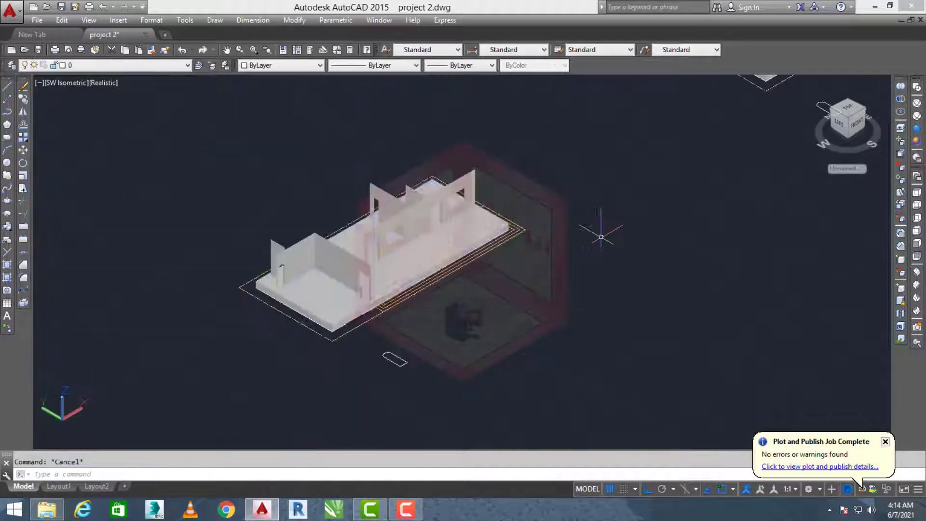
pyautogui.scroll(3, 404, 237)
pyautogui.scroll(-2, 404, 237)
pyautogui.scroll(-2, 620, 201)
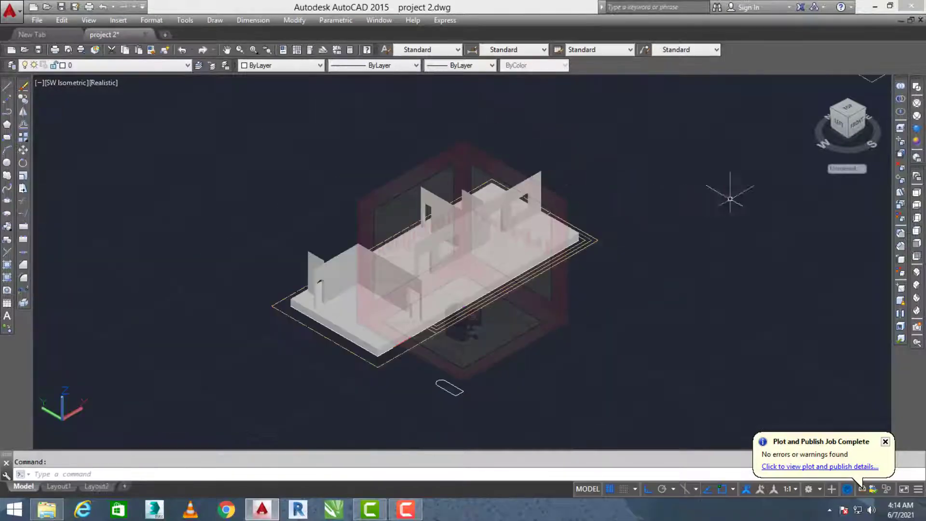
pyautogui.scroll(-2, 465, 247)
pyautogui.scroll(3, 464, 247)
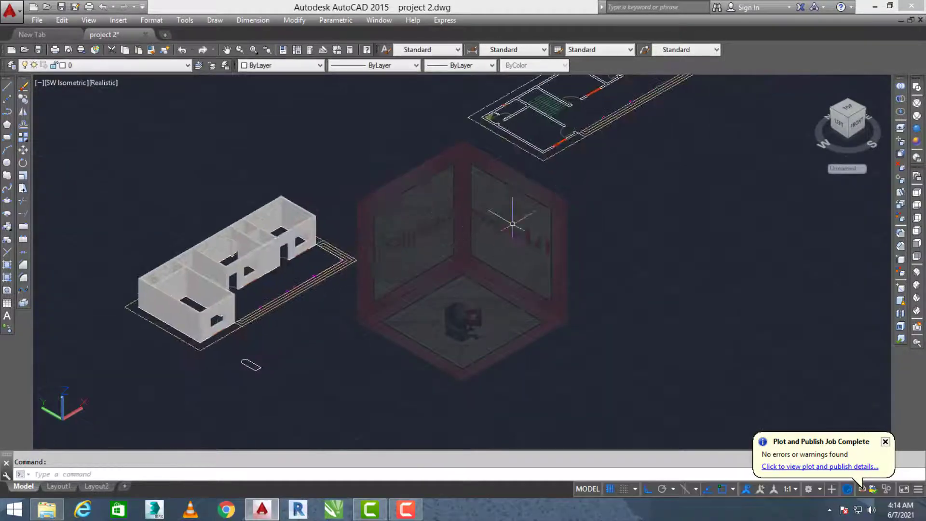
# Switch to the Top view, accepting the regeneration, and bring up the porch of the coloured front elevation
pyautogui.click(917, 193)
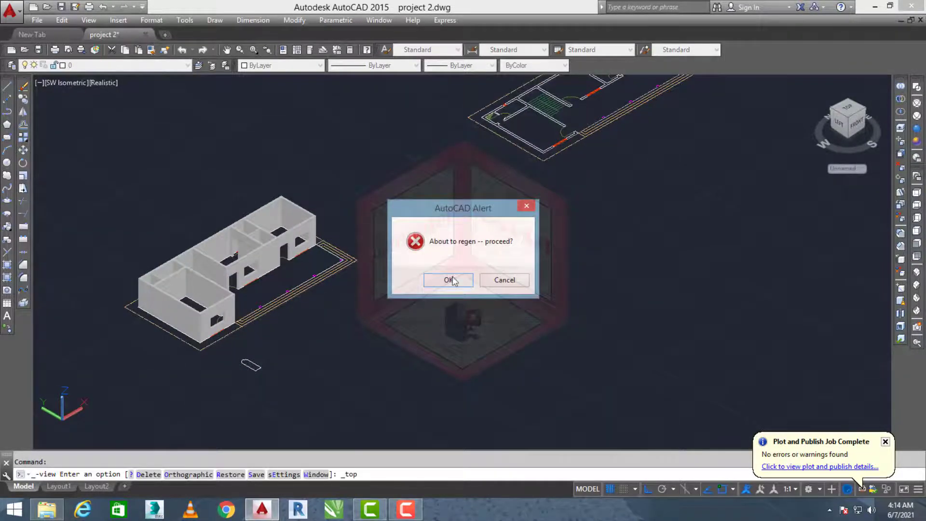
pyautogui.click(448, 279)
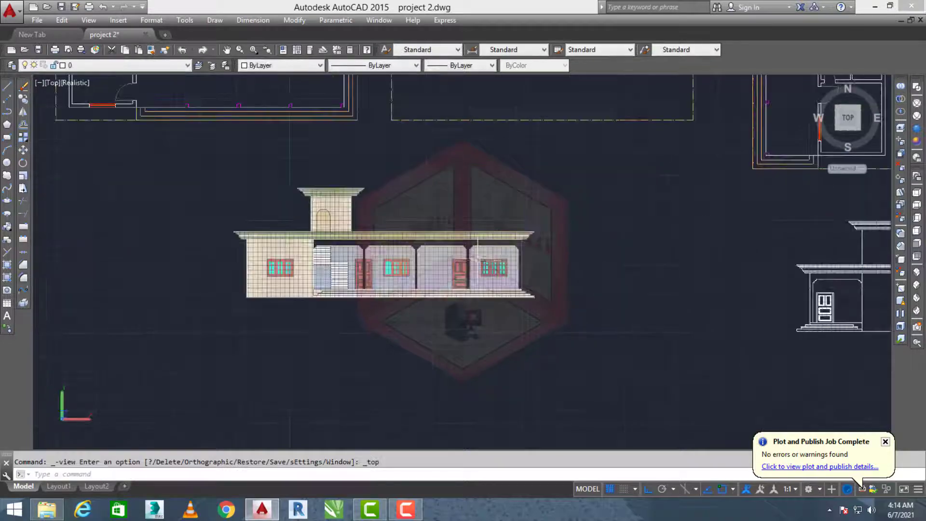
pyautogui.scroll(5, 451, 246)
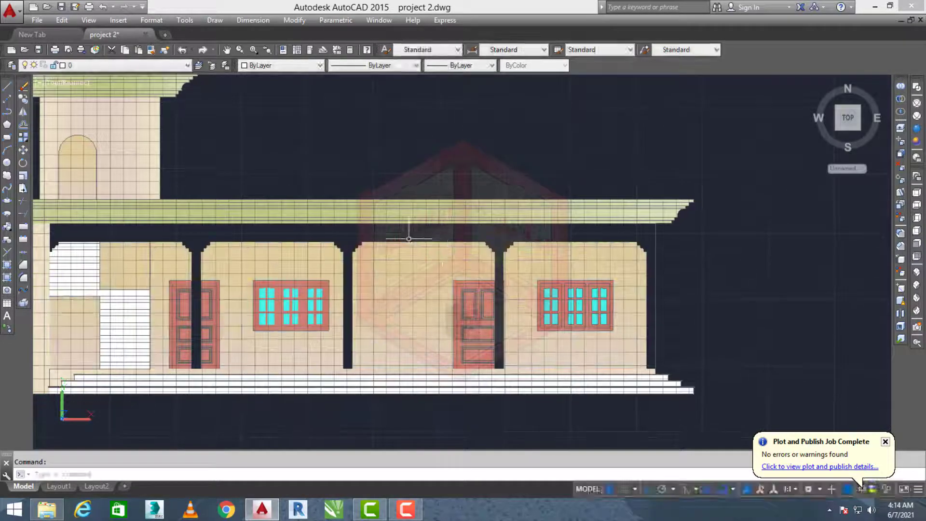
pyautogui.moveTo(409, 239); pyautogui.dragTo(448, 227, button='middle')
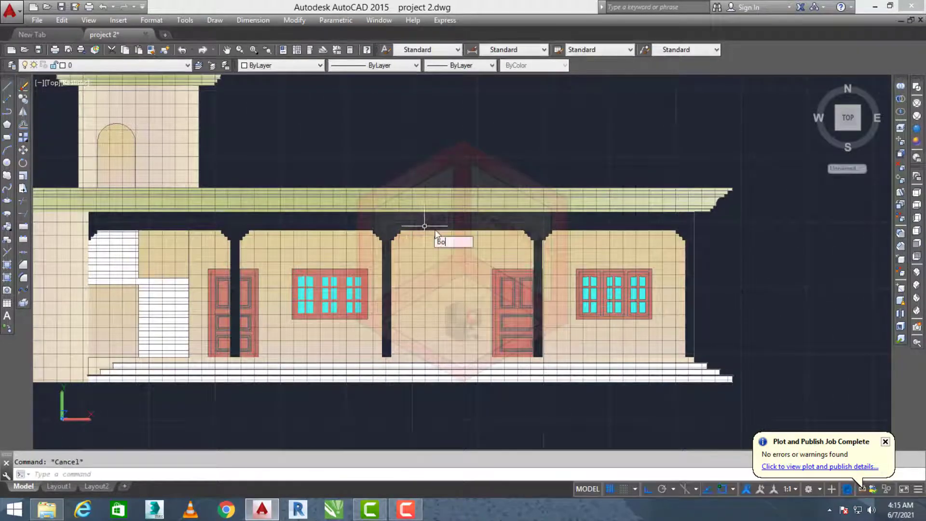
# Create a Boundary outline from the dark beam-and-column area of the porch in the front elevation
pyautogui.press('Return')
pyautogui.click(328, 157)
pyautogui.click(338, 218)
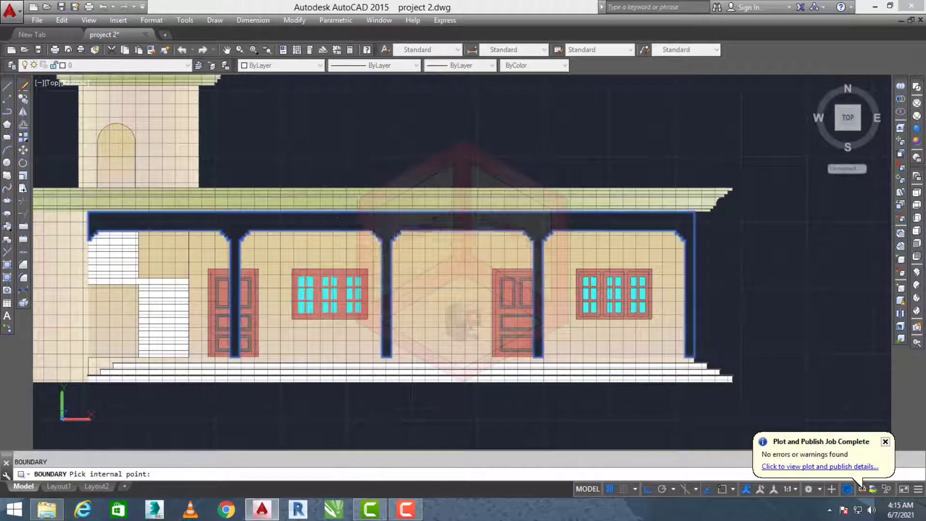
pyautogui.press('Return')
# Move the porch beam-and-column outline out of the elevation into the empty space beside it
pyautogui.moveTo(370, 225); pyautogui.dragTo(391, 224, button='middle')
pyautogui.write('m')
pyautogui.press('Return')
pyautogui.click(400, 209)
pyautogui.scroll(-4, 400, 205)
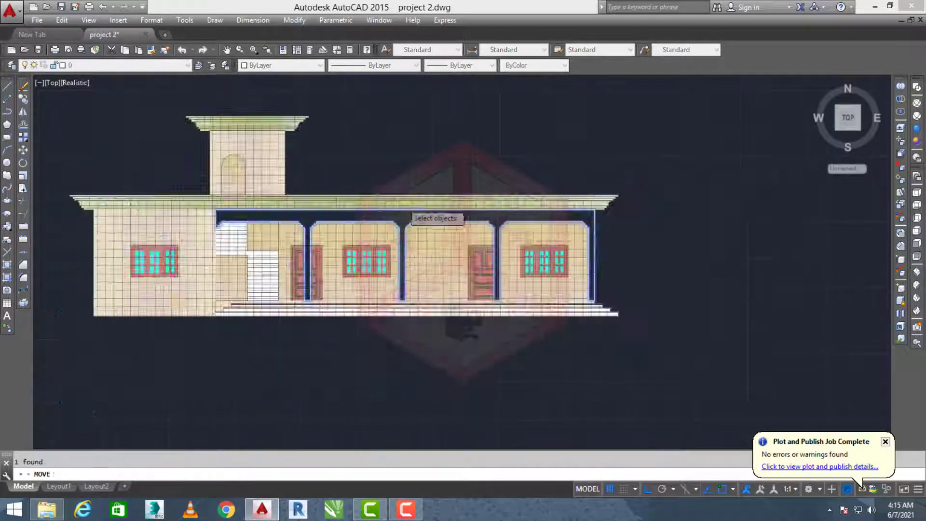
pyautogui.press('Return')
pyautogui.click(583, 231)
pyautogui.moveTo(501, 243); pyautogui.dragTo(705, 244, button='middle')
pyautogui.click(336, 263)
pyautogui.press('Escape')
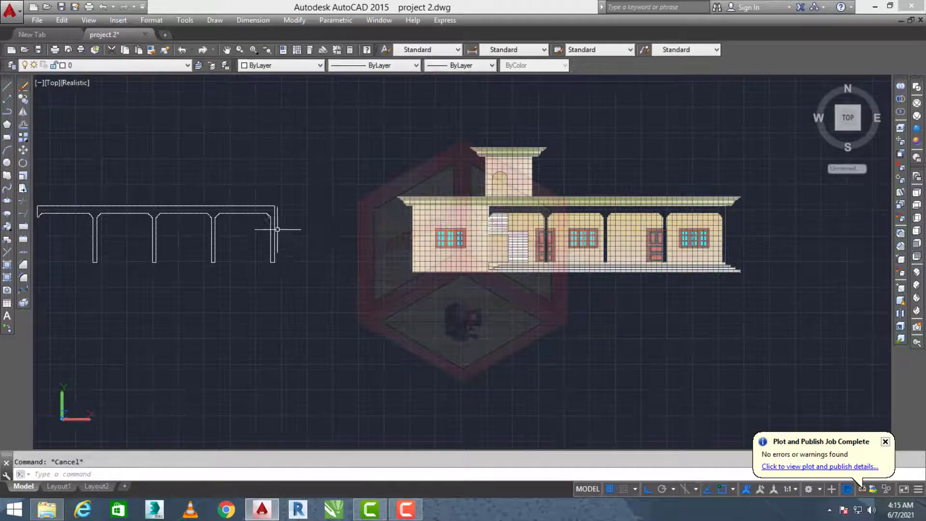
pyautogui.scroll(6, 261, 230)
pyautogui.moveTo(303, 220); pyautogui.dragTo(326, 227, button='middle')
pyautogui.press('Return')
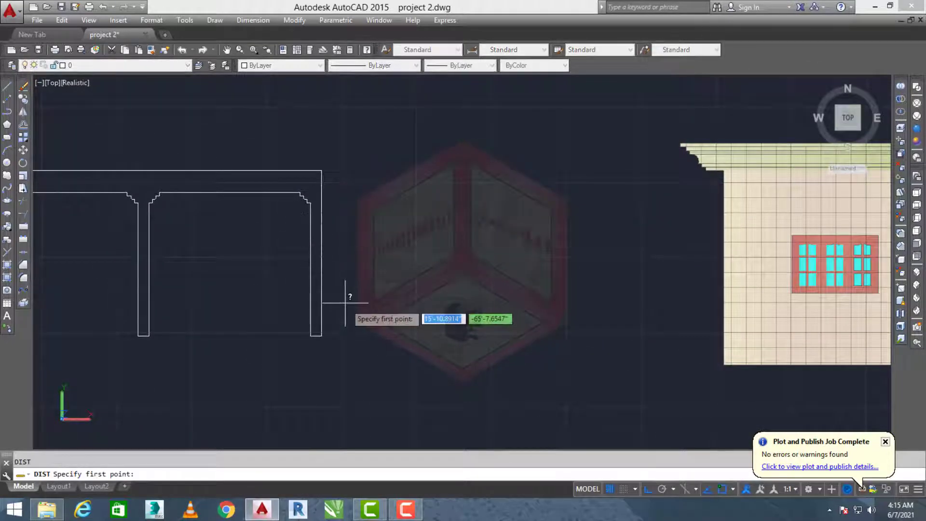
pyautogui.click(321, 170)
pyautogui.moveTo(333, 195); pyautogui.dragTo(509, 193, button='middle')
pyautogui.press('Escape')
# Draw a straight guide line along the column bottoms of the porch outline, from the rightmost to the leftmost column
pyautogui.moveTo(423, 249); pyautogui.dragTo(518, 237, button='middle')
pyautogui.write('l')
pyautogui.press('Return')
pyautogui.scroll(1, 569, 291)
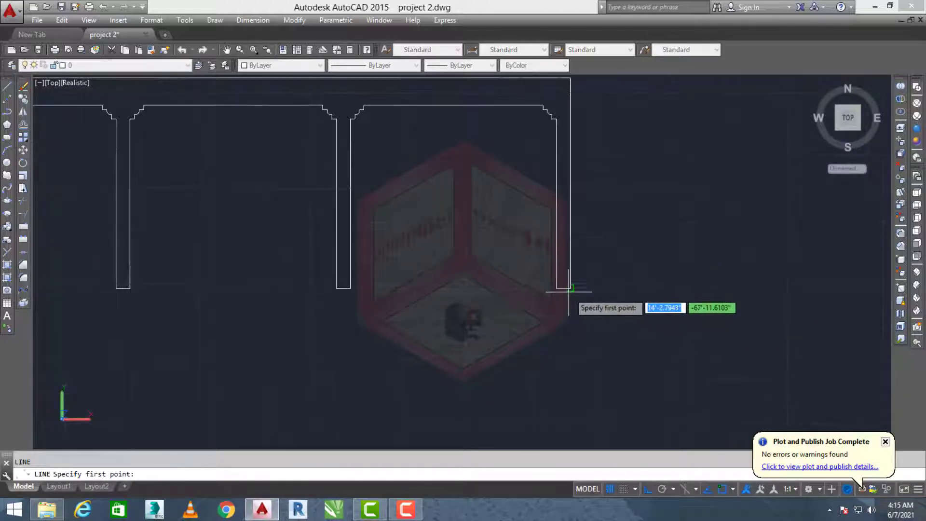
pyautogui.scroll(-2, 526, 290)
pyautogui.moveTo(436, 294); pyautogui.dragTo(684, 295, button='middle')
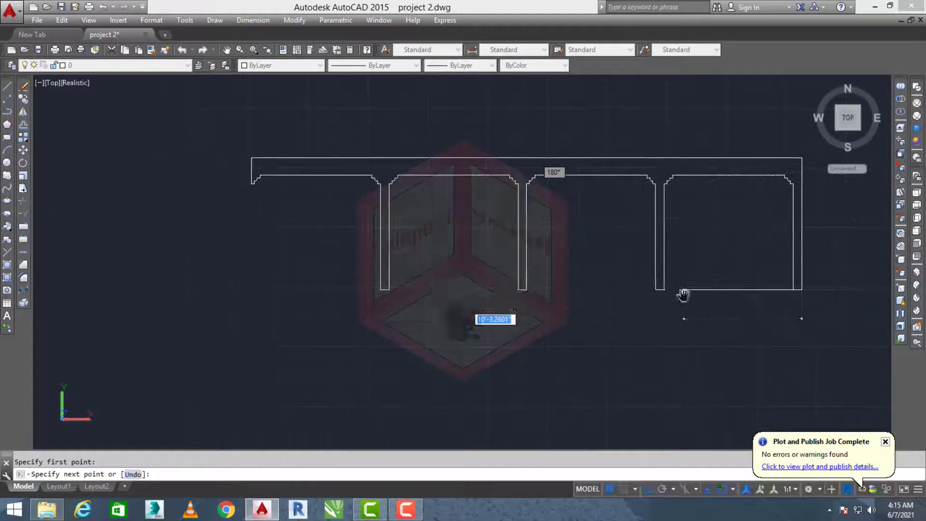
pyautogui.click(378, 292)
pyautogui.press('Escape')
# Offset the guide line at the column bottoms 6 inches upward
pyautogui.moveTo(453, 310); pyautogui.dragTo(421, 316, button='middle')
pyautogui.press('Escape')
pyautogui.write('o')
pyautogui.press('Return')
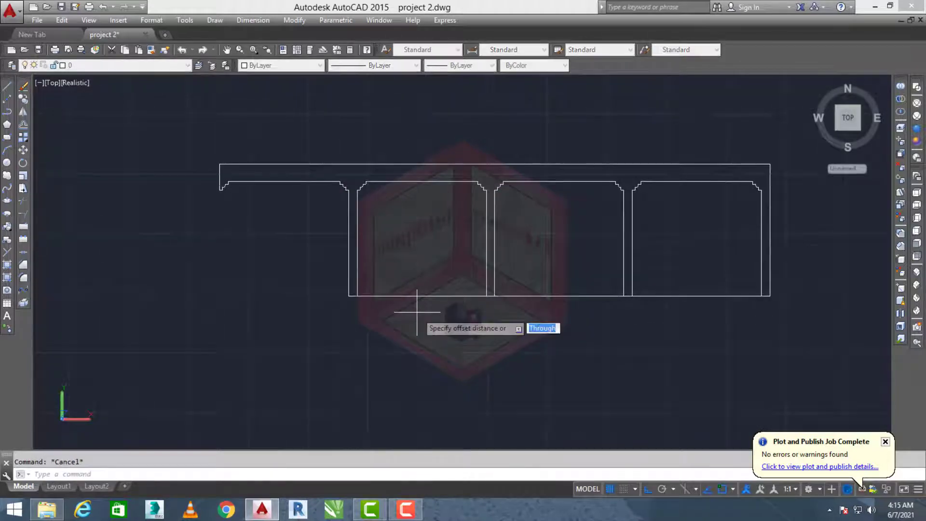
pyautogui.write('6')
pyautogui.press('Return')
pyautogui.click(432, 296)
pyautogui.click(430, 259)
pyautogui.press('Escape')
# Trim the column sides below the offset line on all four porch columns
pyautogui.moveTo(472, 309); pyautogui.dragTo(432, 308, button='middle')
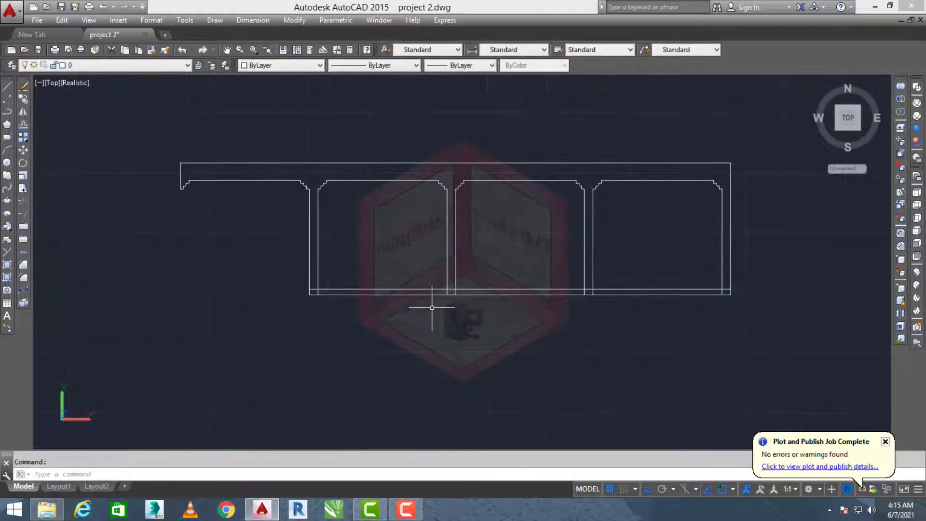
pyautogui.write('tr')
pyautogui.press('Return')
pyautogui.press('Return')
pyautogui.scroll(4, 714, 297)
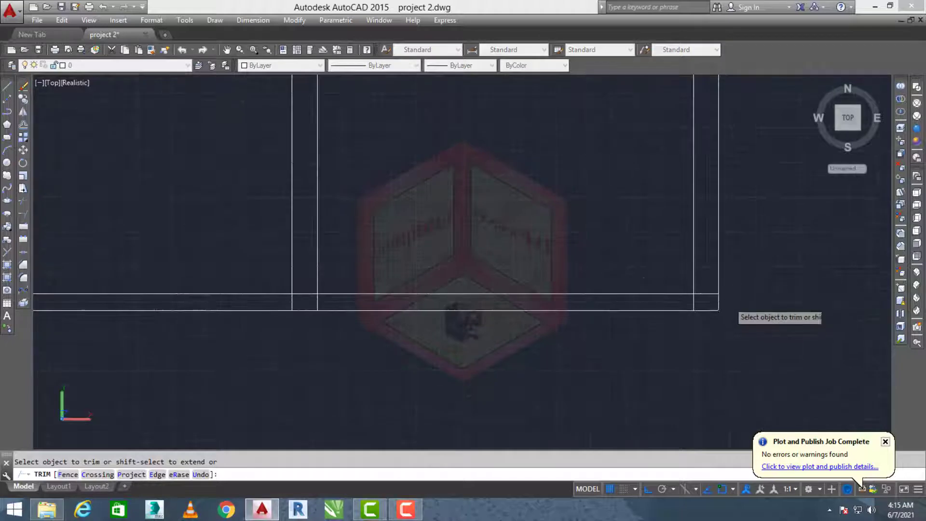
pyautogui.click(728, 300)
pyautogui.scroll(-4, 596, 299)
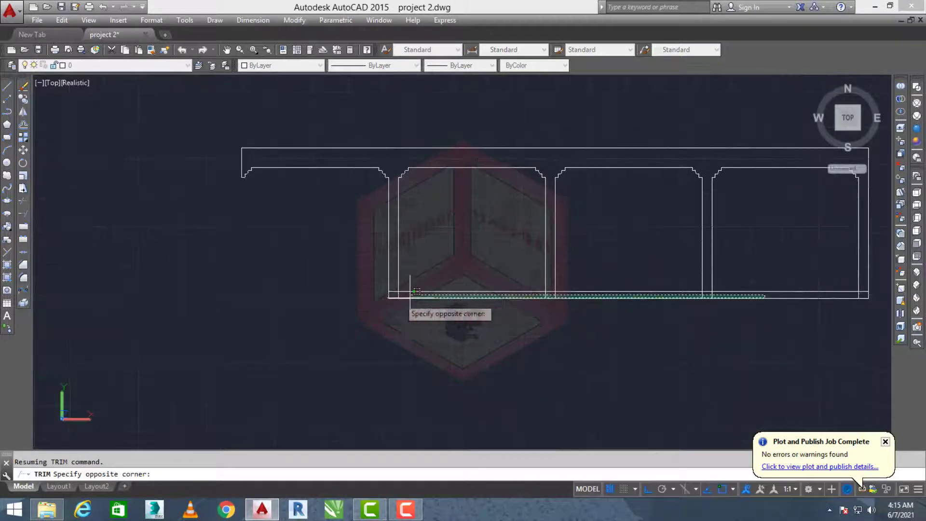
pyautogui.scroll(-2, 378, 296)
pyautogui.press('Escape')
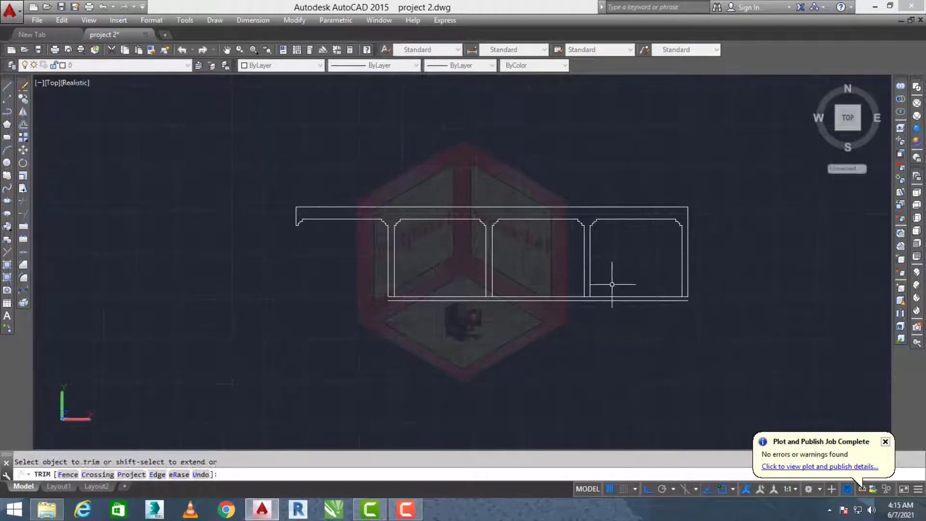
# Erase the lower guide line and trim the offset line where it crosses the openings between the columns
pyautogui.scroll(2, 612, 281)
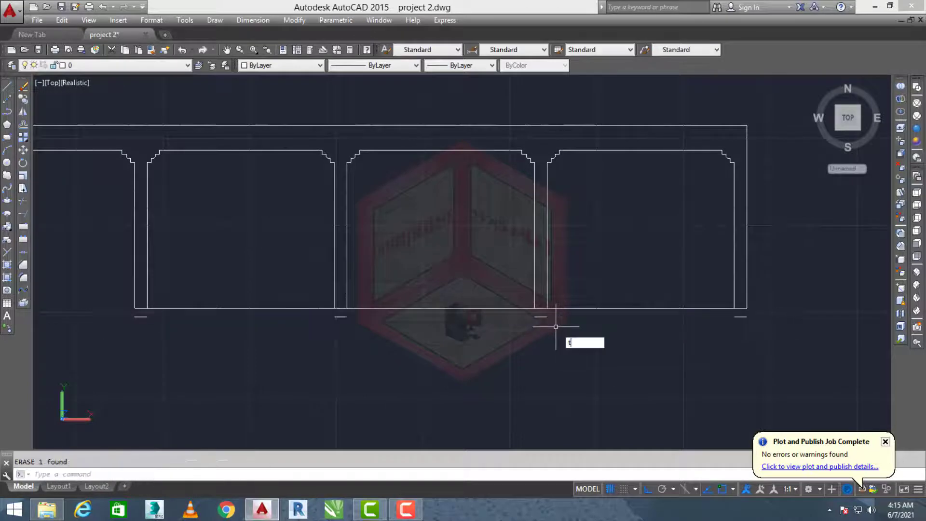
pyautogui.write('r')
pyautogui.press('space')
pyautogui.press('space')
pyautogui.scroll(-2, 518, 312)
pyautogui.scroll(2, 329, 324)
pyautogui.click(340, 292)
pyautogui.click(319, 328)
pyautogui.click(510, 274)
pyautogui.click(492, 327)
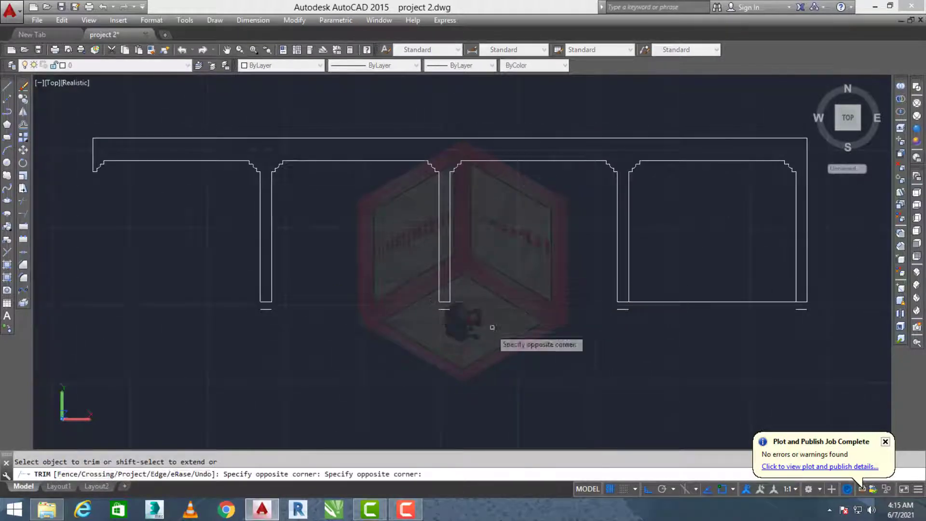
pyautogui.moveTo(677, 288); pyautogui.dragTo(600, 295, button='middle')
# Erase the short leftover segments beneath the four shortened columns
pyautogui.press('Escape')
pyautogui.scroll(3, 731, 315)
pyautogui.click(747, 311)
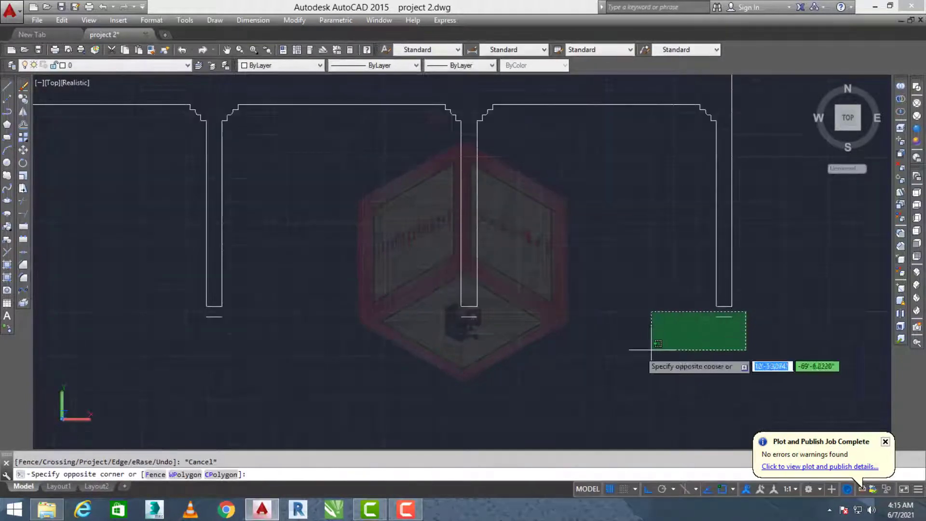
pyautogui.moveTo(567, 345); pyautogui.dragTo(608, 341, button='middle')
pyautogui.scroll(-4, 337, 339)
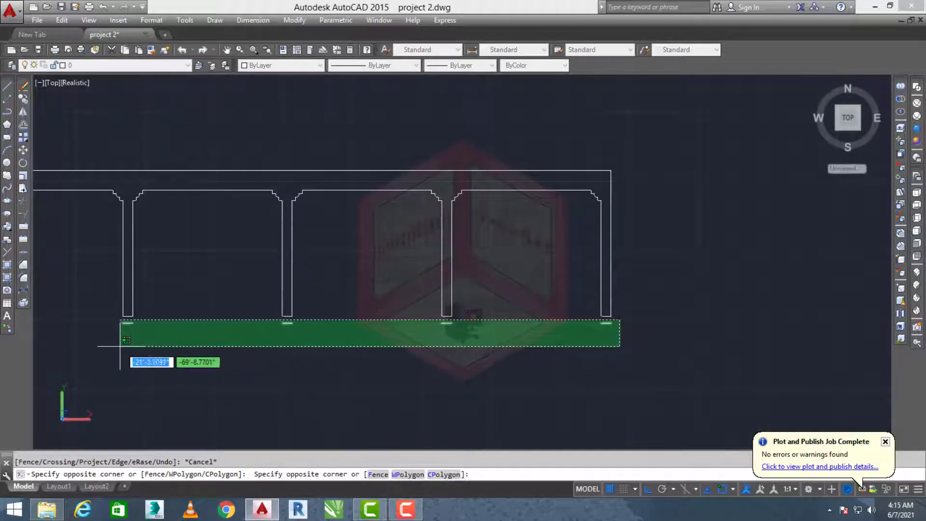
pyautogui.click(120, 342)
pyautogui.scroll(-2, 253, 314)
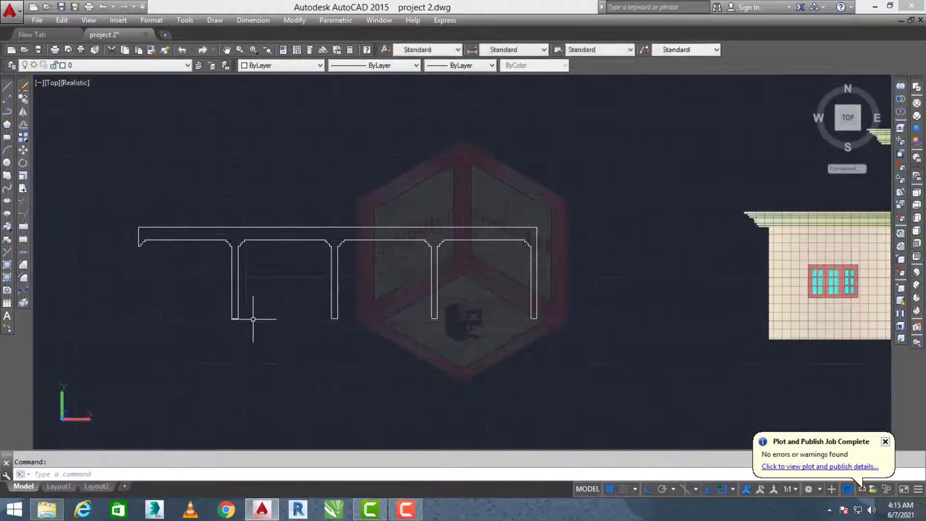
pyautogui.press('Escape')
# Create a Boundary polyline from the interior of the shortened front beam-and-column outline
pyautogui.moveTo(291, 344); pyautogui.dragTo(285, 343, button='middle')
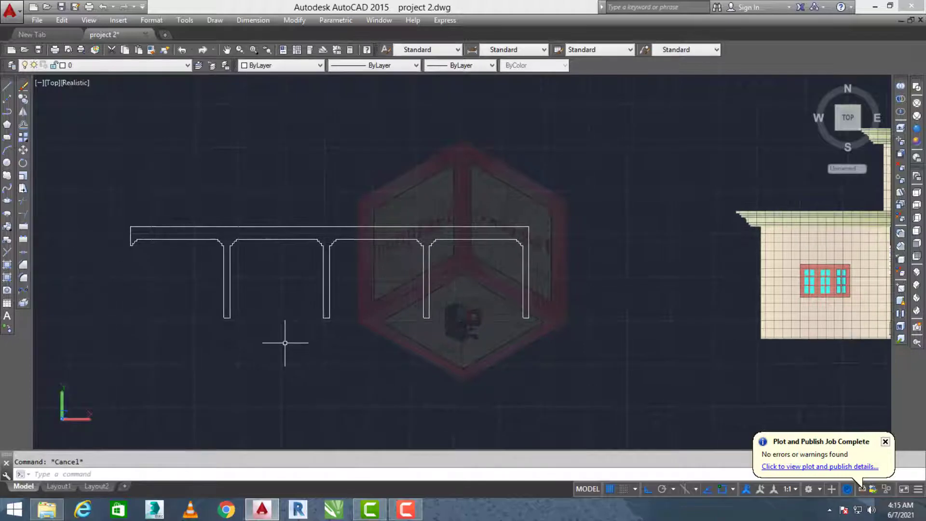
pyautogui.write('bo')
pyautogui.press('Return')
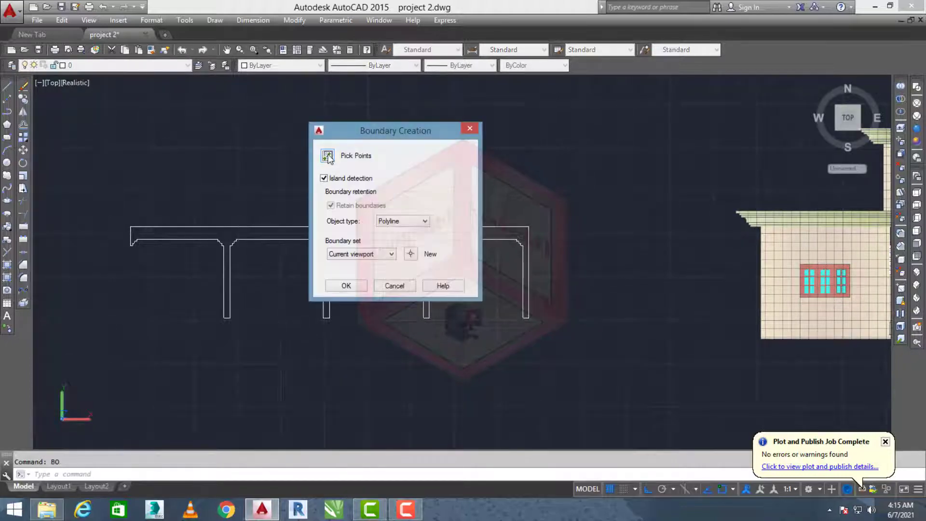
pyautogui.click(330, 158)
pyautogui.click(346, 235)
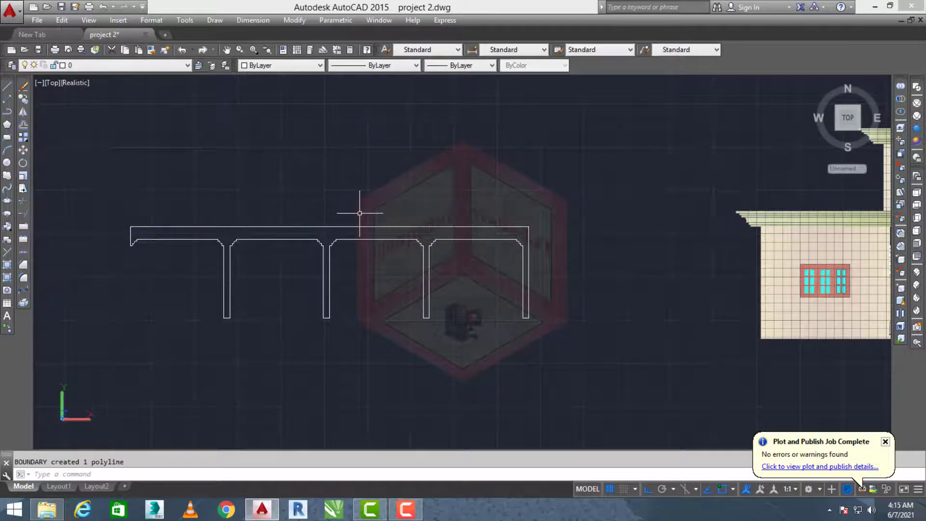
# Extrude the front beam-and-column outline 9 inches
pyautogui.write('ext')
pyautogui.press('Return')
pyautogui.click(359, 226)
pyautogui.rightClick(337, 172)
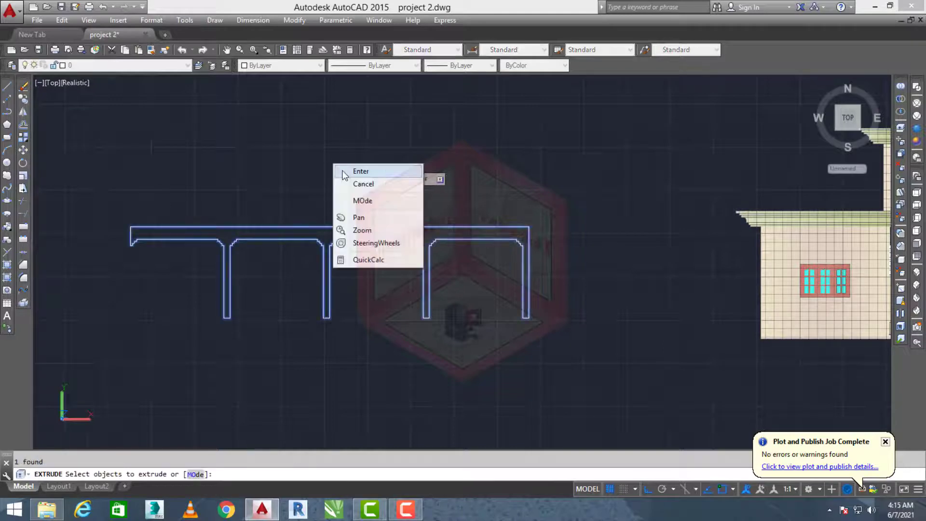
pyautogui.click(353, 173)
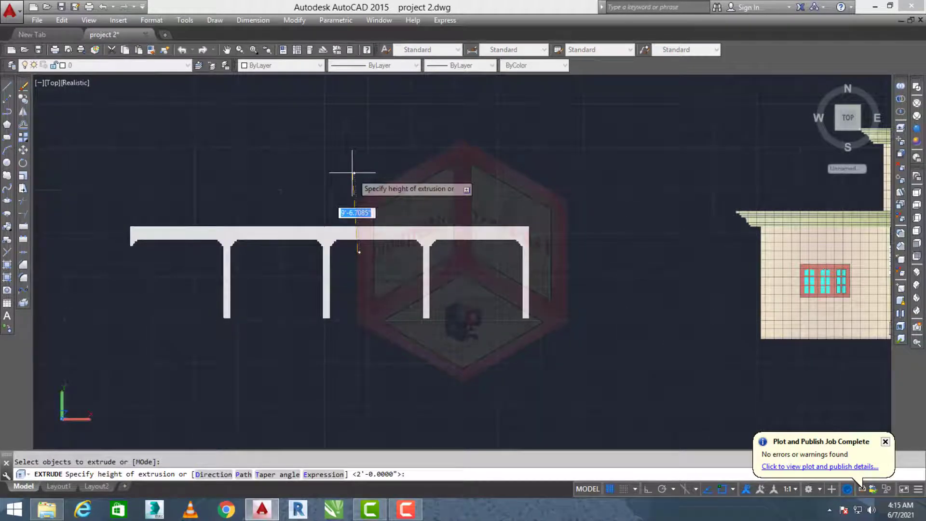
pyautogui.write('9')
pyautogui.press('Return')
# Create a Boundary polyline from the porch beam-and-column area of the side elevation
pyautogui.scroll(-4, 309, 180)
pyautogui.moveTo(482, 230); pyautogui.dragTo(304, 234, button='middle')
pyautogui.scroll(6, 702, 225)
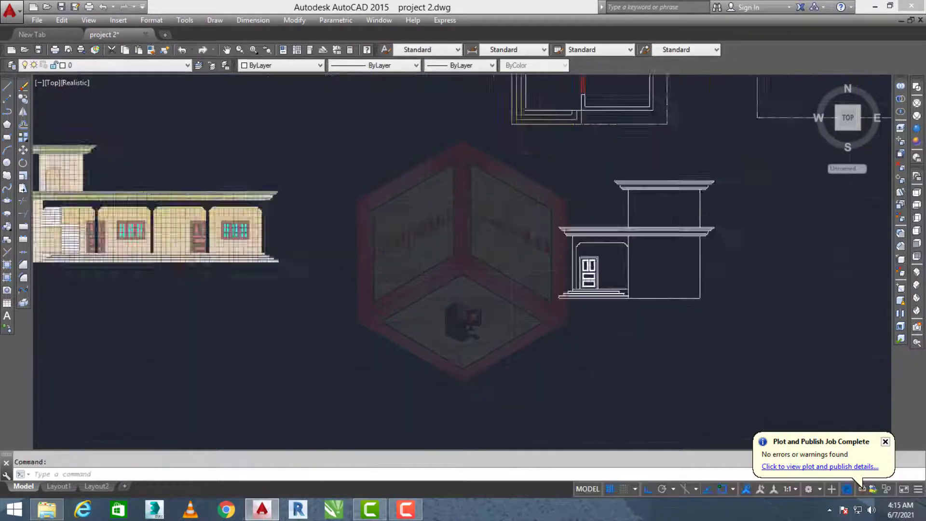
pyautogui.write('bo')
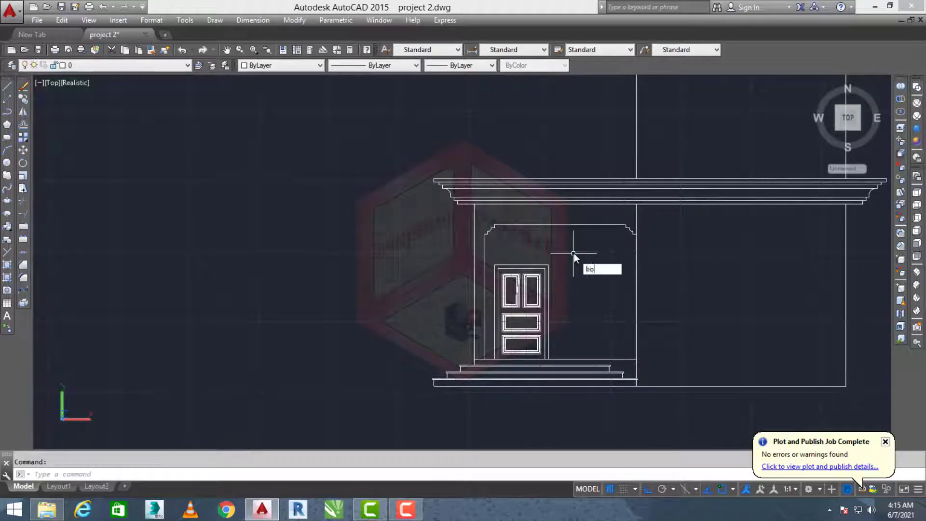
pyautogui.press('Return')
pyautogui.click(330, 158)
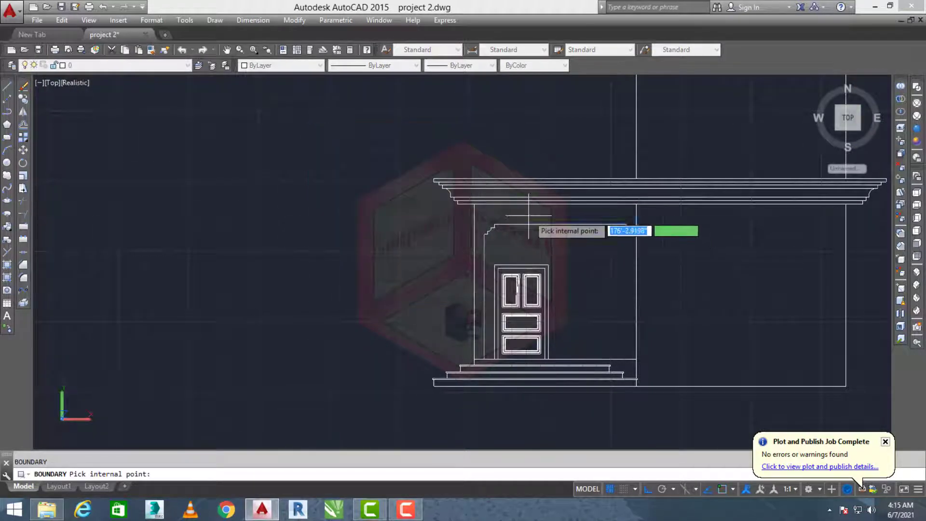
pyautogui.press('Return')
# Move the side porch outline out of the side elevation into the empty space beside the extruded front porch frame
pyautogui.write('m')
pyautogui.press('Return')
pyautogui.write('l')
pyautogui.press('Return')
pyautogui.press('Return')
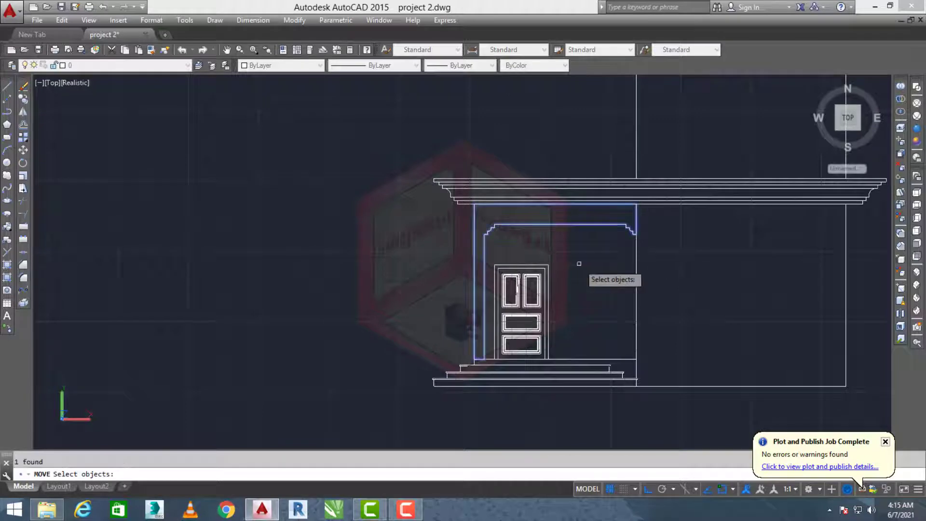
pyautogui.click(581, 262)
pyautogui.scroll(-9, 431, 267)
pyautogui.moveTo(368, 264); pyautogui.dragTo(722, 260, button='middle')
pyautogui.moveTo(212, 271); pyautogui.dragTo(365, 268, button='middle')
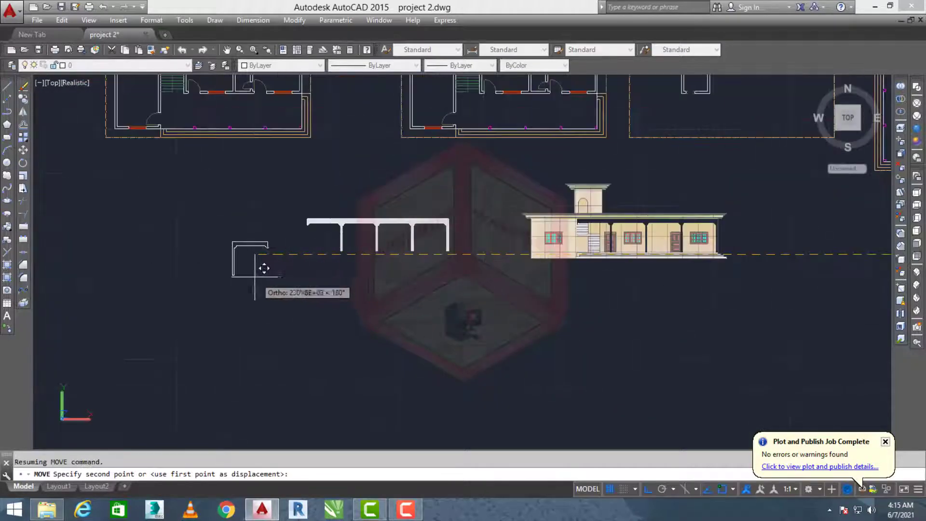
pyautogui.press('Escape')
# Measure the overall height of the side porch outline along its outer column edge
pyautogui.scroll(3, 251, 261)
pyautogui.write('dist')
pyautogui.press('Return')
pyautogui.scroll(1, 215, 279)
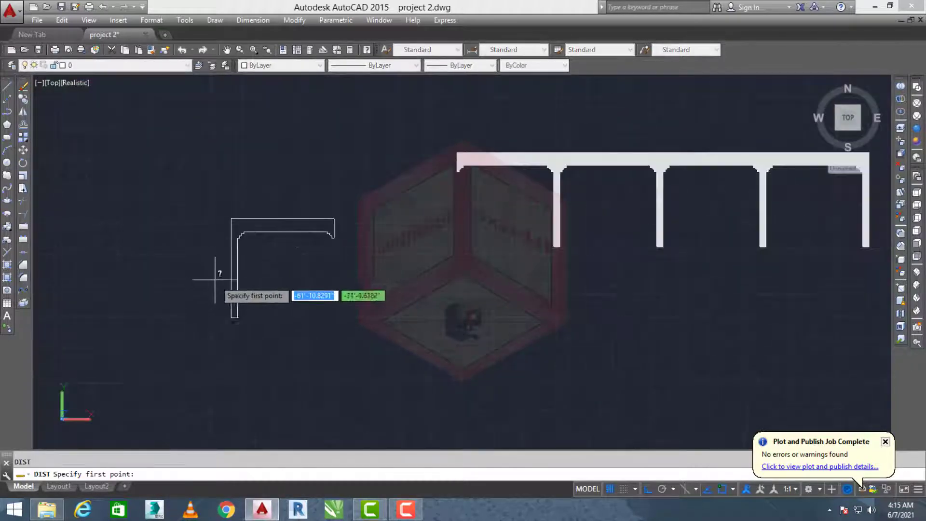
pyautogui.scroll(1, 232, 219)
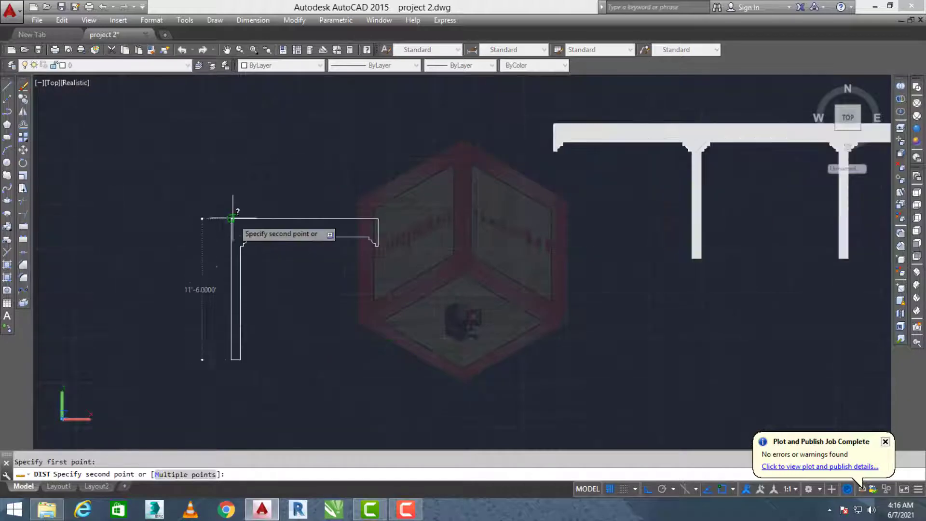
pyautogui.click(230, 219)
# Stretch the bottom end of the side outline's column 6 inches upward
pyautogui.scroll(3, 244, 285)
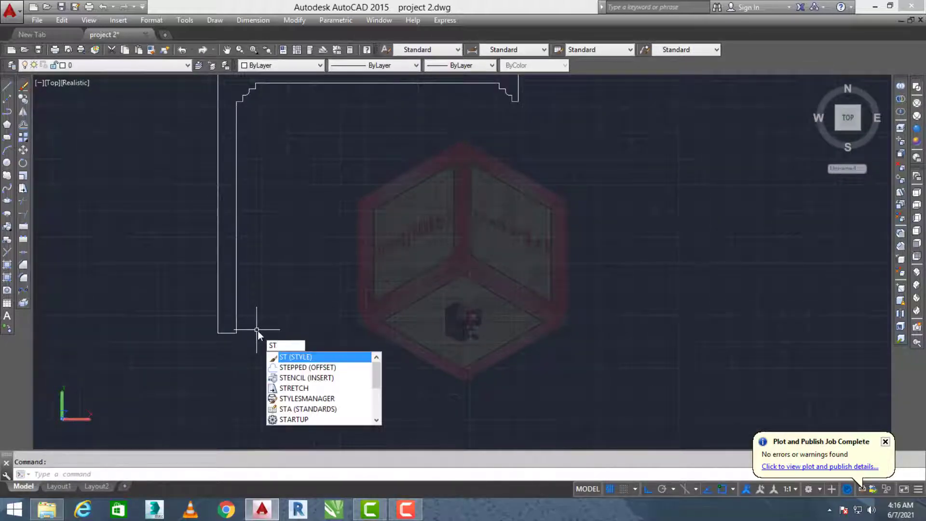
pyautogui.write('r')
pyautogui.press('Return')
pyautogui.click(188, 356)
pyautogui.click(289, 271)
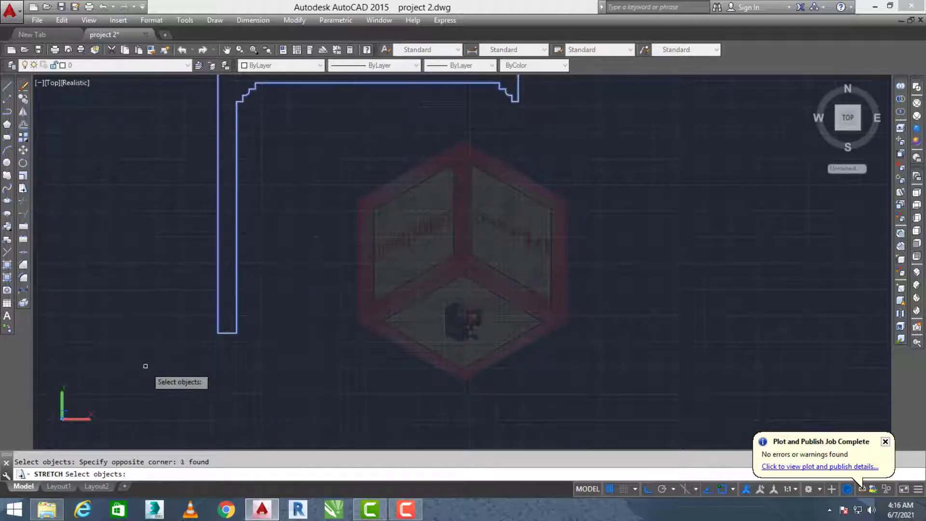
pyautogui.press('Return')
pyautogui.click(294, 342)
pyautogui.write('6')
pyautogui.press('Return')
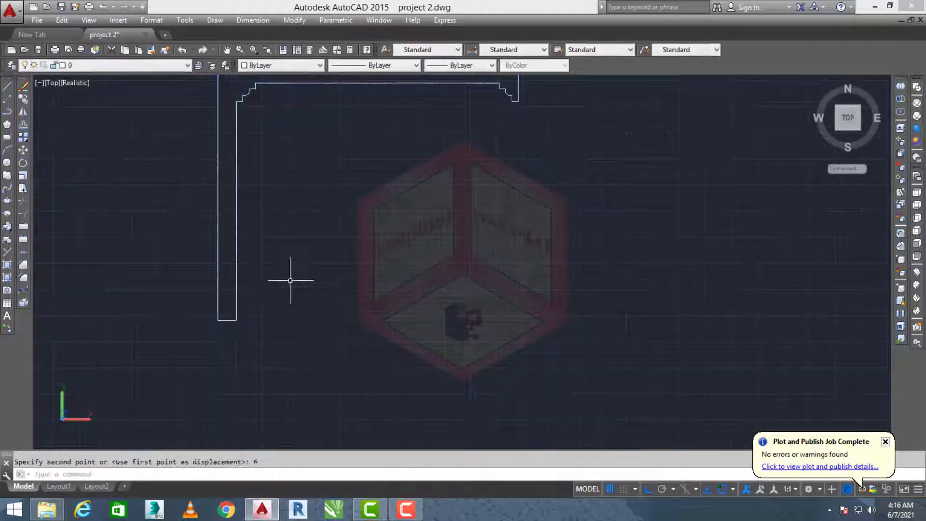
# Measure the height of the shortened side porch outline
pyautogui.press('Return')
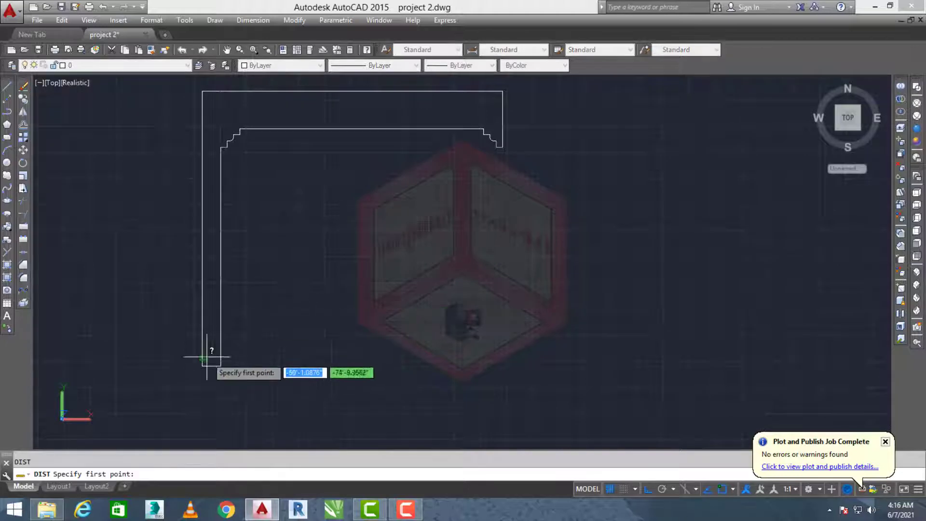
pyautogui.click(201, 90)
pyautogui.scroll(-4, 258, 246)
pyautogui.press('Escape')
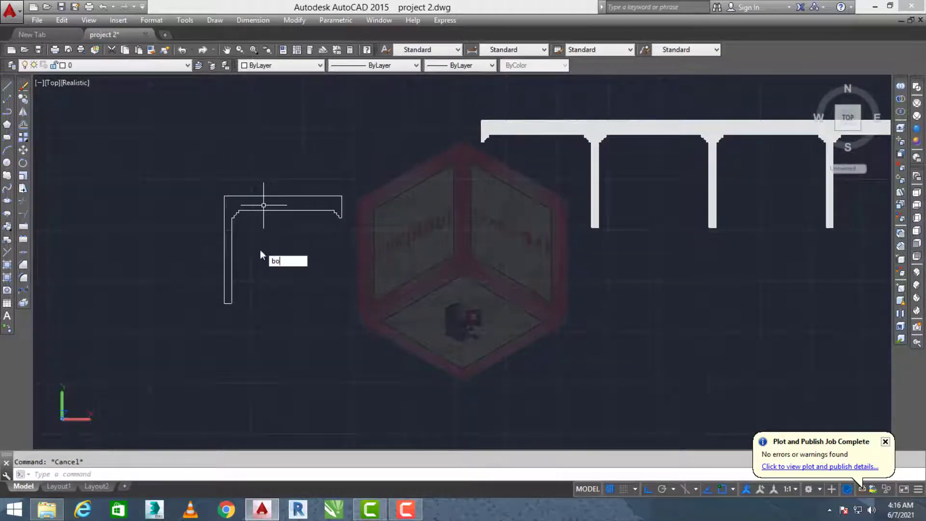
pyautogui.press('Return')
pyautogui.click(327, 155)
pyautogui.press('Escape')
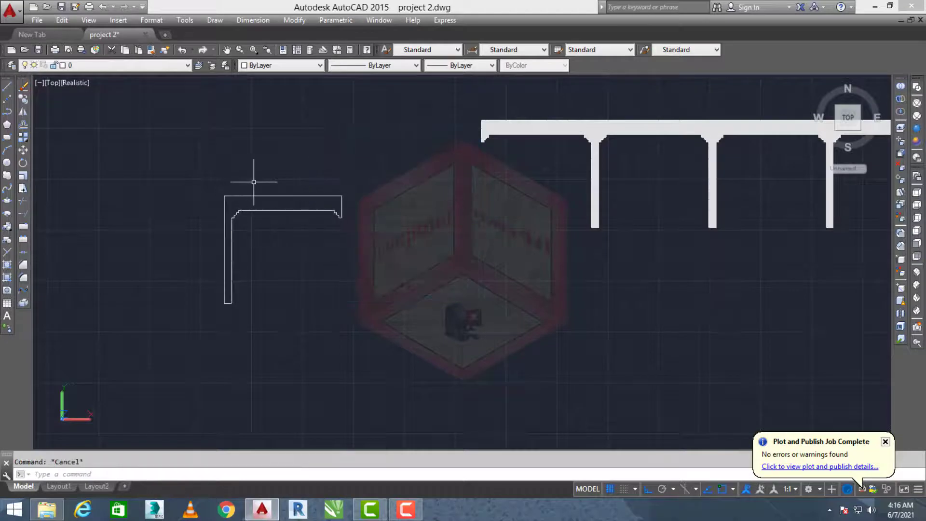
# Extrude the side beam-and-column outline 9 inches
pyautogui.write('ext')
pyautogui.press('Return')
pyautogui.scroll(2, 275, 192)
pyautogui.click(275, 197)
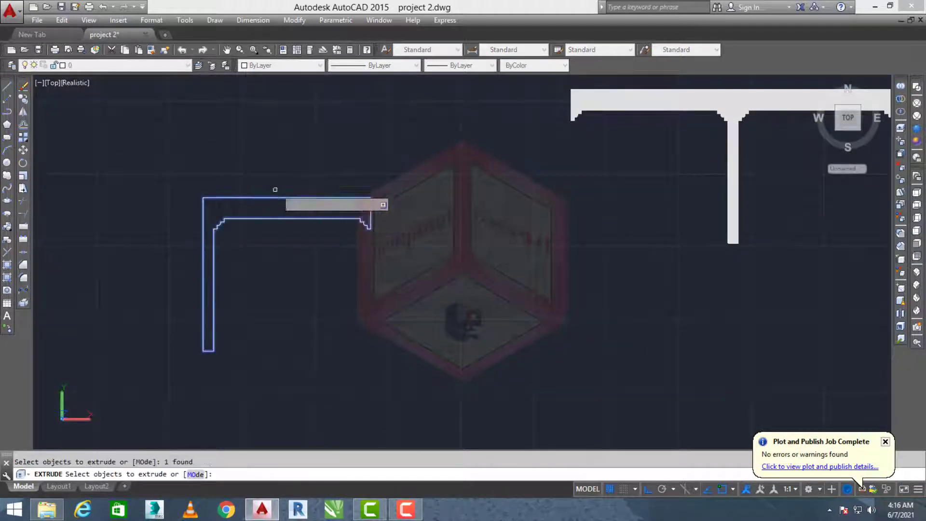
pyautogui.rightClick(278, 166)
pyautogui.click(305, 174)
pyautogui.write('9')
pyautogui.press('Return')
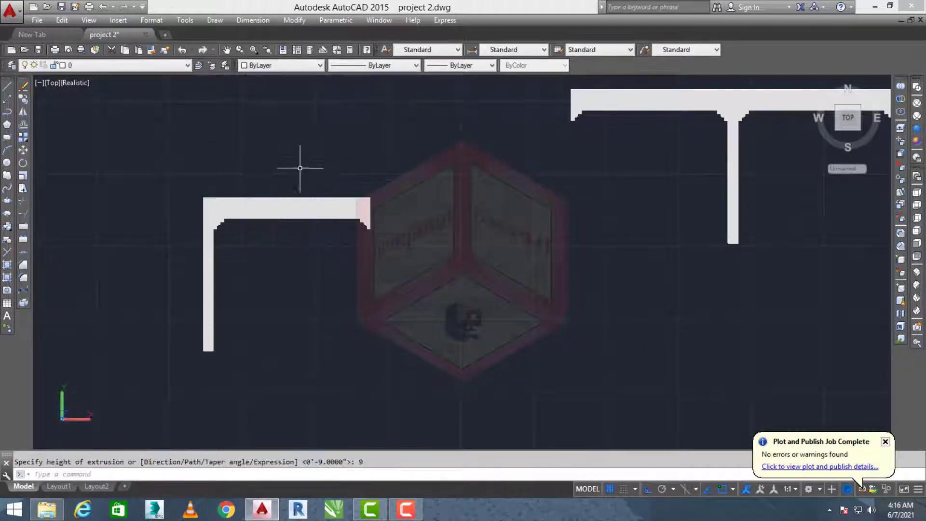
# In the SW Isometric view, 3D-rotate both extruded porch frames about the X axis so their columns stand upright
pyautogui.scroll(-2, 495, 213)
pyautogui.click(916, 273)
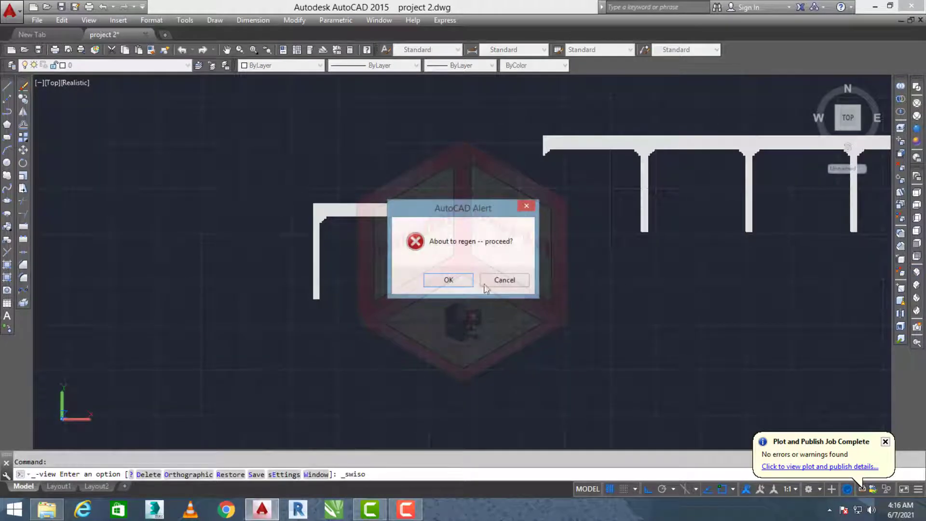
pyautogui.click(444, 277)
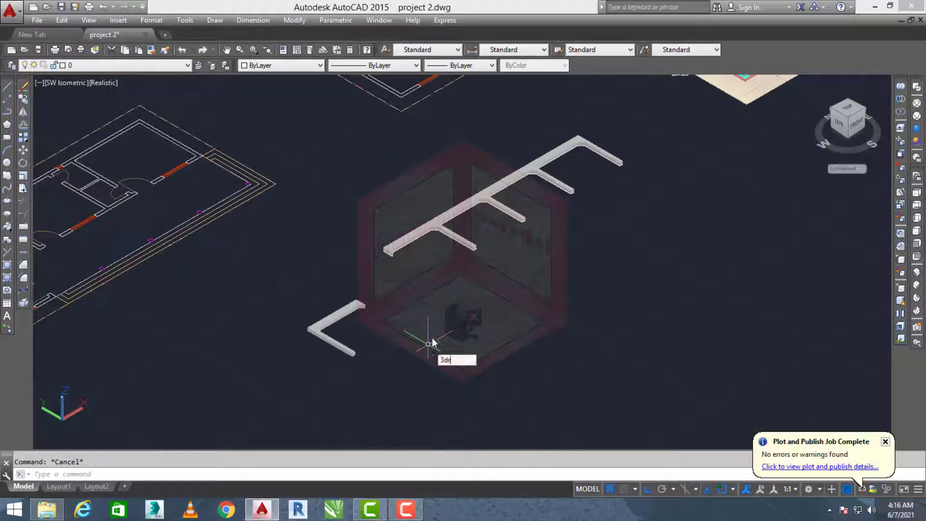
pyautogui.press('Return')
pyautogui.click(456, 219)
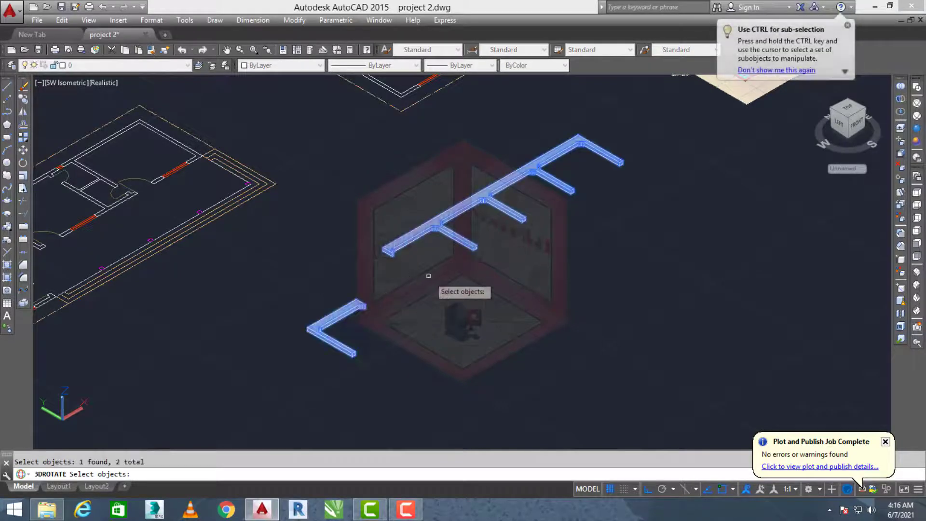
pyautogui.click(493, 227)
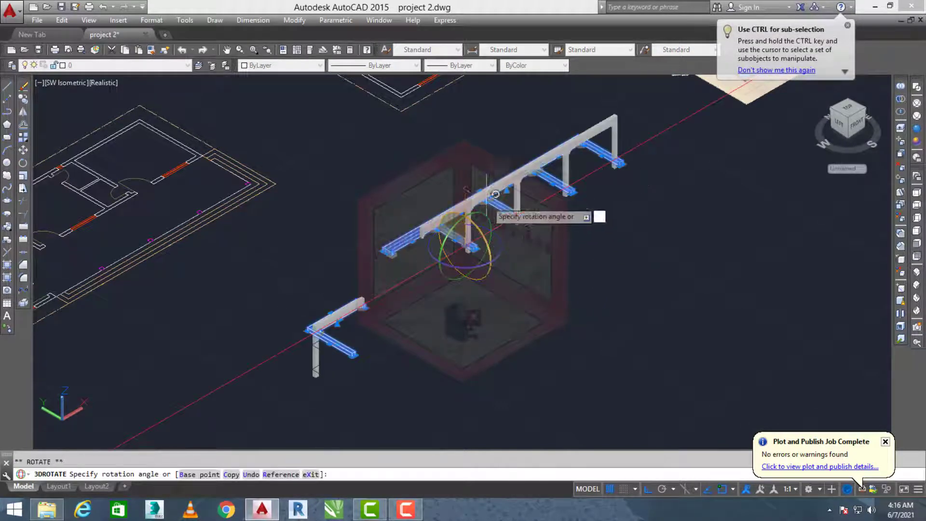
pyautogui.press('Escape')
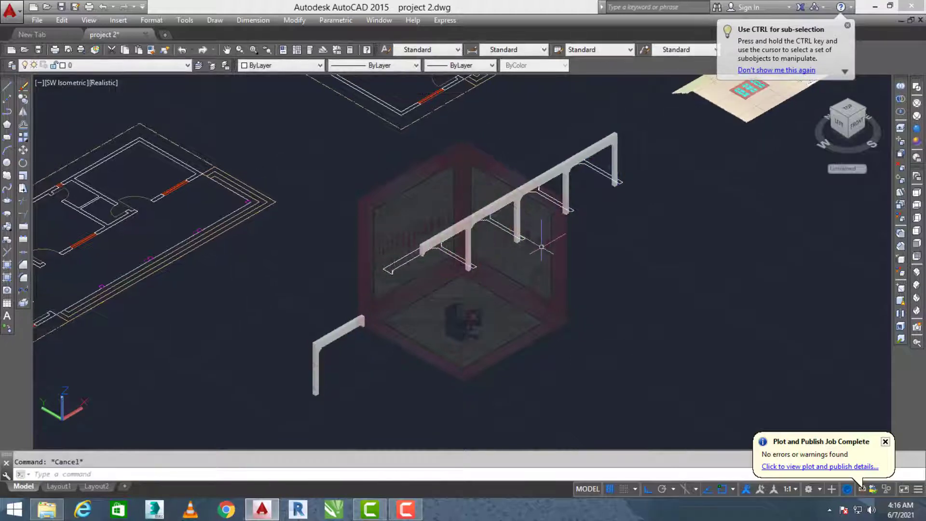
# Move the long front porch frame from the bottom corner of its end column onto the base slab's outer porch corner
pyautogui.write('m')
pyautogui.press('Return')
pyautogui.scroll(3, 608, 136)
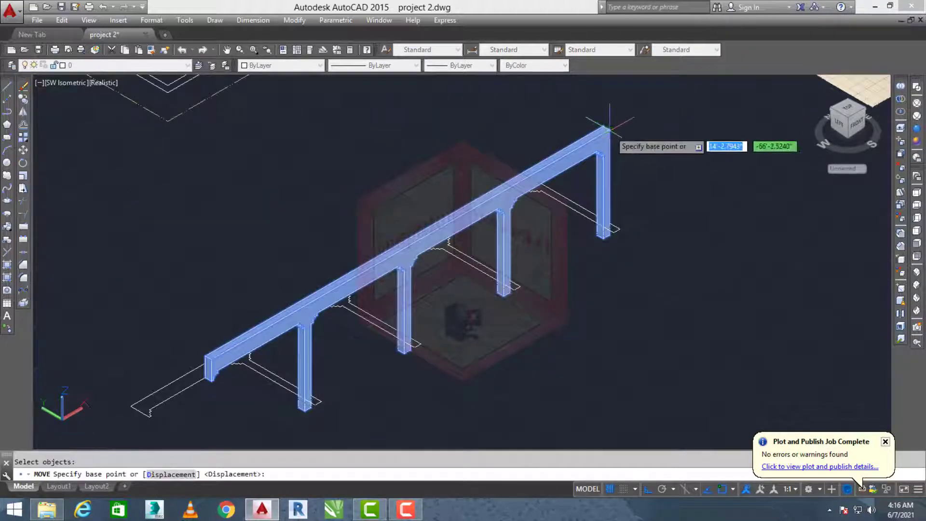
pyautogui.scroll(3, 609, 129)
pyautogui.scroll(3, 597, 340)
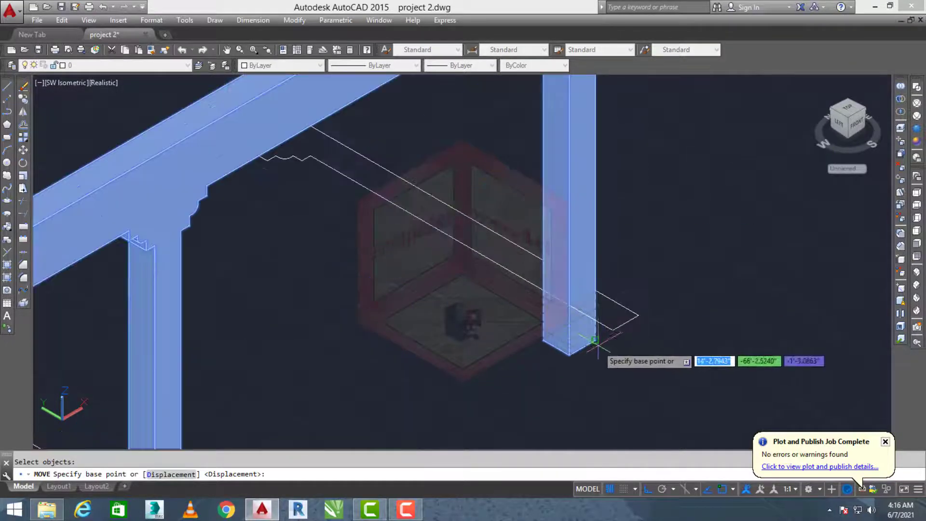
pyautogui.click(595, 340)
pyautogui.scroll(-10, 598, 335)
pyautogui.moveTo(430, 303); pyautogui.dragTo(603, 230, button='middle')
pyautogui.moveTo(531, 261); pyautogui.dragTo(680, 190, button='middle')
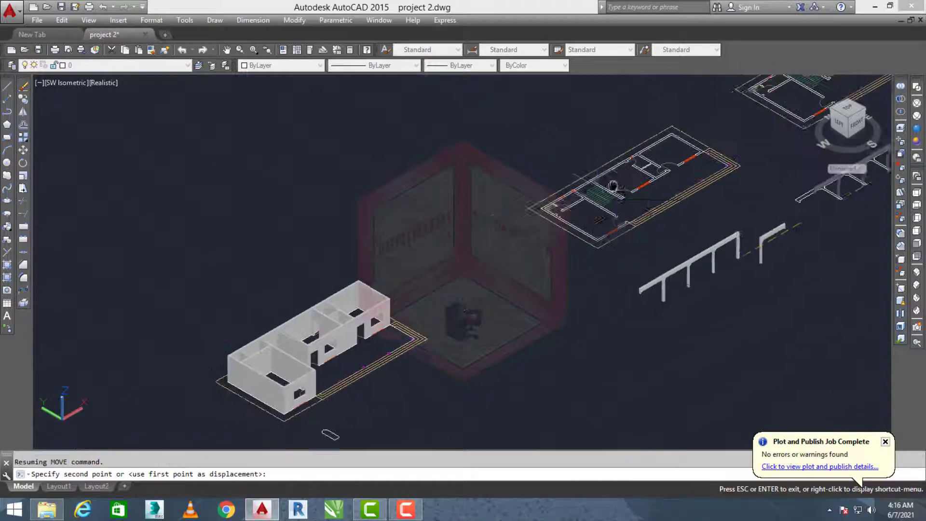
pyautogui.scroll(-4, 598, 193)
pyautogui.scroll(8, 405, 296)
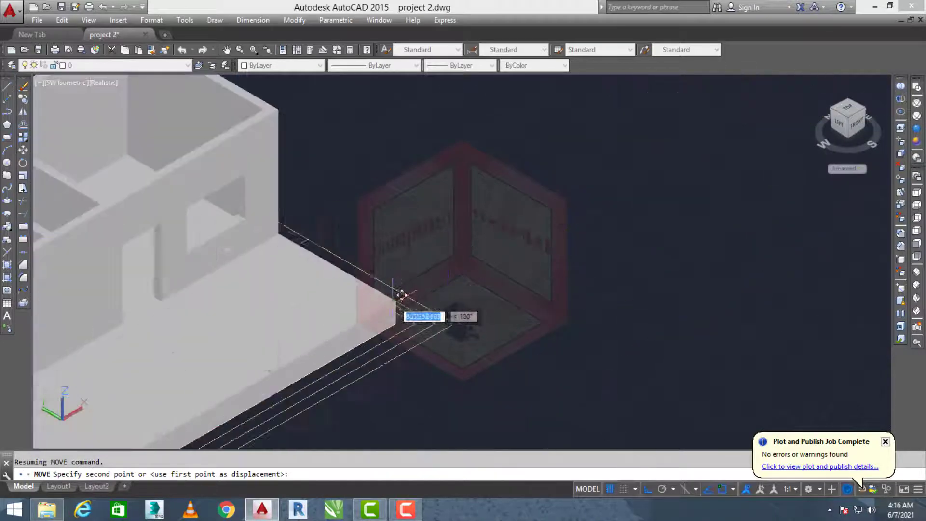
pyautogui.press('Escape')
pyautogui.scroll(6, 226, 312)
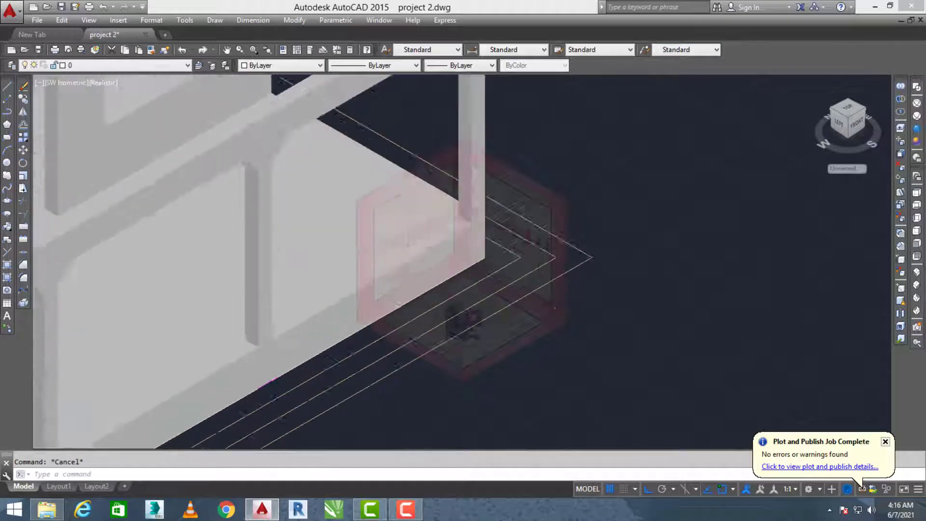
# 3D-rotate the side porch frame a quarter turn about the vertical axis so its column faces the front of the porch
pyautogui.scroll(-10, 227, 312)
pyautogui.scroll(6, 449, 294)
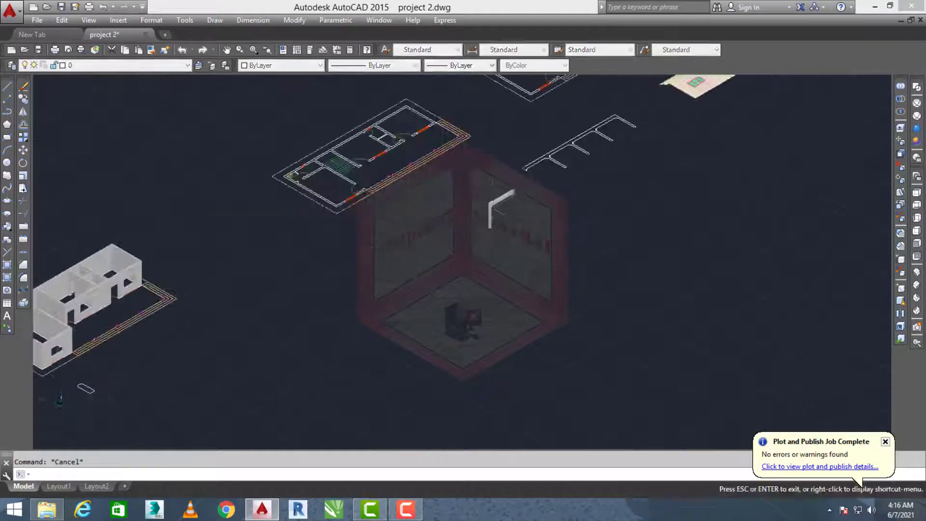
pyautogui.scroll(2, 496, 241)
pyautogui.press('Escape')
pyautogui.write('3d')
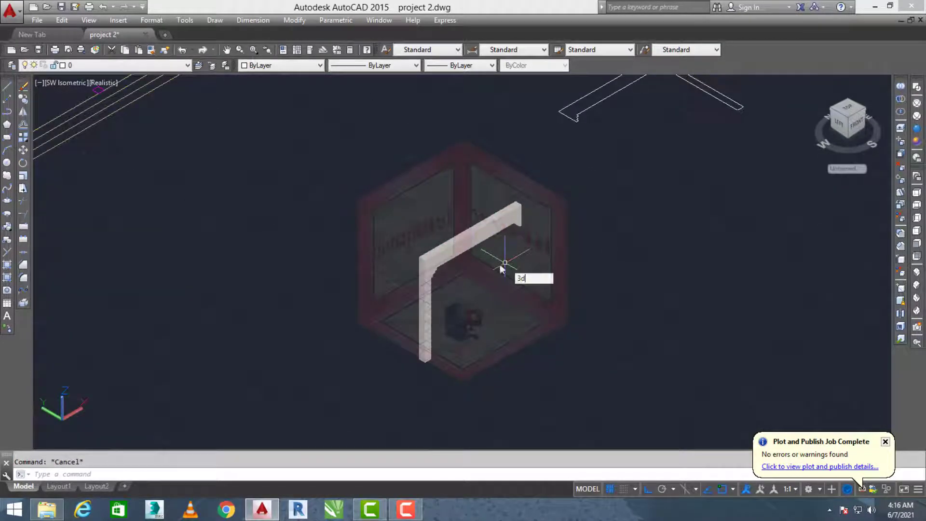
pyautogui.write('rotate')
pyautogui.press('Return')
pyautogui.click(437, 251)
pyautogui.press('Return')
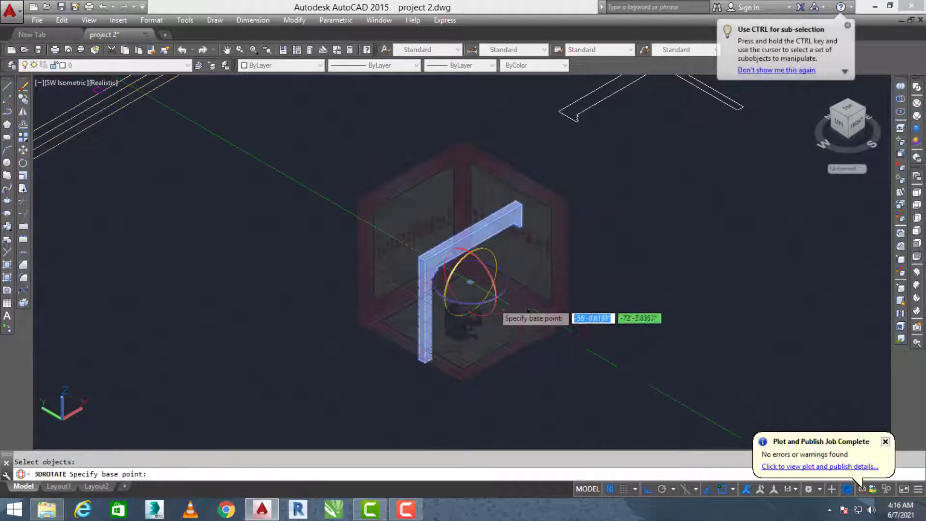
pyautogui.click(507, 289)
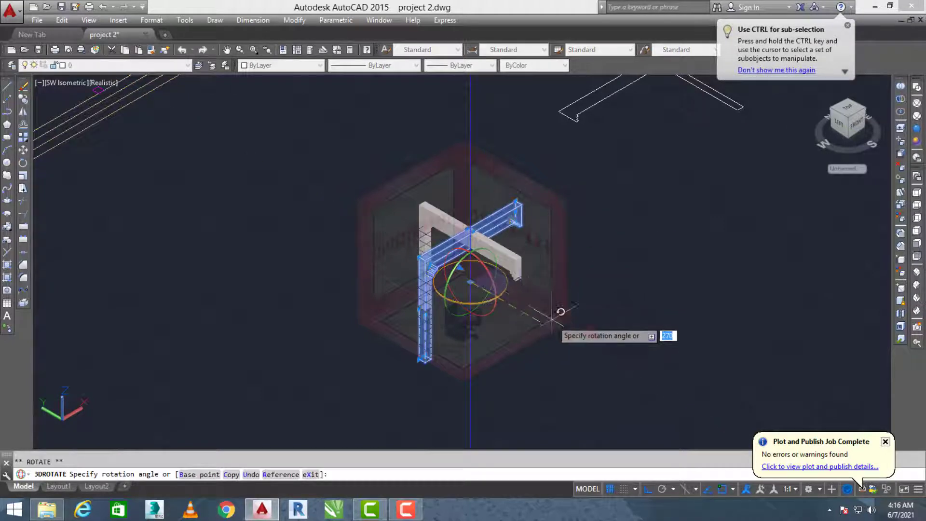
pyautogui.click(348, 203)
pyautogui.press('Escape')
pyautogui.moveTo(479, 264); pyautogui.dragTo(458, 265, button='middle')
pyautogui.press('Escape')
pyautogui.write('co')
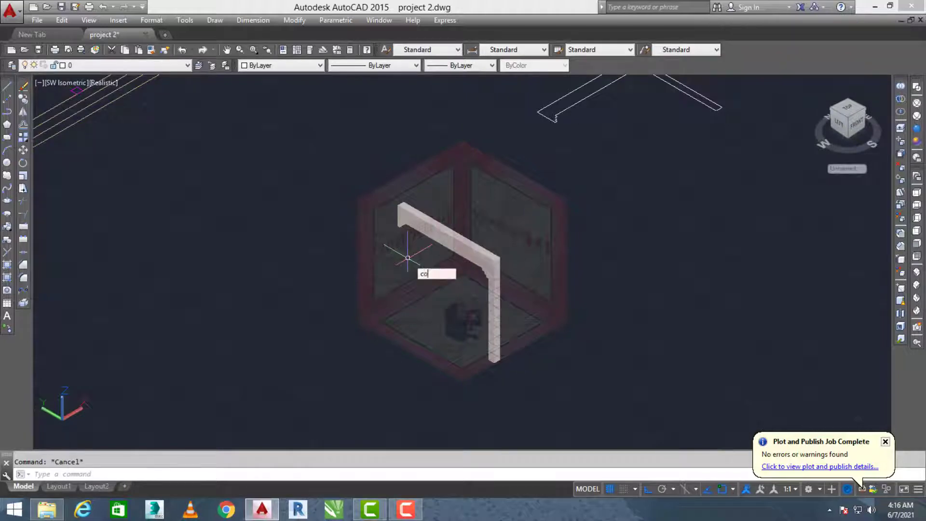
pyautogui.press('space')
pyautogui.press('Escape')
# Move the side porch frame by its column's bottom corner onto the base slab's outer porch corner, meeting the front frame
pyautogui.write('m')
pyautogui.press('space')
pyautogui.click(531, 236)
pyautogui.click(478, 288)
pyautogui.press('space')
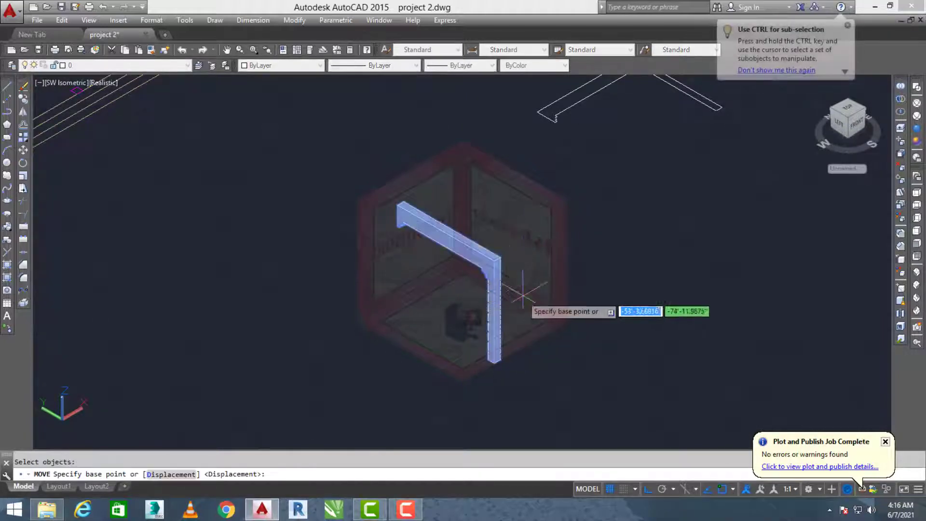
pyautogui.click(502, 337)
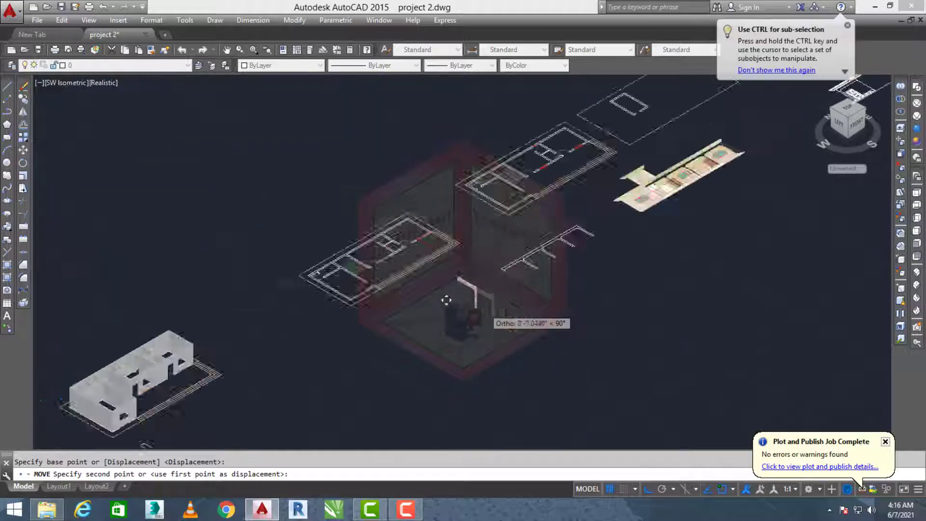
pyautogui.moveTo(446, 300); pyautogui.dragTo(572, 275, button='middle')
pyautogui.scroll(-5, 573, 275)
pyautogui.scroll(5, 380, 369)
pyautogui.moveTo(381, 368); pyautogui.dragTo(407, 333, button='middle')
pyautogui.scroll(10, 406, 325)
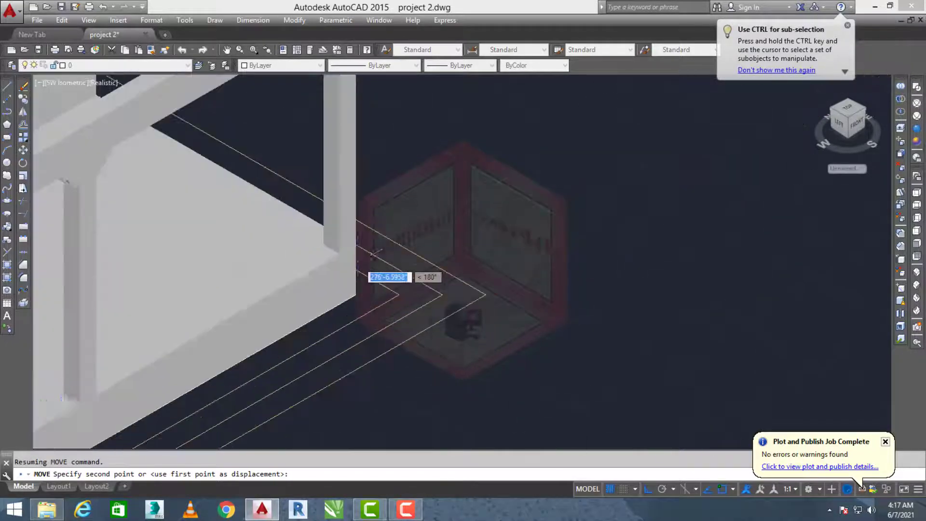
pyautogui.scroll(3, 357, 255)
pyautogui.click(361, 224)
# Examine how the porch frames sit on the slab and against the walls, and compare with the neighbouring wall model and plans
pyautogui.scroll(-8, 352, 217)
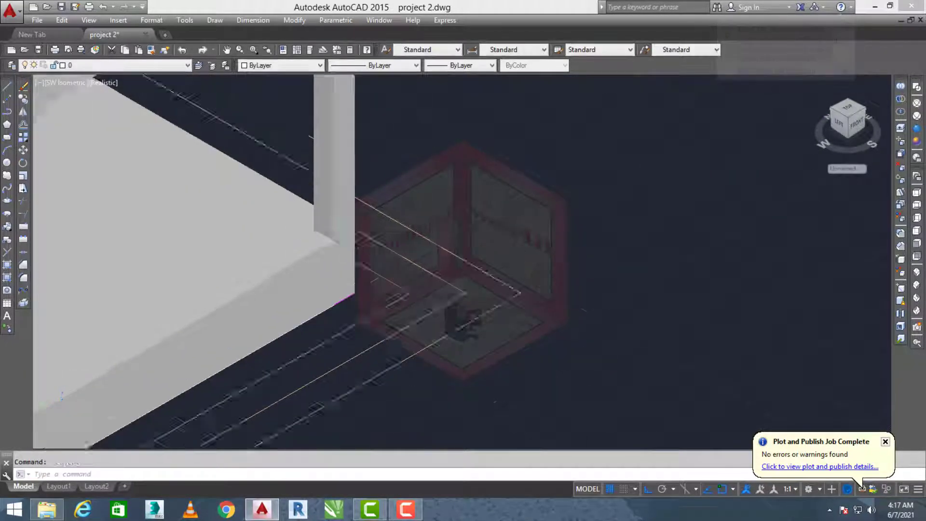
pyautogui.scroll(3, 339, 188)
pyautogui.scroll(-7, 339, 186)
pyautogui.moveTo(292, 242); pyautogui.dragTo(357, 241, button='middle')
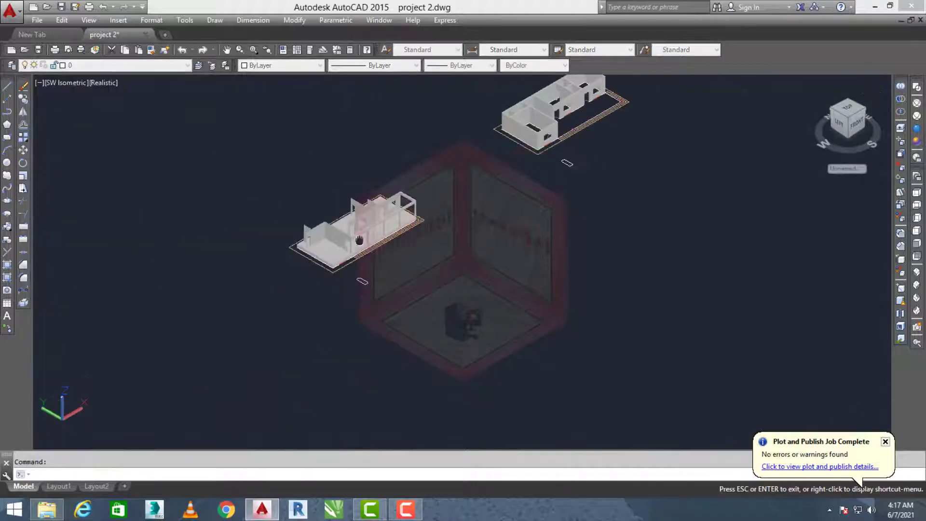
pyautogui.scroll(9, 360, 212)
pyautogui.scroll(-4, 440, 242)
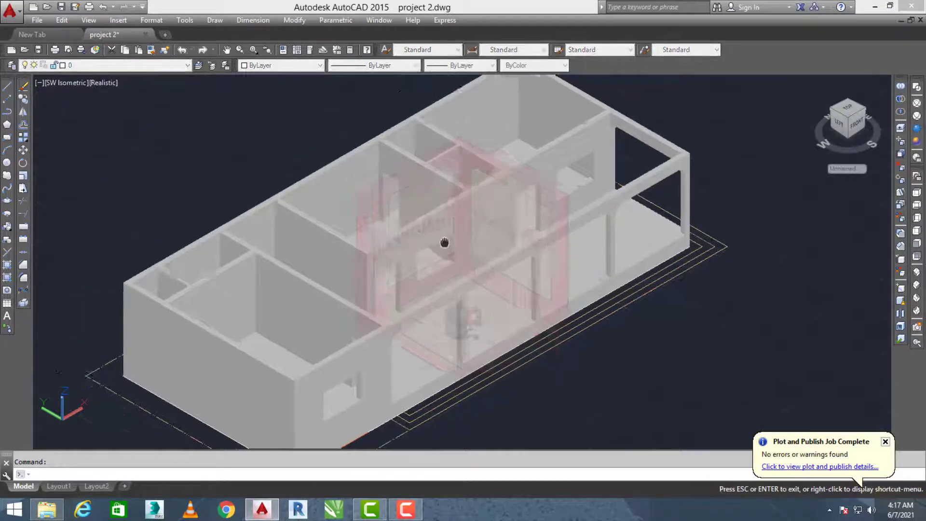
pyautogui.scroll(3, 425, 248)
pyautogui.scroll(-3, 425, 251)
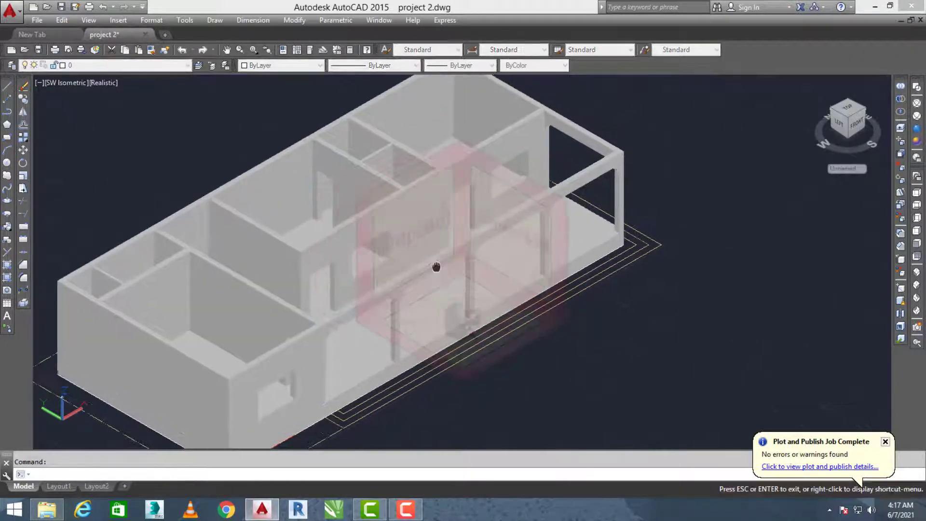
pyautogui.scroll(3, 381, 244)
pyautogui.scroll(-4, 465, 267)
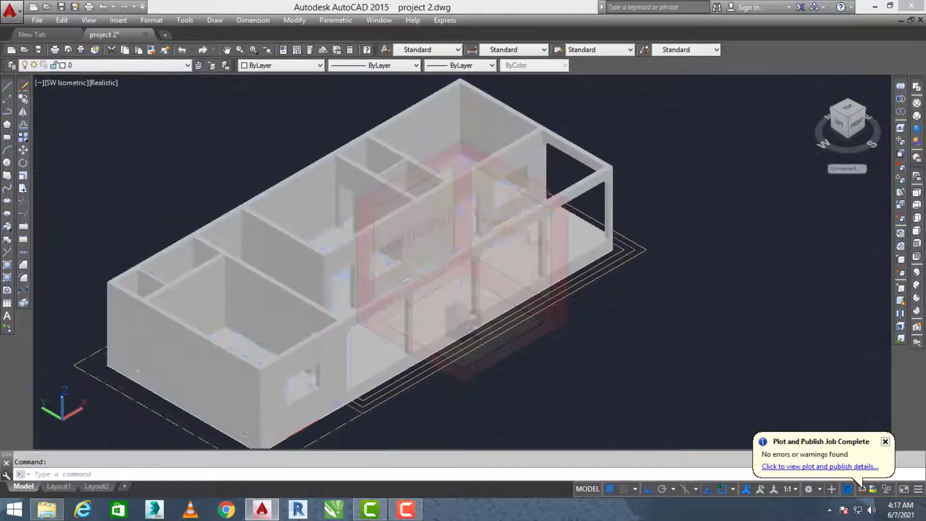
pyautogui.scroll(3, 434, 280)
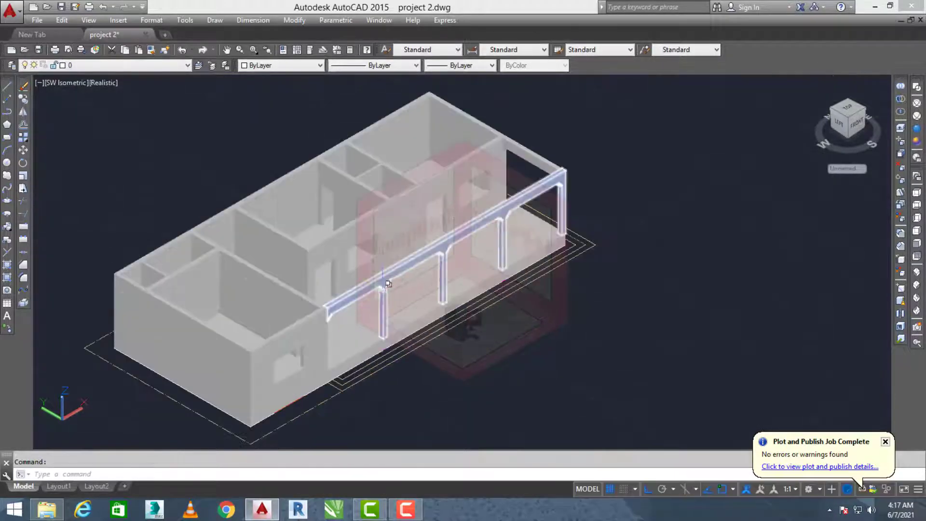
pyautogui.scroll(-3, 522, 277)
pyautogui.scroll(-4, 386, 274)
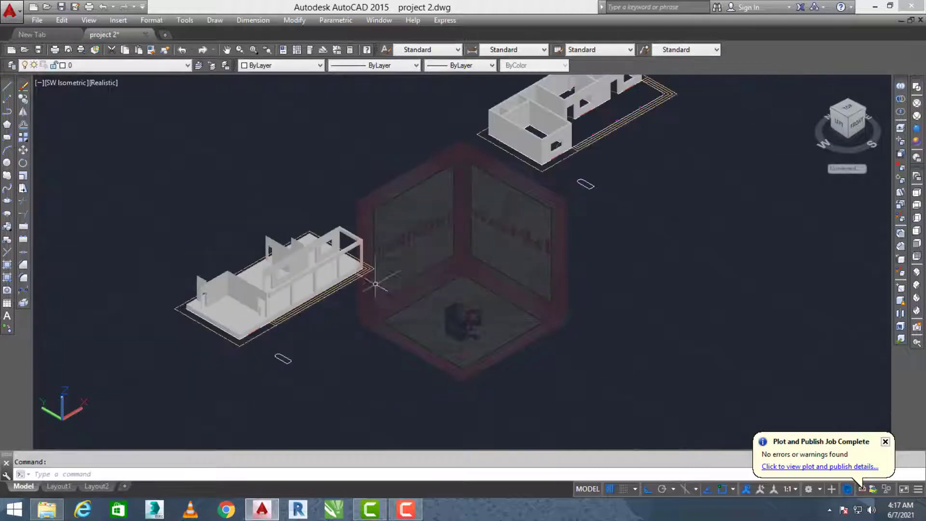
pyautogui.scroll(5, 424, 290)
pyautogui.click(453, 231)
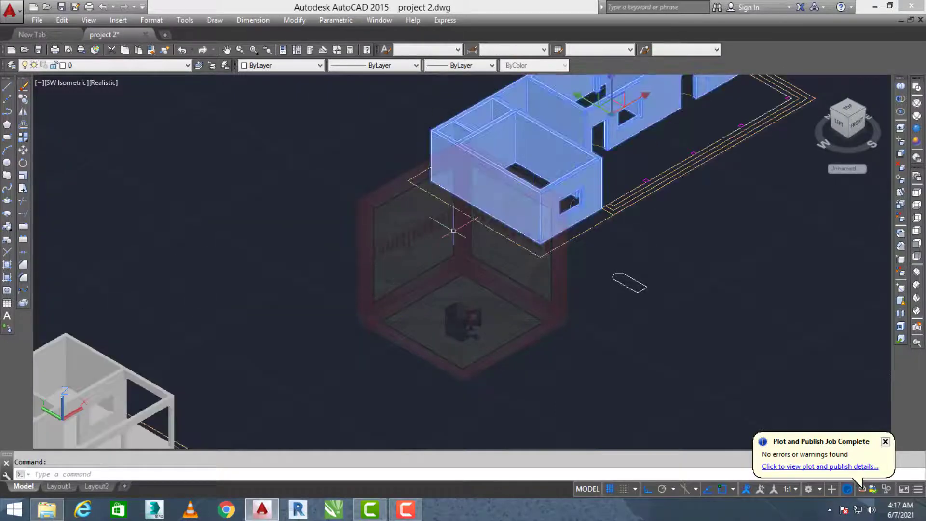
pyautogui.press('Escape')
pyautogui.scroll(-3, 482, 241)
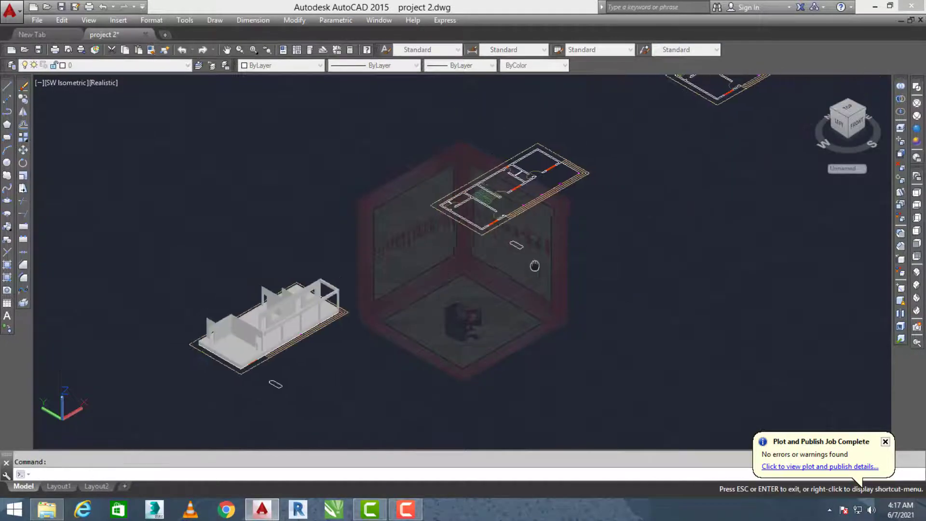
pyautogui.scroll(4, 422, 301)
pyautogui.scroll(-2, 421, 301)
pyautogui.scroll(5, 217, 296)
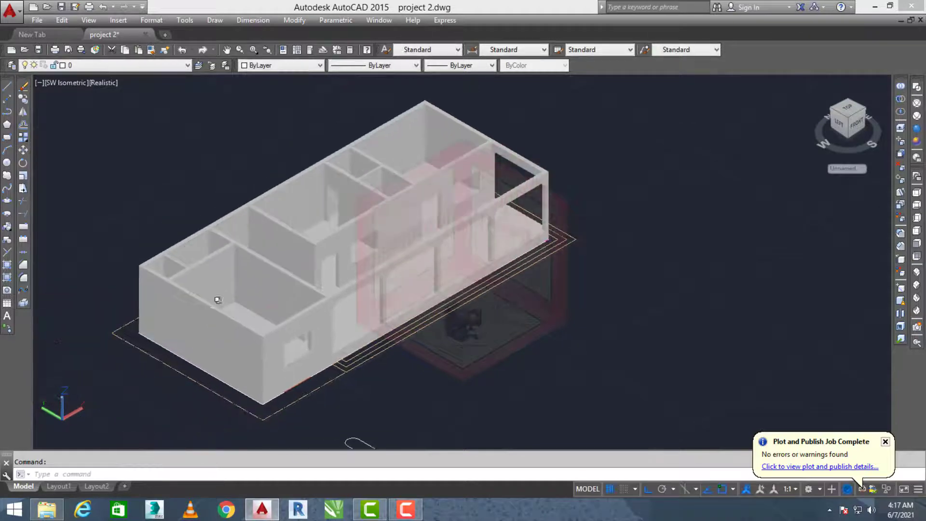
pyautogui.scroll(-5, 358, 289)
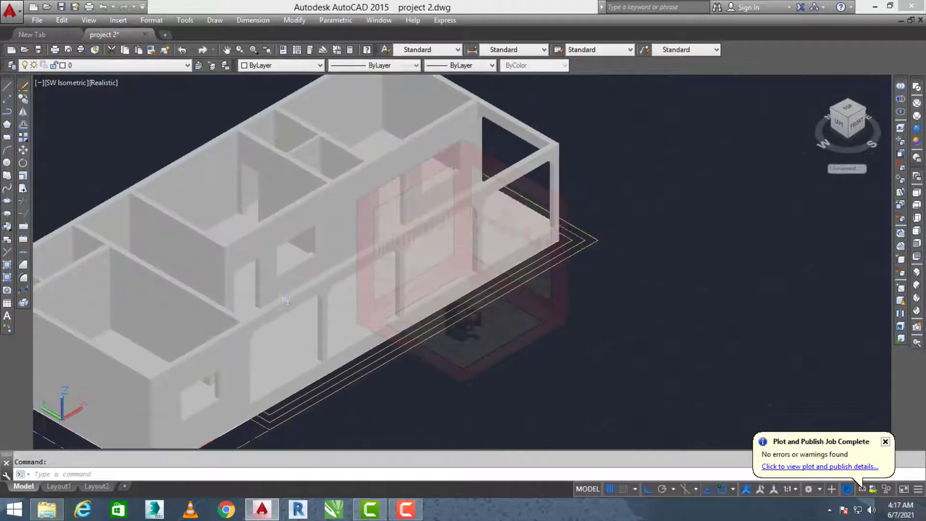
# Show the floor plan around the staircase in the Top view with the 2D Wireframe visual style
pyautogui.click(917, 194)
pyautogui.click(442, 277)
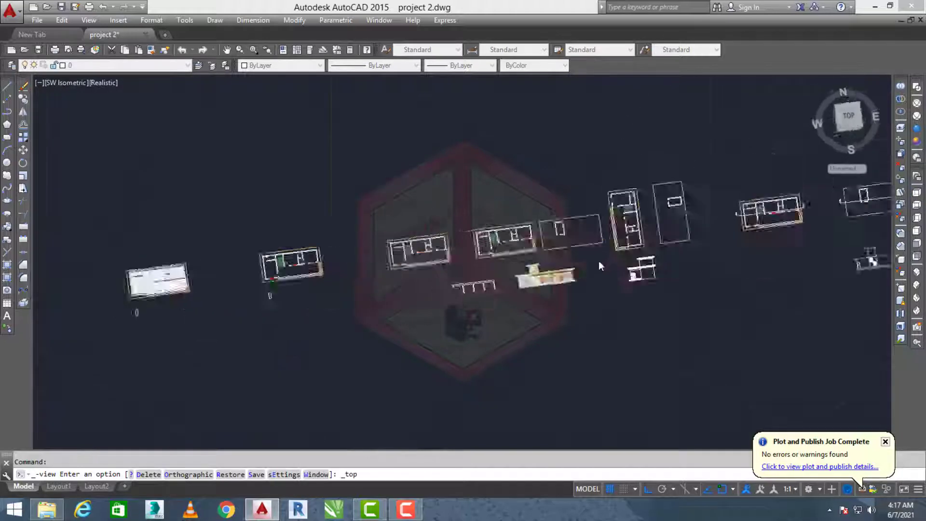
pyautogui.scroll(5, 258, 190)
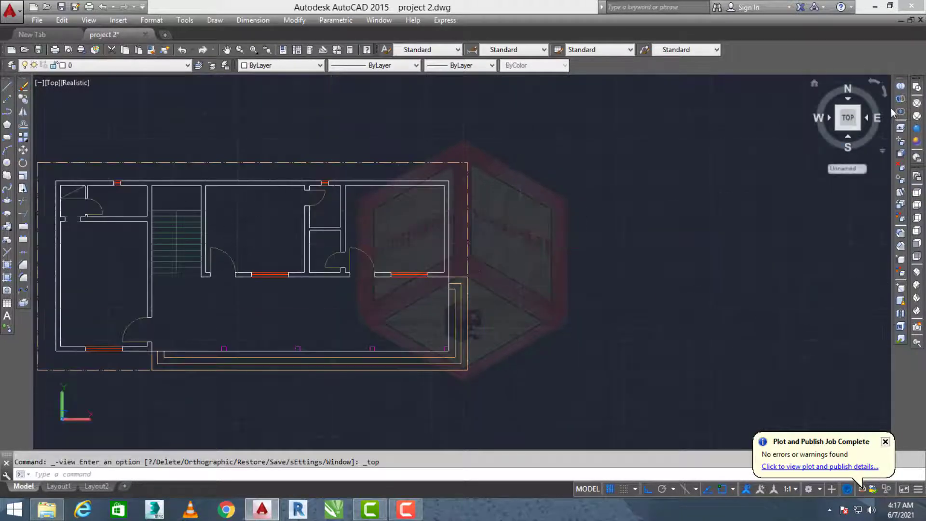
pyautogui.click(916, 87)
pyautogui.scroll(6, 367, 270)
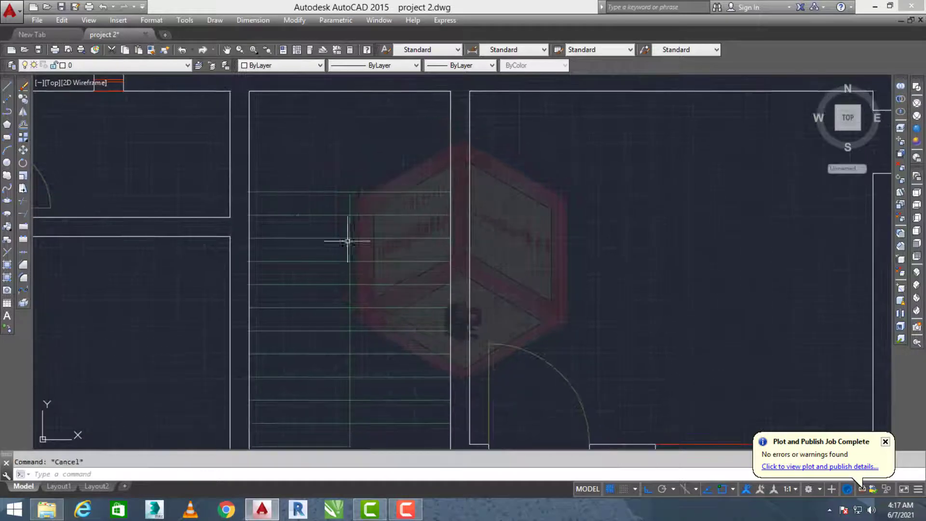
pyautogui.moveTo(375, 288); pyautogui.dragTo(350, 267, button='middle')
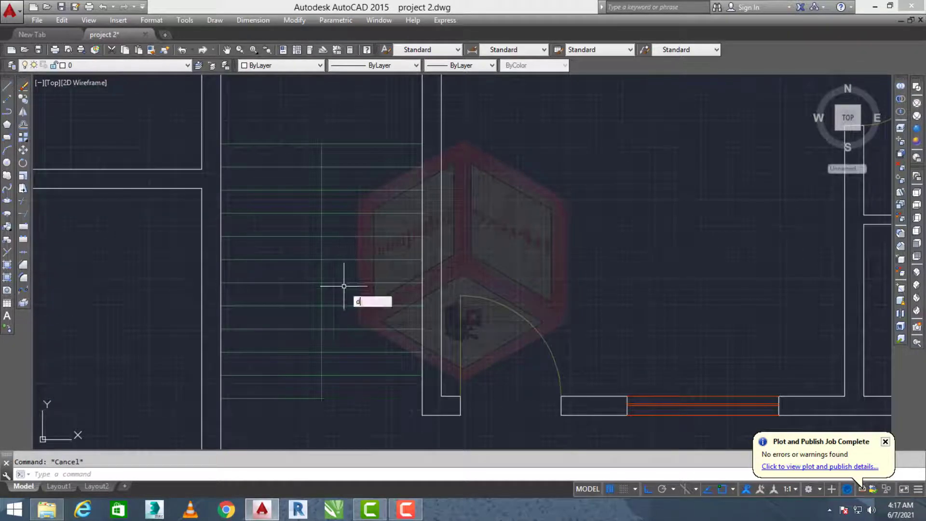
pyautogui.press('Escape')
pyautogui.scroll(-4, 346, 299)
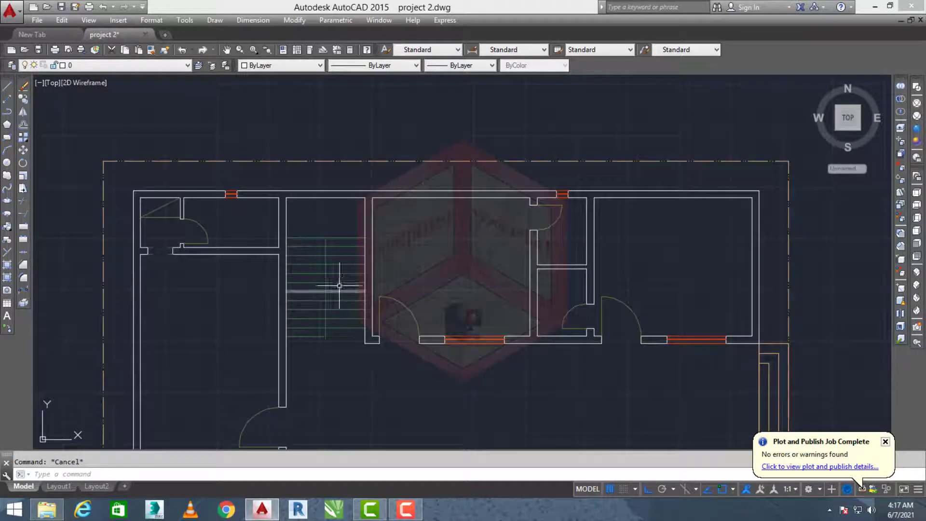
pyautogui.moveTo(339, 285)
pyautogui.mouseDown(button='middle')
pyautogui.moveTo(324, 299)
pyautogui.moveTo(323, 286)
pyautogui.mouseUp(button='middle')
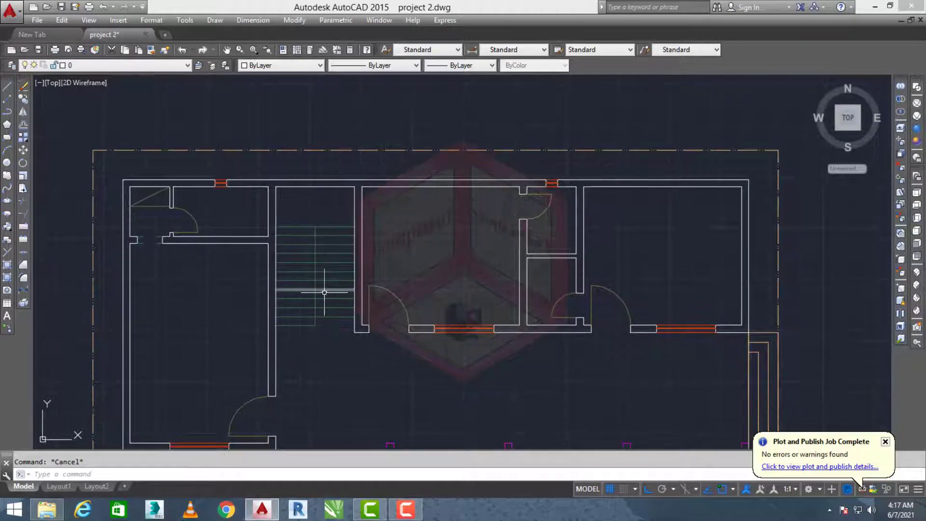
# Look across the row of floor plan copies and return to the staircase of the first plan
pyautogui.scroll(-5, 324, 292)
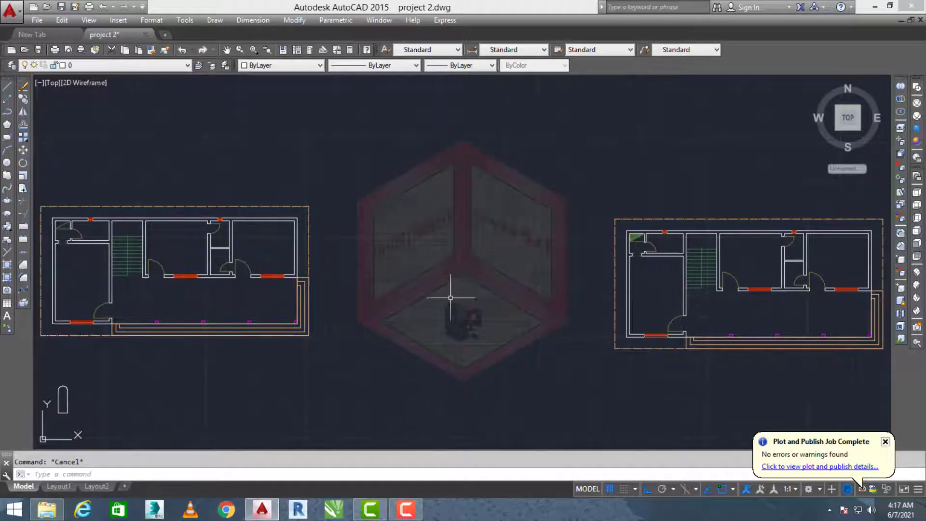
pyautogui.scroll(-4, 449, 298)
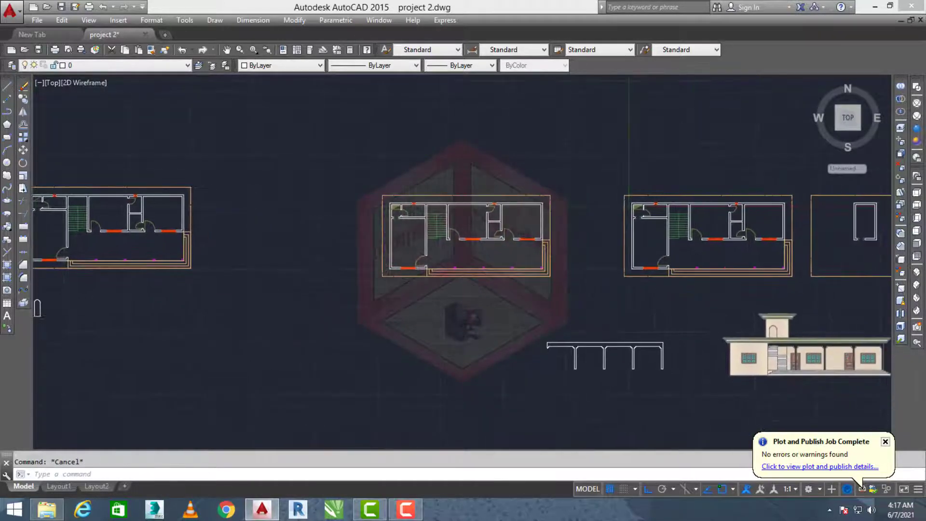
pyautogui.moveTo(343, 286); pyautogui.dragTo(349, 296, button='middle')
pyautogui.scroll(2, 200, 247)
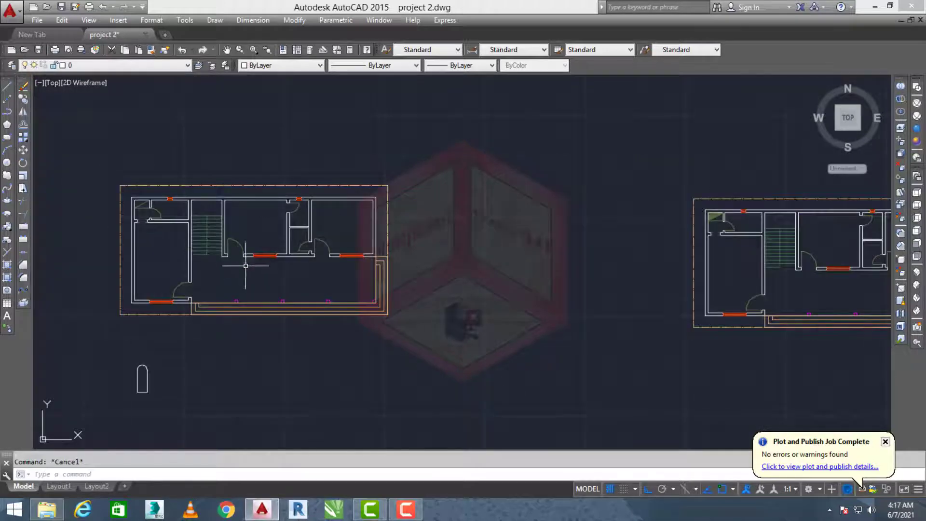
pyautogui.moveTo(247, 268); pyautogui.dragTo(327, 297, button='middle')
pyautogui.scroll(5, 287, 256)
pyautogui.scroll(-4, 305, 307)
pyautogui.scroll(4, 319, 291)
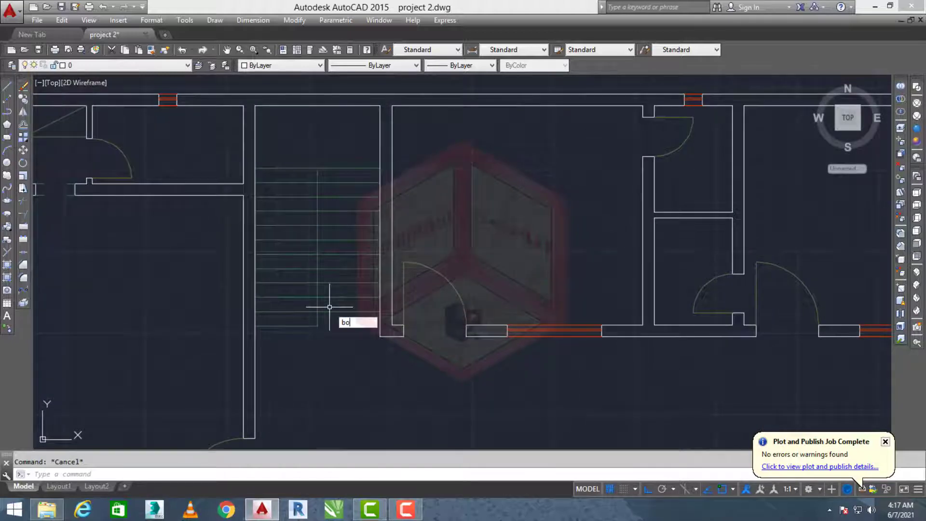
# Create closed boundary polylines around all treads of the staircase's left flight, and try picking the open areas above and beside it
pyautogui.press('Return')
pyautogui.click(328, 154)
pyautogui.scroll(2, 296, 316)
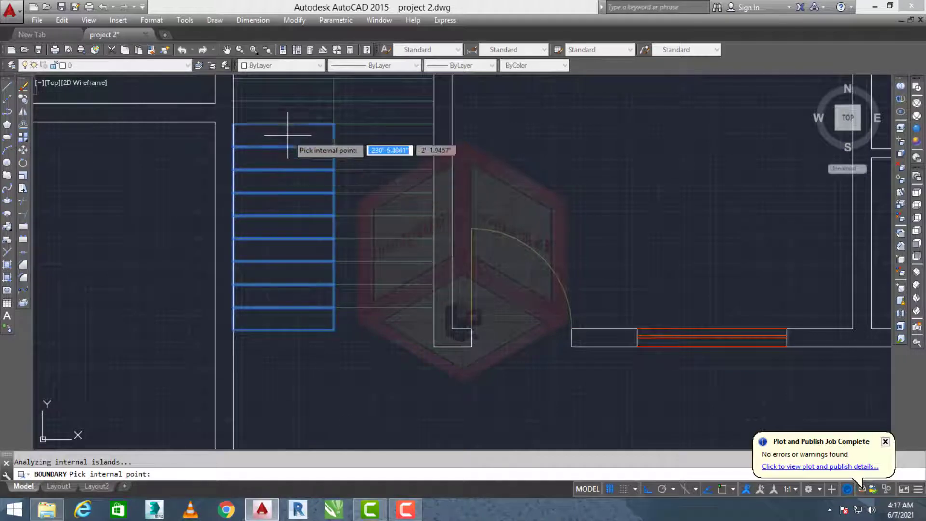
pyautogui.click(286, 94)
pyautogui.moveTo(289, 115); pyautogui.dragTo(294, 174, button='middle')
pyautogui.click(312, 118)
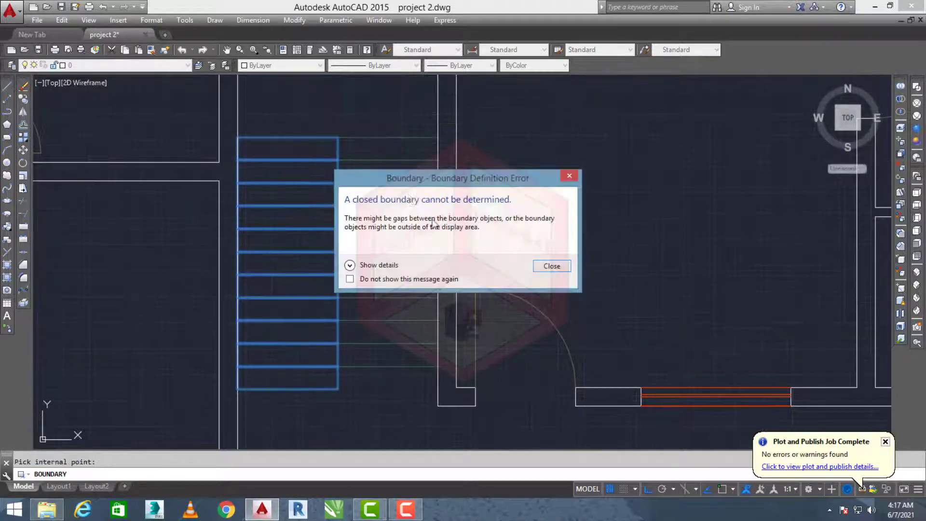
pyautogui.click(547, 267)
pyautogui.scroll(-2, 436, 224)
pyautogui.moveTo(436, 225); pyautogui.dragTo(434, 251, button='middle')
pyautogui.click(402, 199)
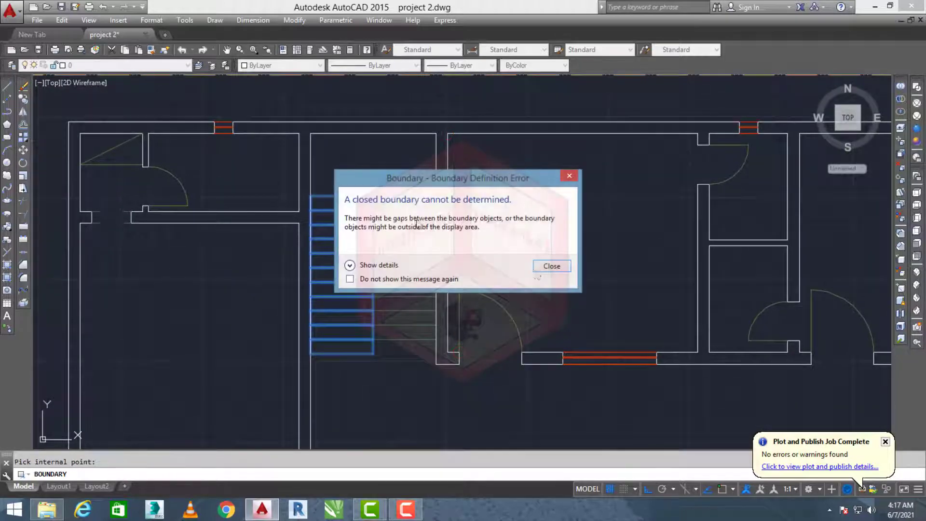
pyautogui.click(540, 271)
pyautogui.press('Return')
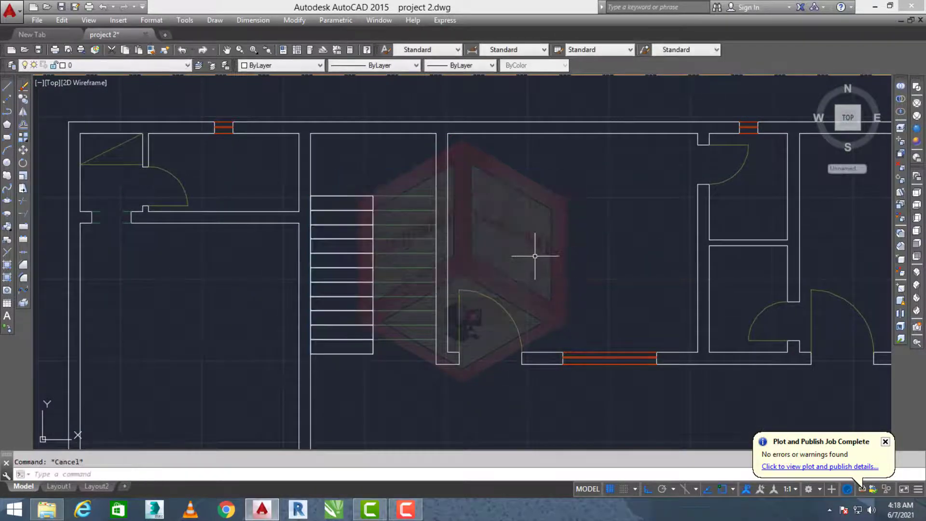
# Create closed boundary polylines around all treads of the staircase's right flight
pyautogui.write('bo')
pyautogui.press('Return')
pyautogui.click(328, 156)
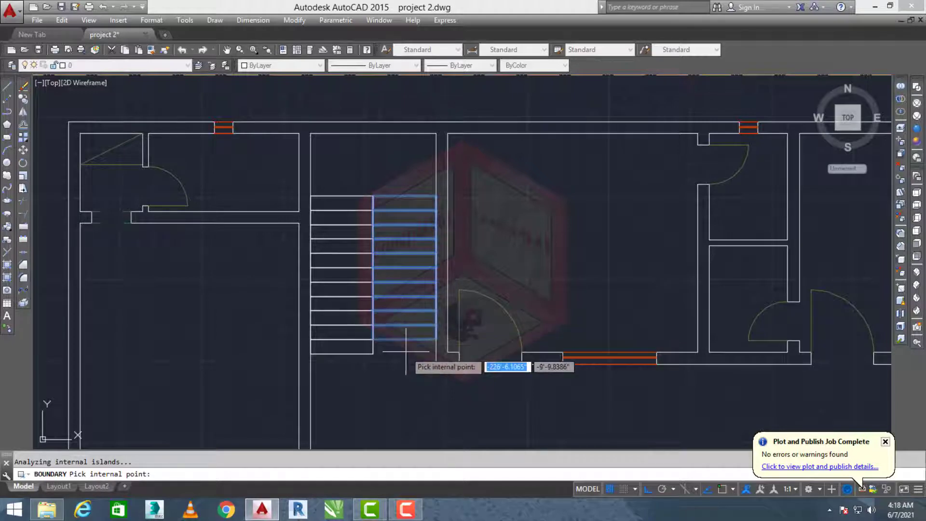
pyautogui.press('Escape')
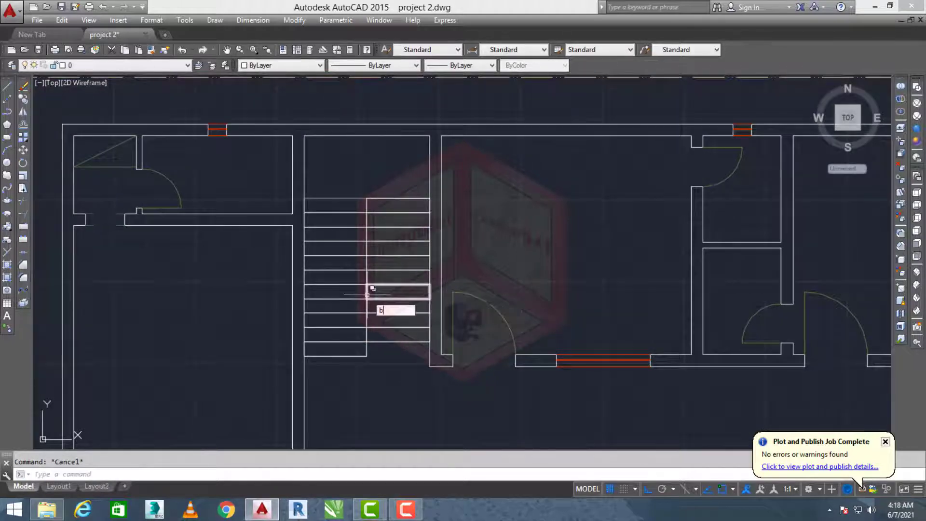
# Create a closed boundary polyline around the landing at the head of both stair flights
pyautogui.press('Return')
pyautogui.click(332, 157)
pyautogui.click(351, 159)
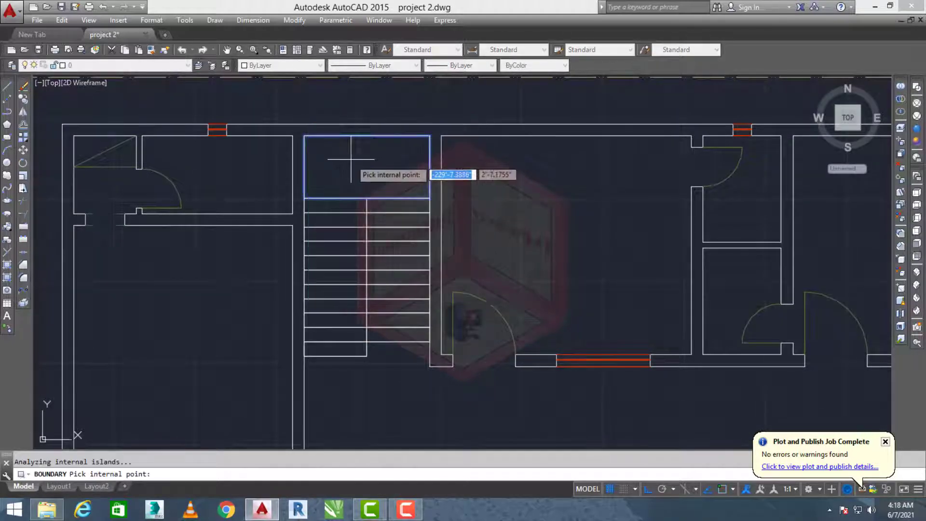
# Extrude the boundary polylines of the landing and of every tread in both stair flights to a height of 6 inches
pyautogui.write('t')
pyautogui.press('Return')
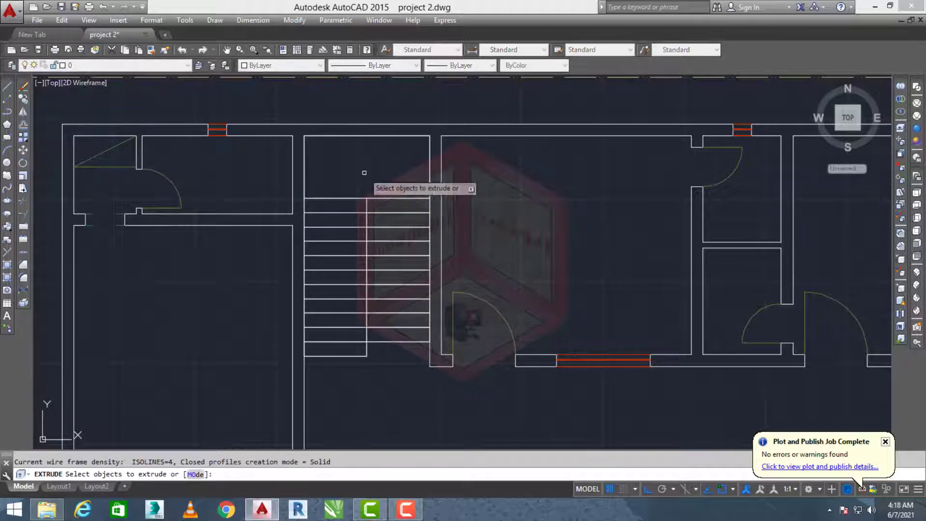
pyautogui.scroll(5, 367, 354)
pyautogui.click(365, 354)
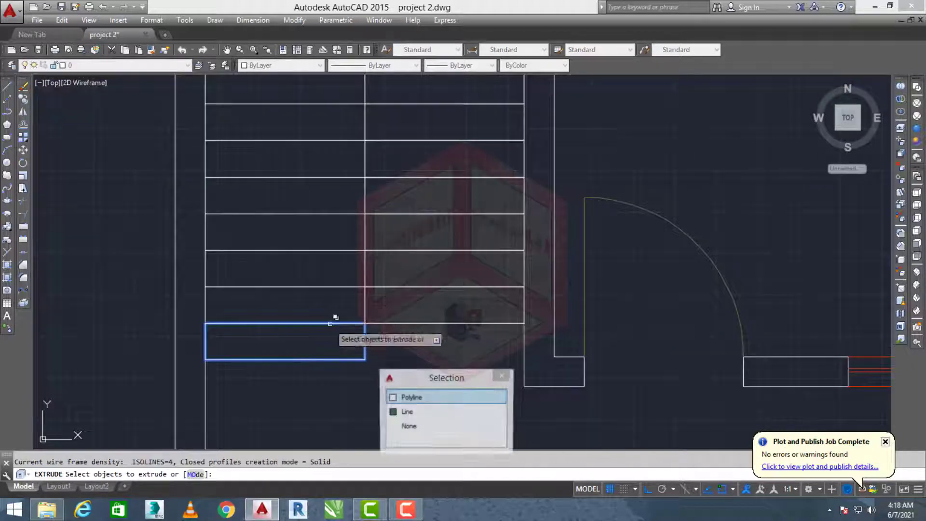
pyautogui.click(205, 308)
pyautogui.click(205, 277)
pyautogui.click(206, 237)
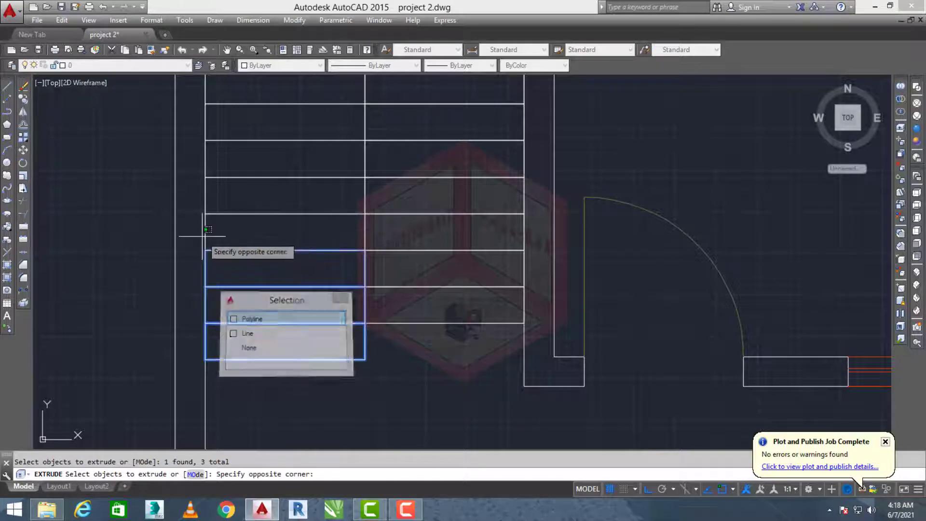
pyautogui.moveTo(218, 221); pyautogui.dragTo(227, 289, button='middle')
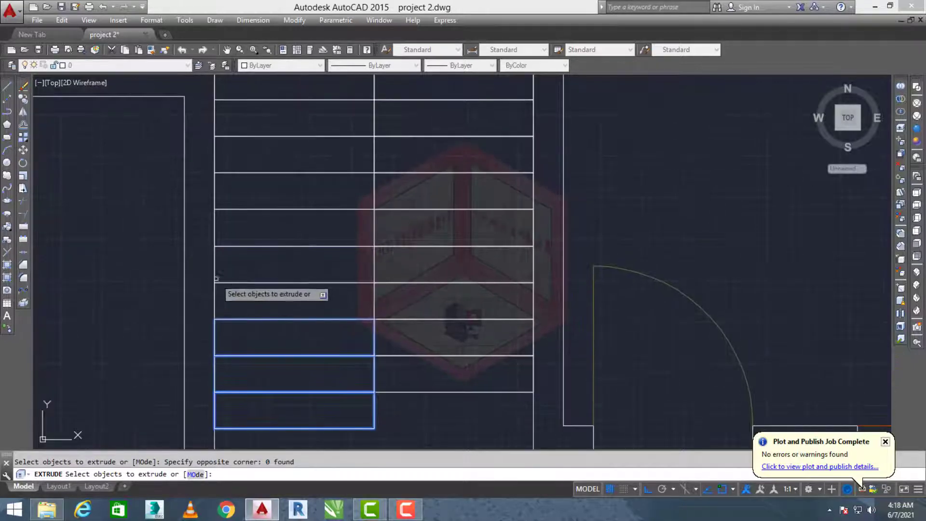
pyautogui.click(215, 293)
pyautogui.click(216, 263)
pyautogui.click(215, 229)
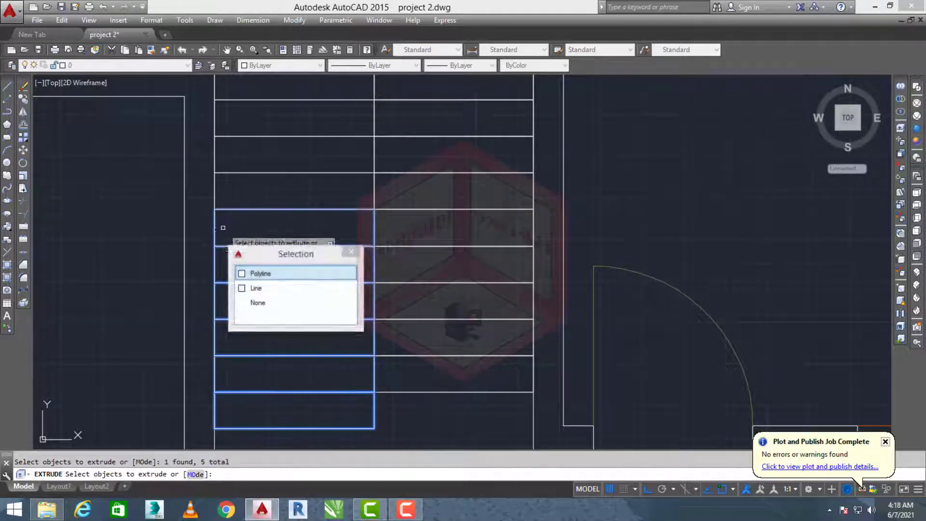
pyautogui.moveTo(218, 214); pyautogui.dragTo(222, 286, button='middle')
pyautogui.click(216, 266)
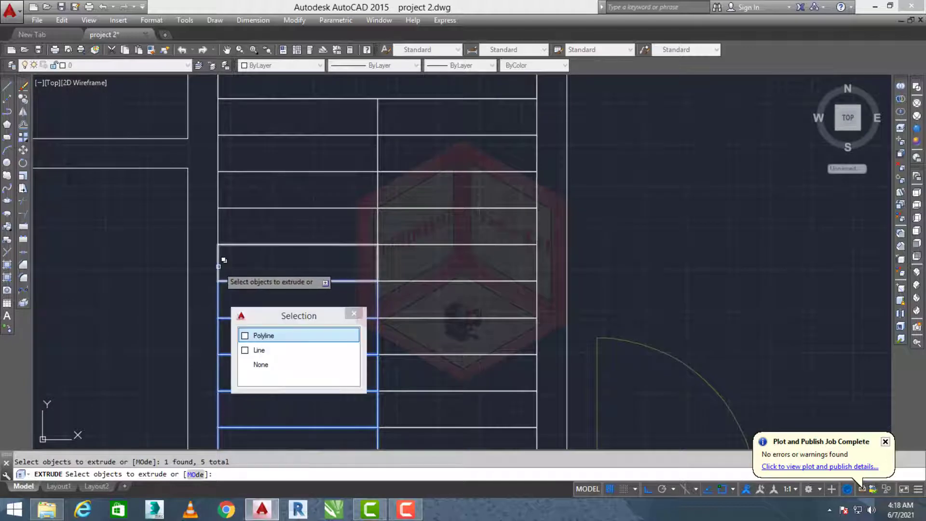
pyautogui.click(220, 239)
pyautogui.click(219, 202)
pyautogui.moveTo(220, 199); pyautogui.dragTo(208, 311, button='middle')
pyautogui.click(206, 300)
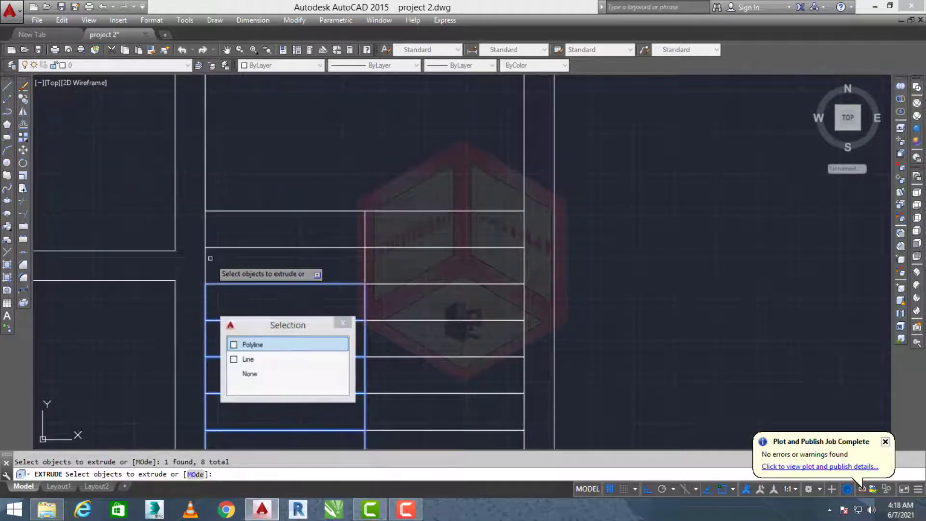
pyautogui.click(208, 265)
pyautogui.click(208, 239)
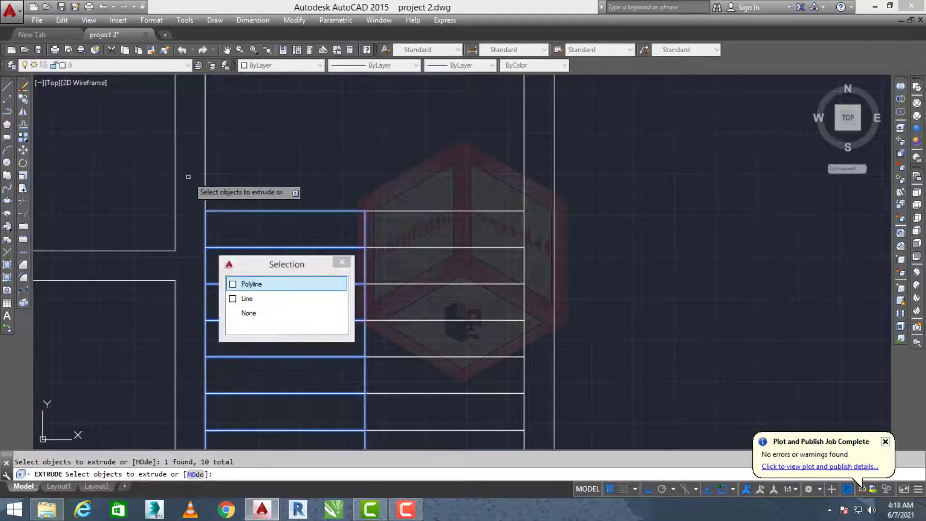
pyautogui.click(205, 176)
pyautogui.scroll(-2, 177, 180)
pyautogui.scroll(2, 397, 226)
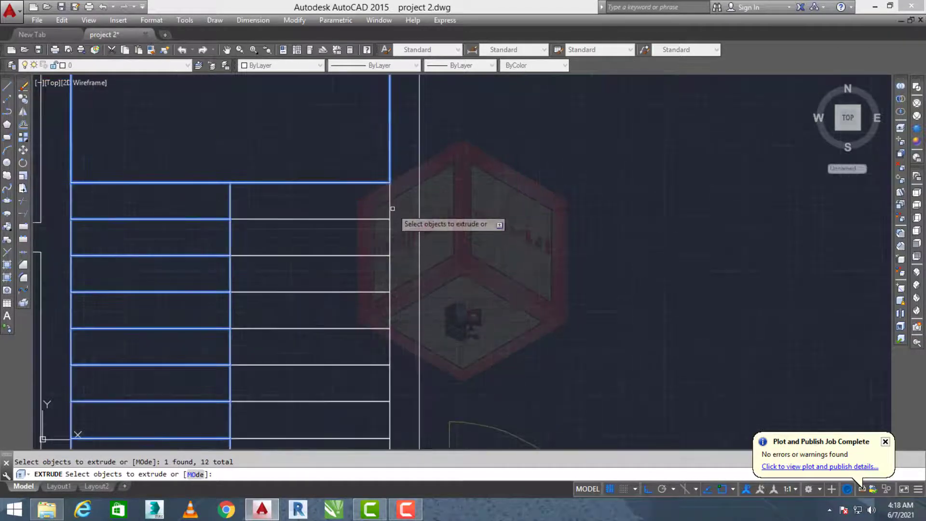
pyautogui.click(390, 236)
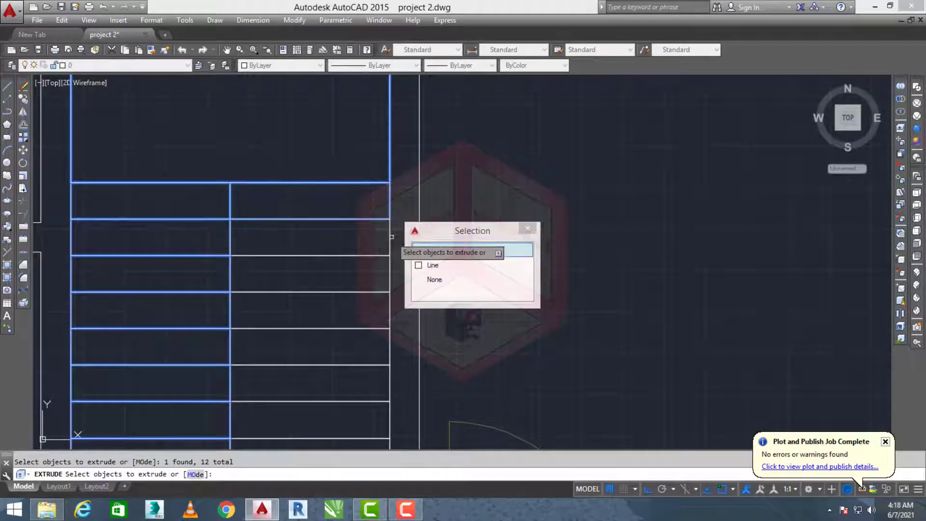
pyautogui.click(390, 276)
pyautogui.moveTo(391, 276); pyautogui.dragTo(381, 244, button='middle')
pyautogui.click(381, 217)
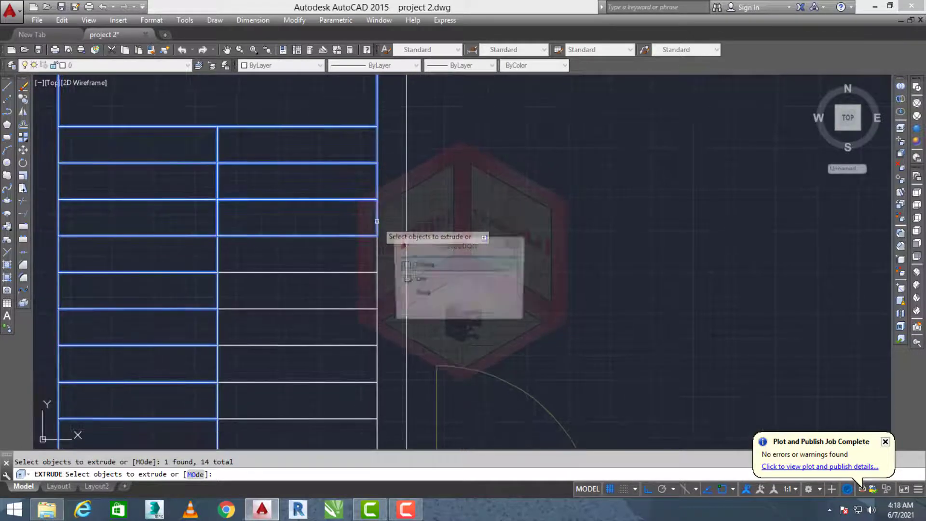
pyautogui.click(376, 251)
pyautogui.moveTo(379, 280)
pyautogui.mouseDown(button='middle')
pyautogui.moveTo(371, 233)
pyautogui.moveTo(341, 207)
pyautogui.mouseUp(button='middle')
pyautogui.click(368, 244)
pyautogui.click(369, 214)
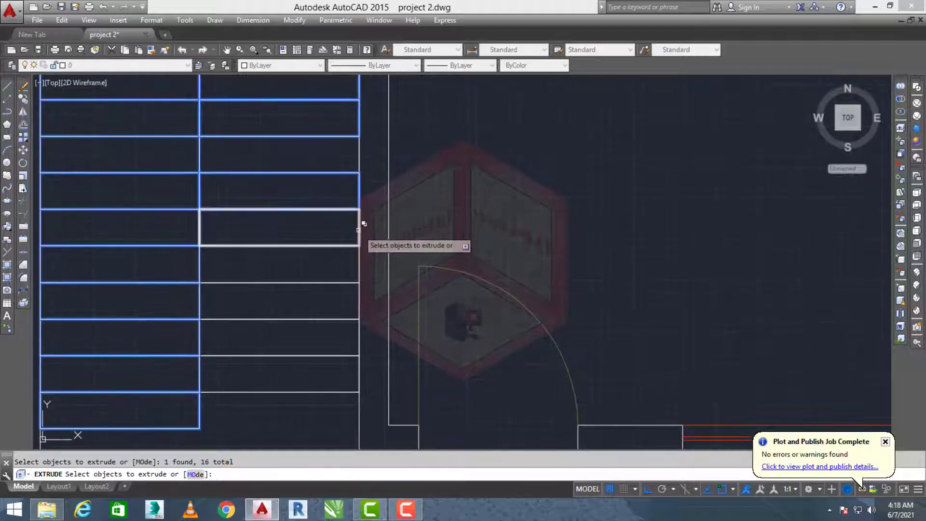
pyautogui.click(363, 223)
pyautogui.click(361, 277)
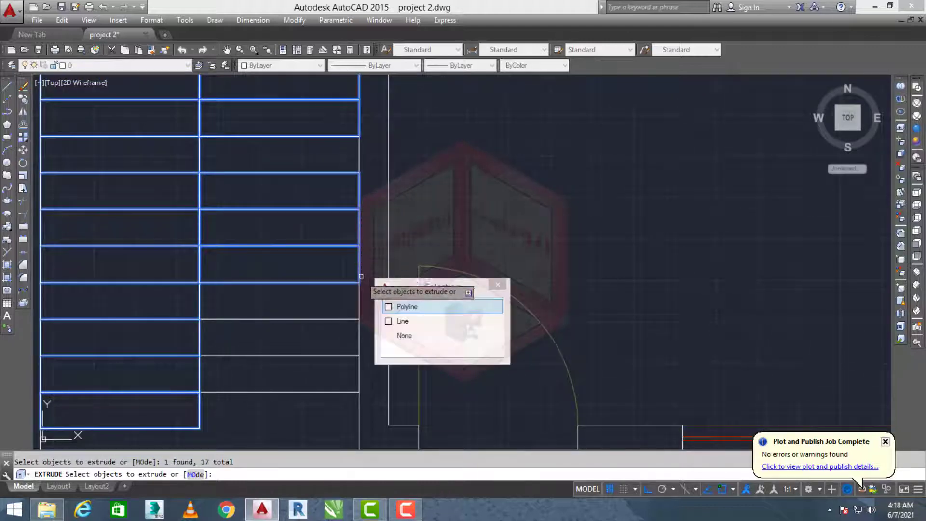
pyautogui.click(359, 301)
pyautogui.click(360, 159)
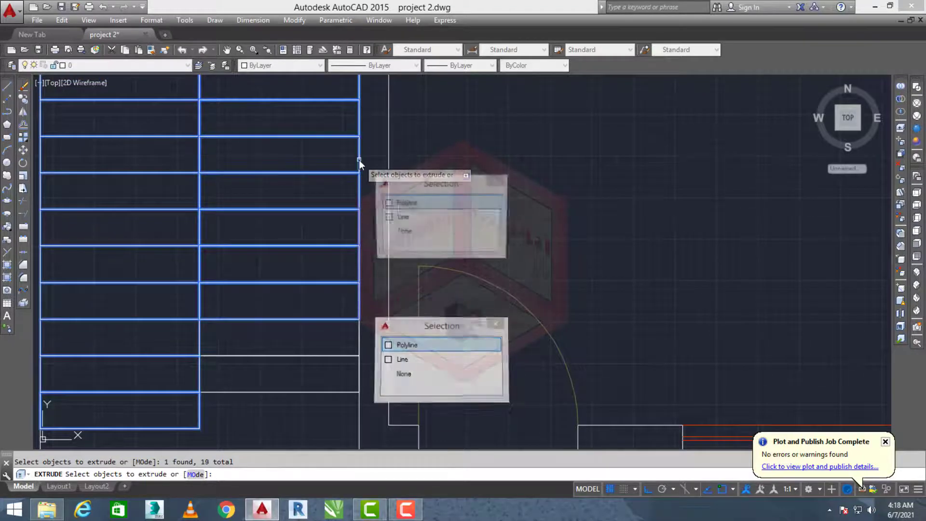
pyautogui.click(360, 333)
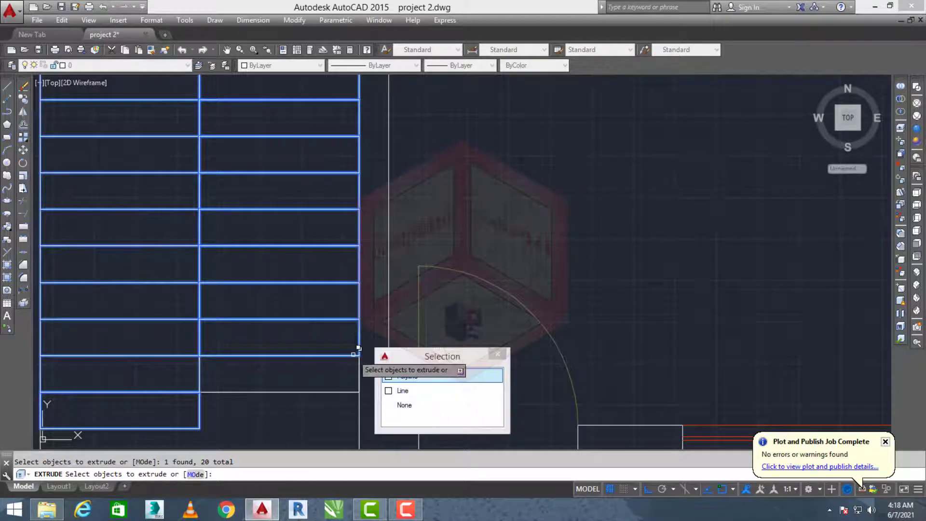
pyautogui.scroll(-2, 376, 318)
pyautogui.rightClick(440, 231)
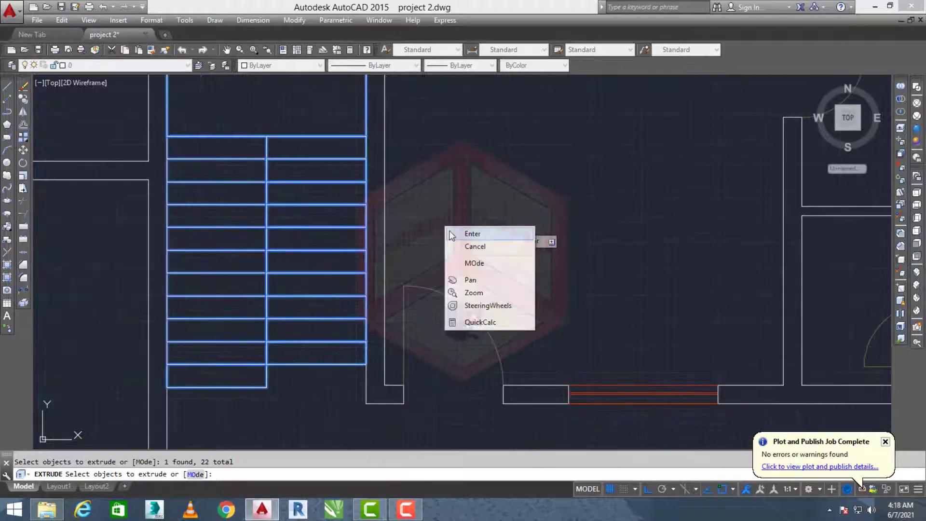
pyautogui.click(465, 234)
pyautogui.write('6')
pyautogui.press('Return')
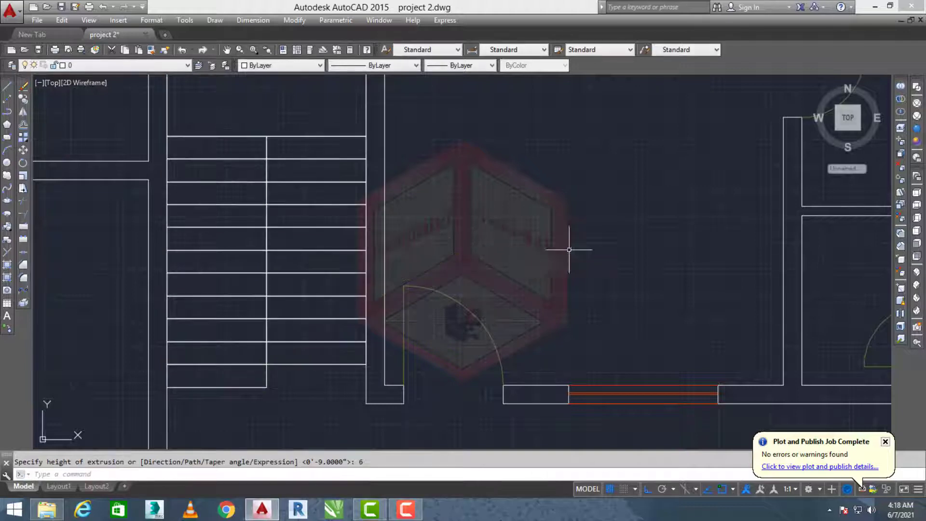
# Show the extruded stair treads close up in the SW Isometric view with the Realistic visual style
pyautogui.click(917, 272)
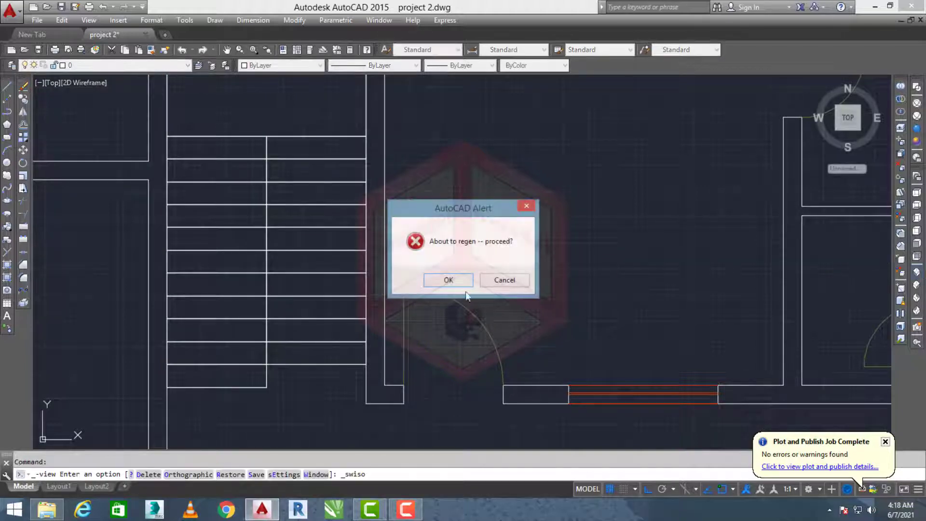
pyautogui.click(438, 278)
pyautogui.moveTo(437, 273); pyautogui.dragTo(466, 263, button='middle')
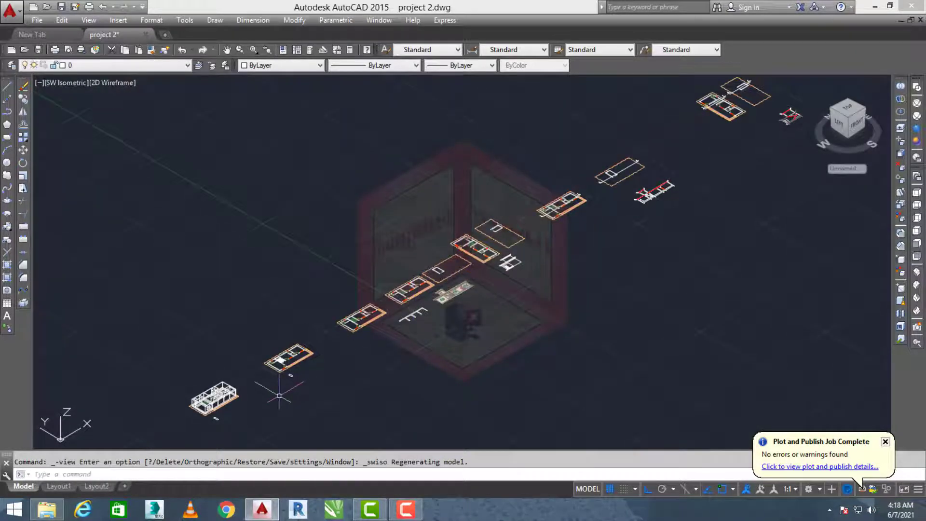
pyautogui.scroll(2, 279, 395)
pyautogui.scroll(3, 554, 250)
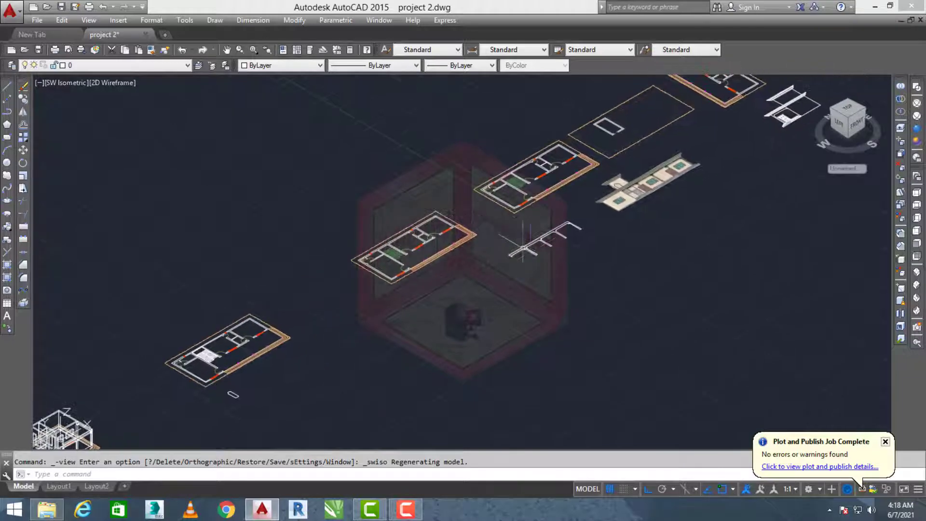
pyautogui.scroll(5, 209, 370)
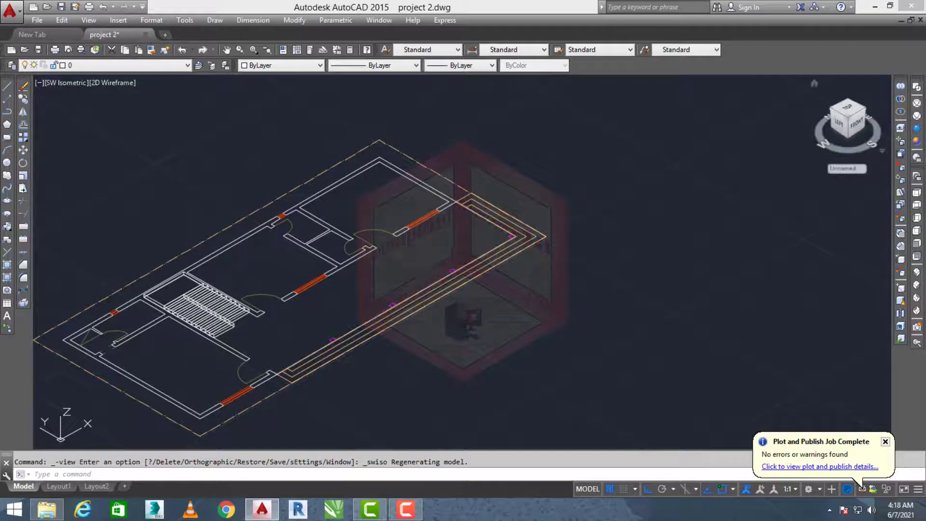
pyautogui.click(916, 130)
pyautogui.scroll(5, 460, 250)
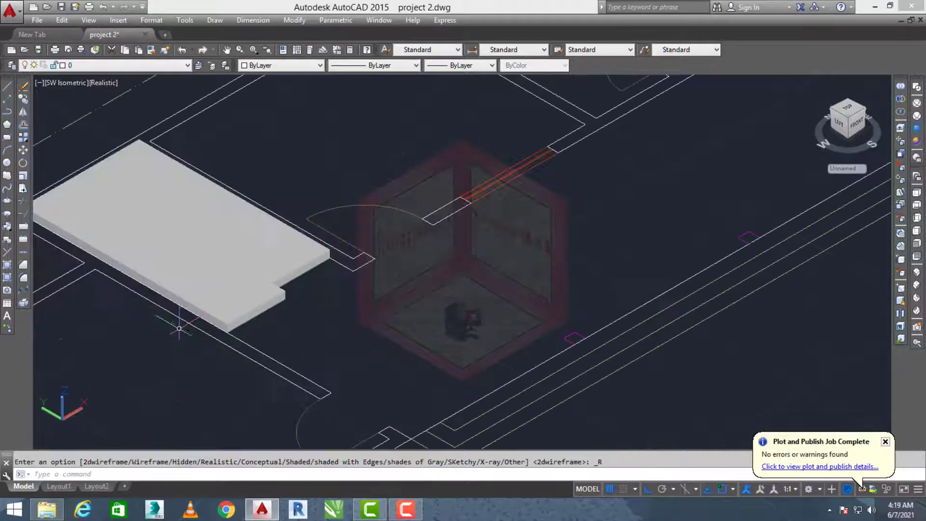
pyautogui.scroll(2, 456, 254)
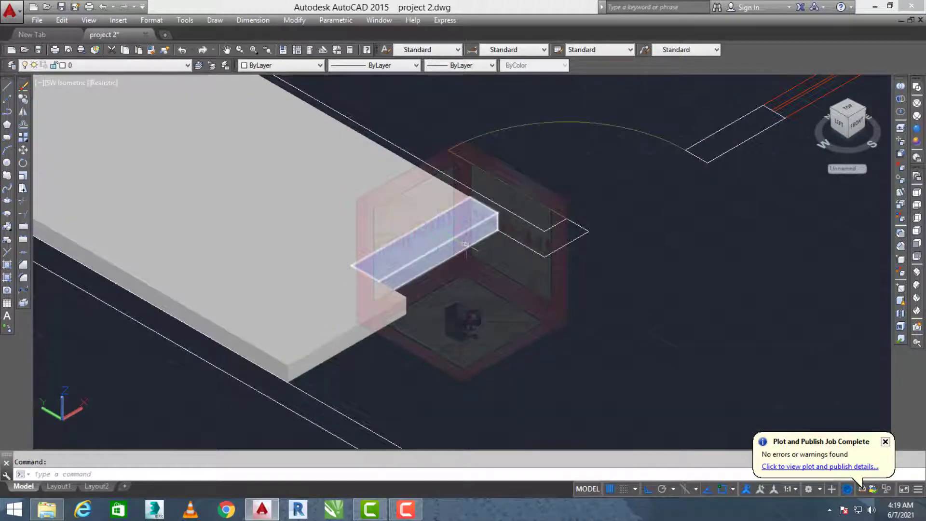
pyautogui.moveTo(447, 249); pyautogui.dragTo(445, 274, button='middle')
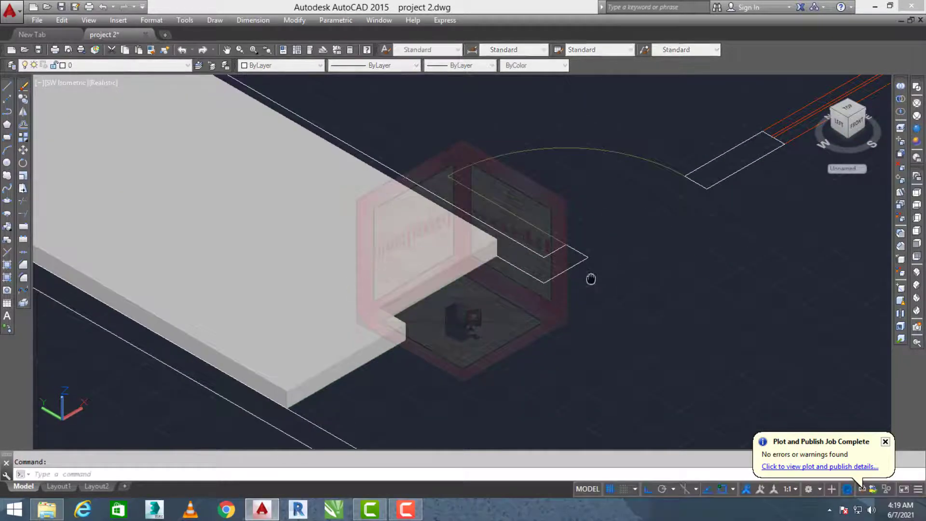
# Show the extruded stair treads and landing close up in the SE Isometric view
pyautogui.moveTo(590, 279); pyautogui.dragTo(562, 289, button='middle')
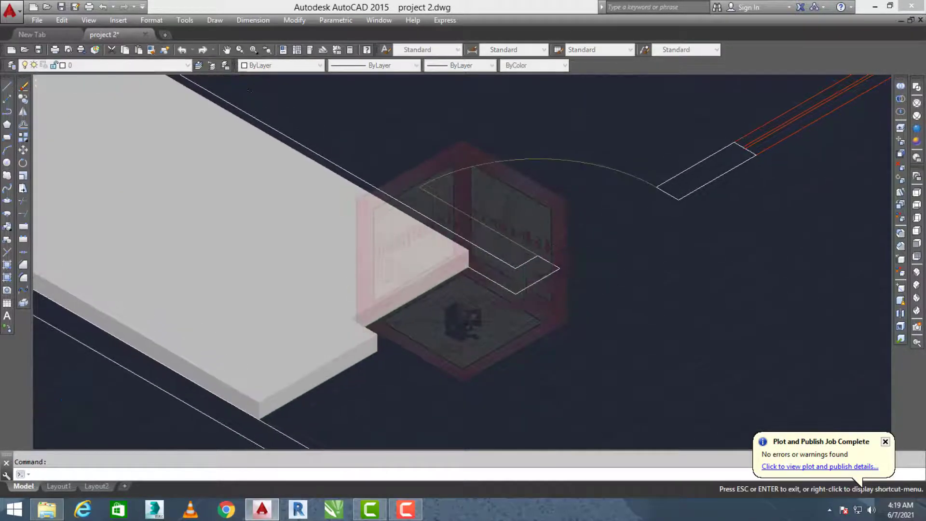
pyautogui.click(916, 286)
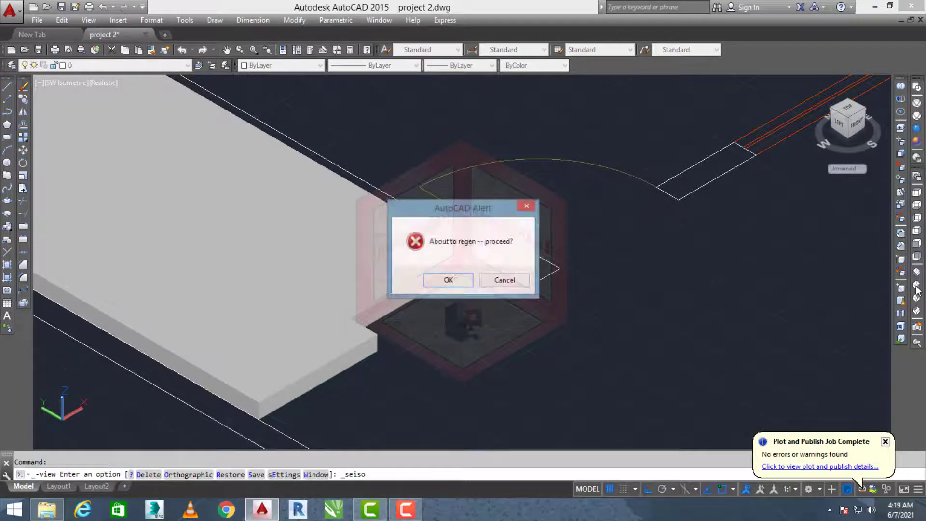
pyautogui.click(449, 281)
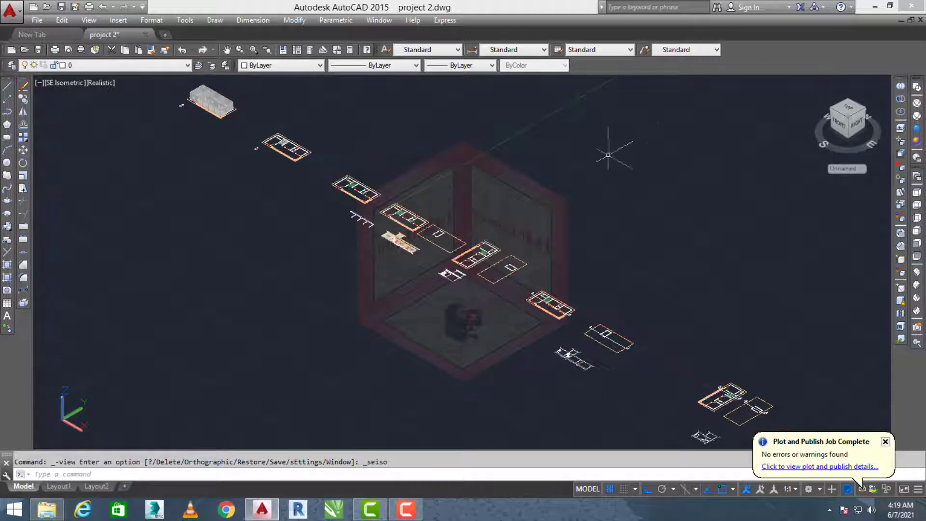
pyautogui.scroll(12, 281, 151)
pyautogui.moveTo(295, 133); pyautogui.dragTo(324, 225, button='middle')
pyautogui.scroll(4, 275, 198)
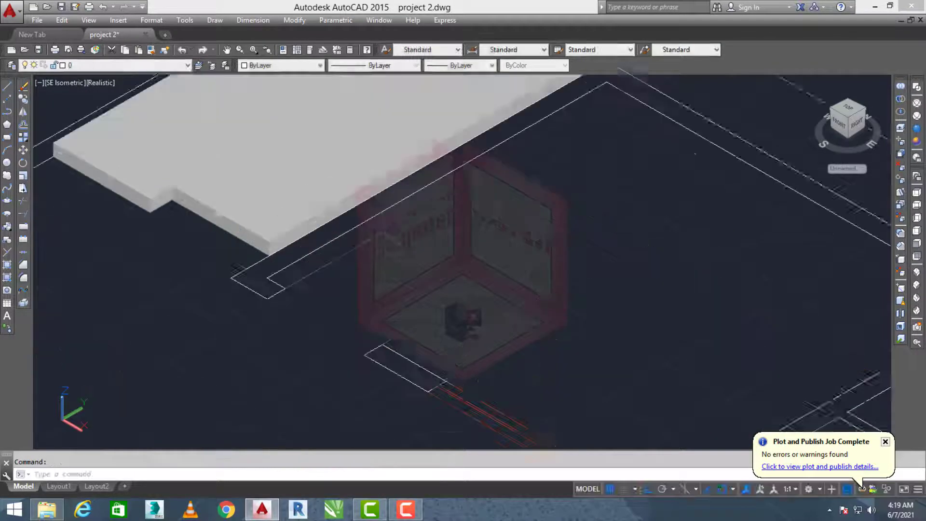
pyautogui.moveTo(279, 186); pyautogui.dragTo(277, 237, button='middle')
# Move the second tread of the right flight straight up so its lower corner meets the first tread's upper corner
pyautogui.write('m')
pyautogui.press('Return')
pyautogui.scroll(6, 264, 247)
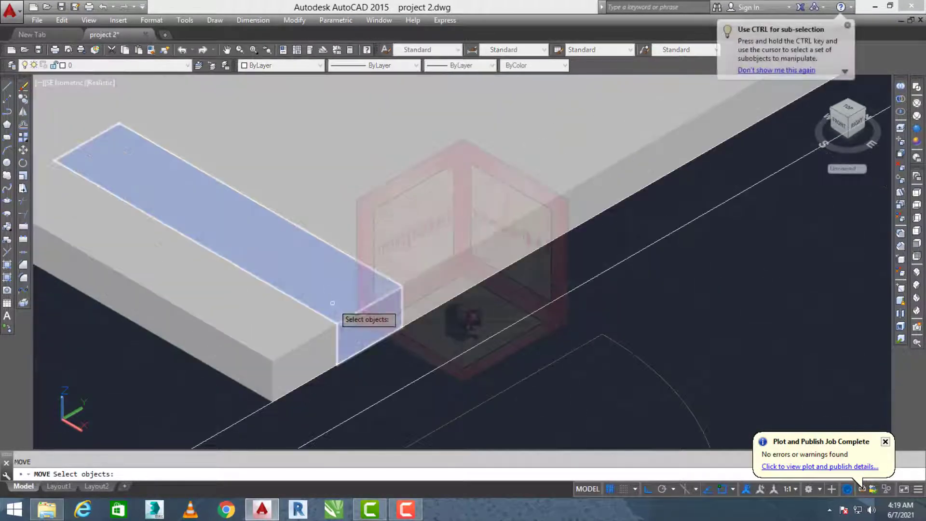
pyautogui.click(331, 304)
pyautogui.scroll(-5, 345, 270)
pyautogui.press('Return')
pyautogui.scroll(2, 349, 306)
pyautogui.scroll(3, 350, 305)
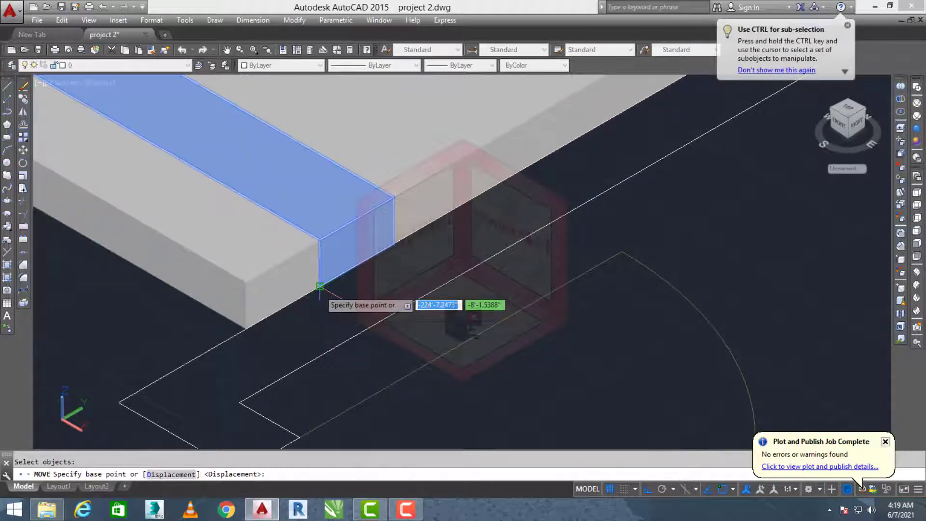
pyautogui.click(320, 286)
pyautogui.click(394, 243)
# Move the right flight's third tread up 1'-0" by its lower corner to the top of the second tread
pyautogui.press('Return')
pyautogui.click(400, 233)
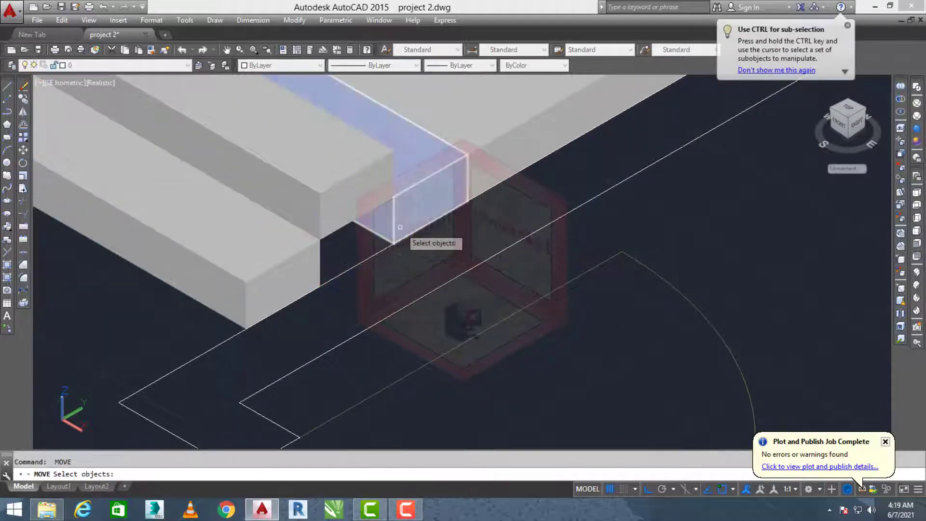
pyautogui.press('Return')
pyautogui.click(393, 244)
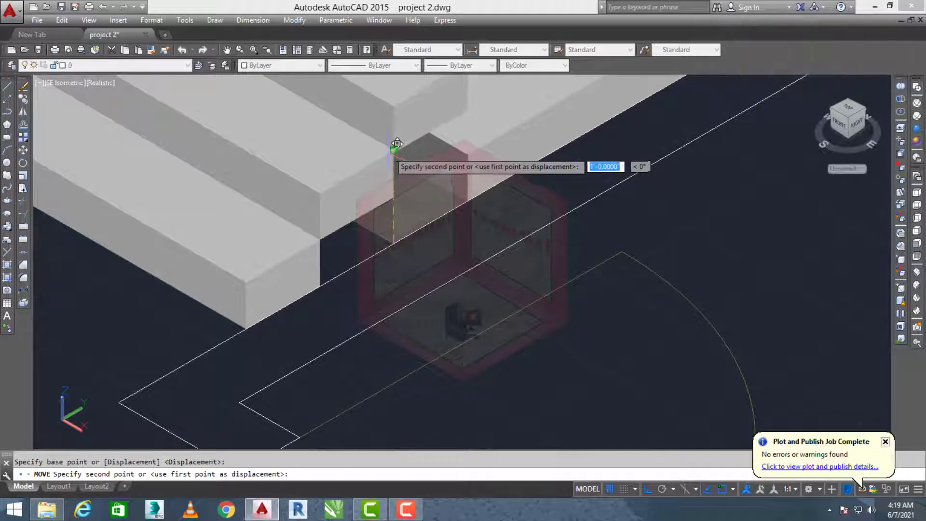
pyautogui.click(393, 145)
pyautogui.scroll(-2, 411, 147)
pyautogui.scroll(3, 412, 144)
# Move the right flight's fourth tread up 1'-6" by its lower corner to the top of the third tread
pyautogui.press('Return')
pyautogui.click(451, 203)
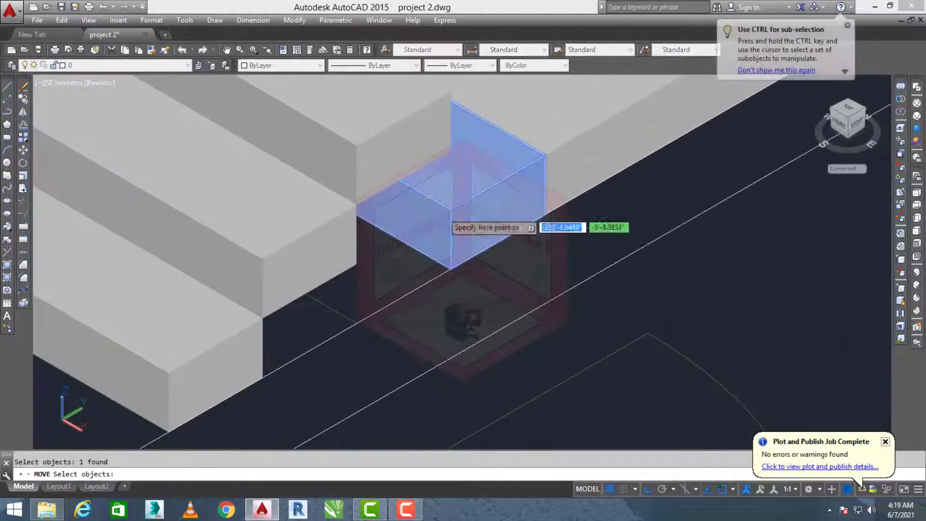
pyautogui.press('Return')
pyautogui.click(454, 251)
pyautogui.scroll(4, 454, 188)
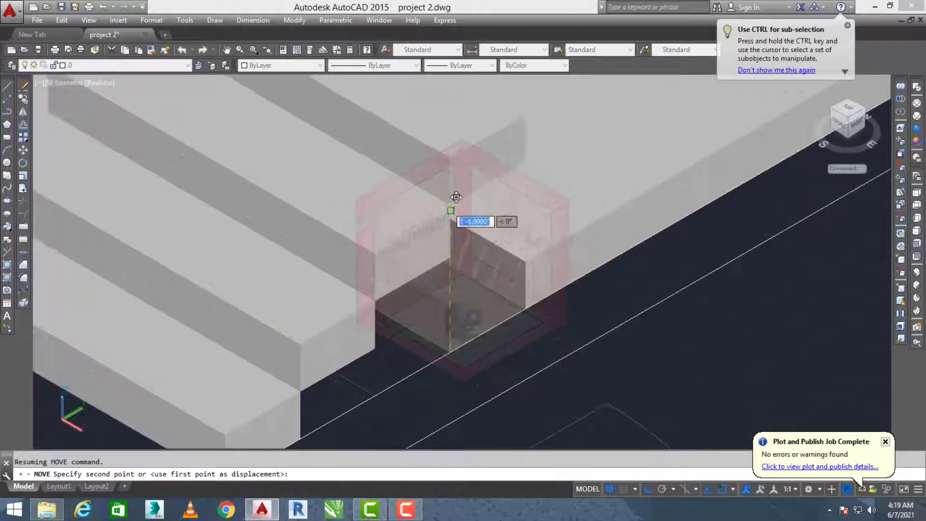
pyautogui.click(450, 210)
pyautogui.scroll(-4, 444, 207)
# Raise the right flight's fifth tread from its lower corner to the top level of the fourth tread
pyautogui.press('Return')
pyautogui.scroll(2, 482, 243)
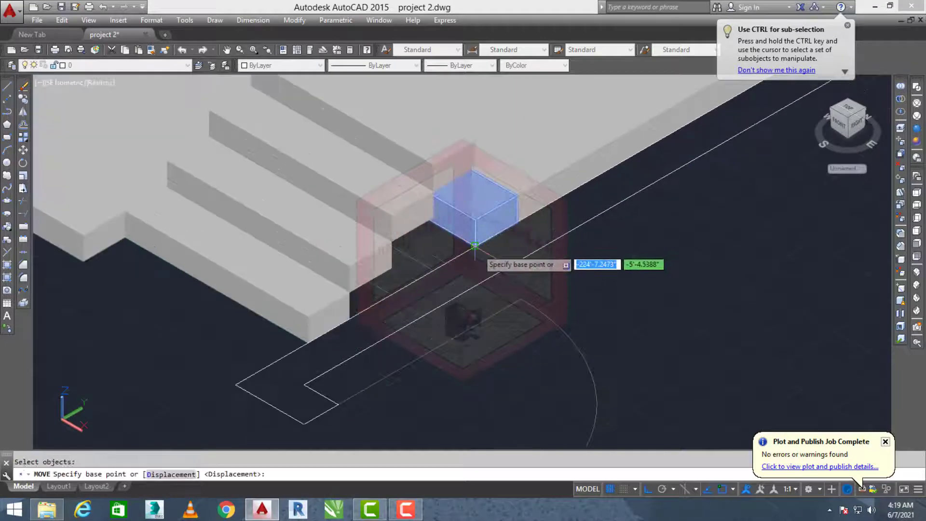
pyautogui.click(477, 238)
pyautogui.scroll(-2, 490, 183)
# Raise the right flight's sixth tread from its lower corner to the top level of the fifth tread
pyautogui.press('Return')
pyautogui.scroll(2, 494, 219)
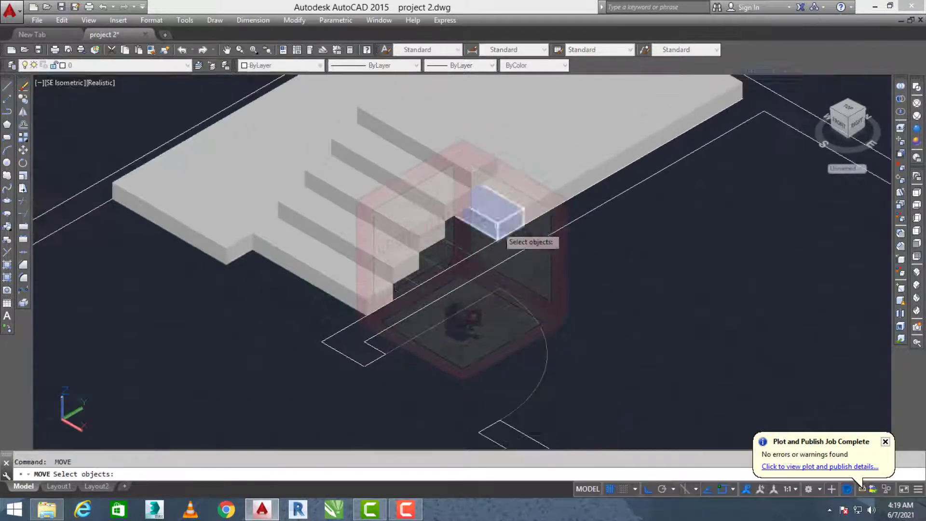
pyautogui.click(494, 211)
pyautogui.press('Return')
pyautogui.scroll(1, 494, 249)
pyautogui.click(498, 247)
pyautogui.scroll(-2, 496, 223)
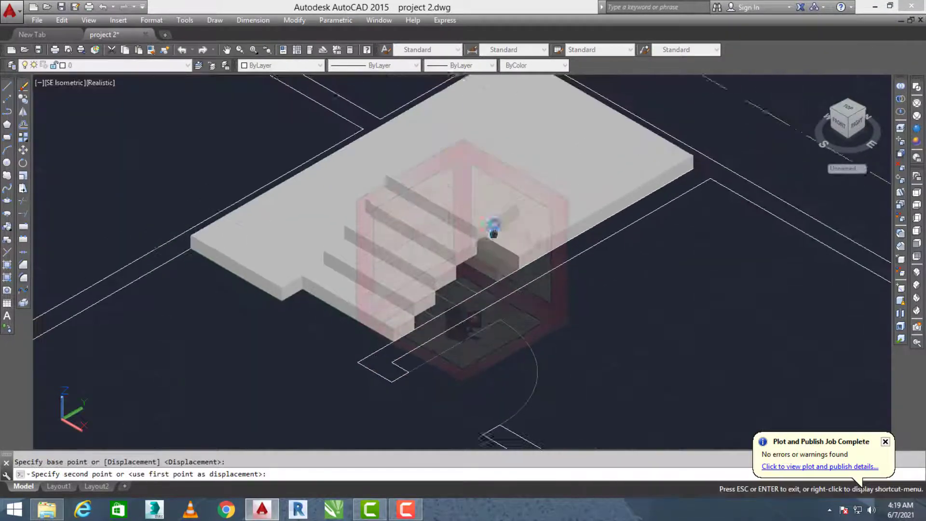
pyautogui.scroll(3, 521, 203)
pyautogui.click(491, 241)
pyautogui.scroll(-2, 484, 233)
# Raise the right flight's seventh tread from its lower corner to the top level of the sixth tread
pyautogui.press('Return')
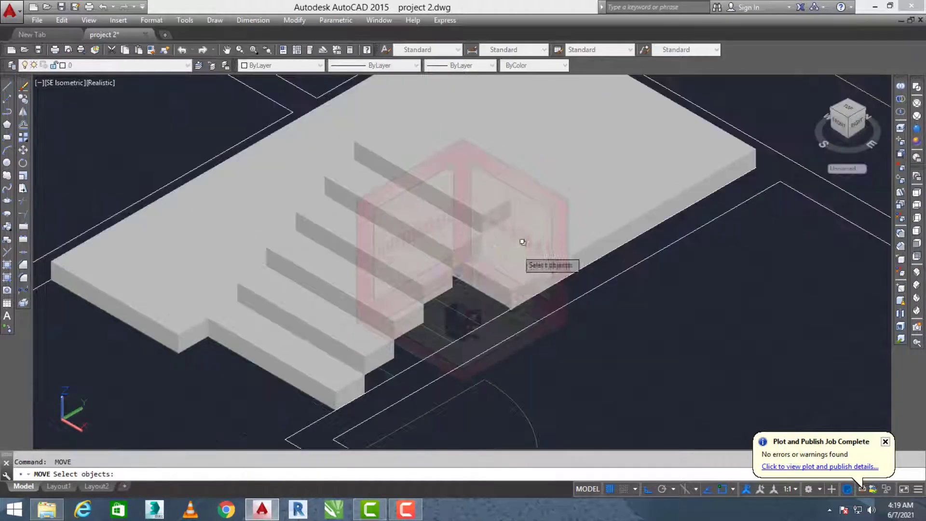
pyautogui.click(503, 261)
pyautogui.press('Return')
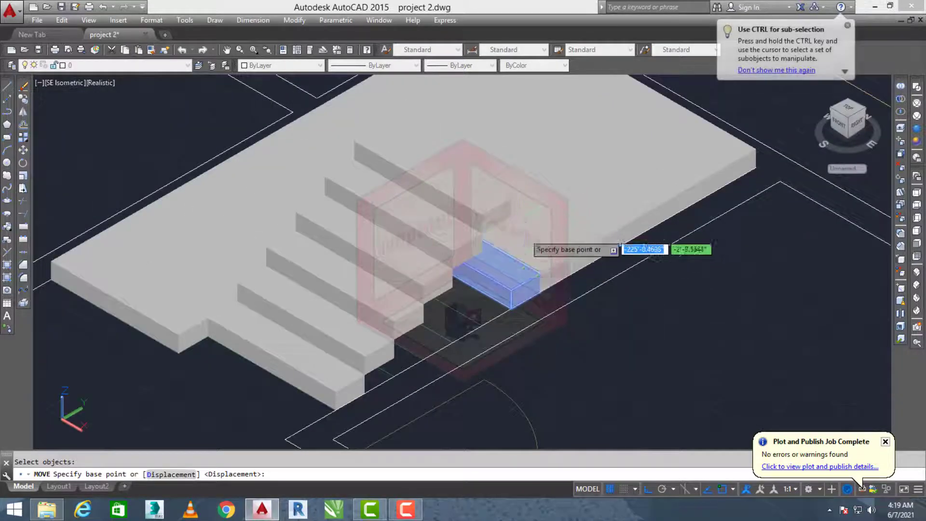
pyautogui.click(510, 309)
pyautogui.scroll(3, 506, 203)
pyautogui.click(510, 189)
pyautogui.scroll(-2, 509, 189)
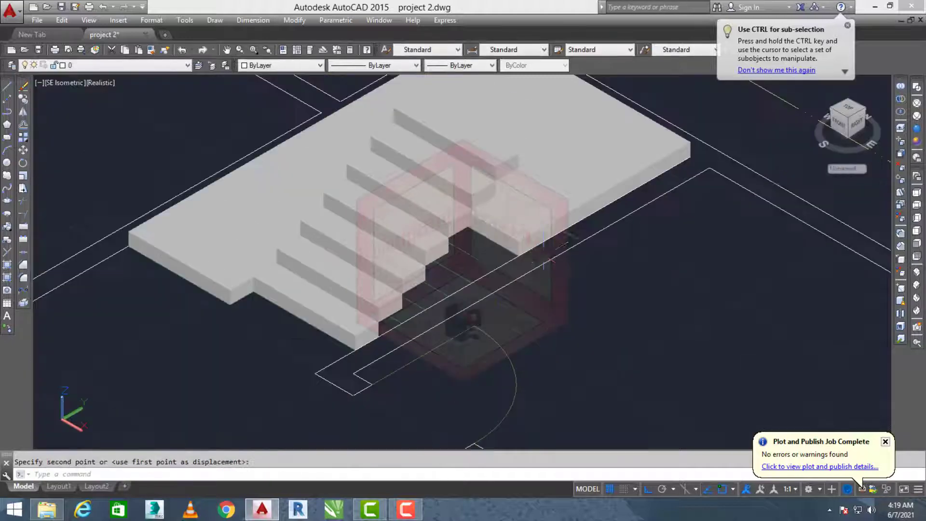
# Raise the right flight's eighth tread from its lower corner to the top level of the seventh tread
pyautogui.press('Return')
pyautogui.scroll(3, 517, 240)
pyautogui.scroll(2, 518, 261)
pyautogui.click(506, 253)
pyautogui.scroll(-4, 505, 243)
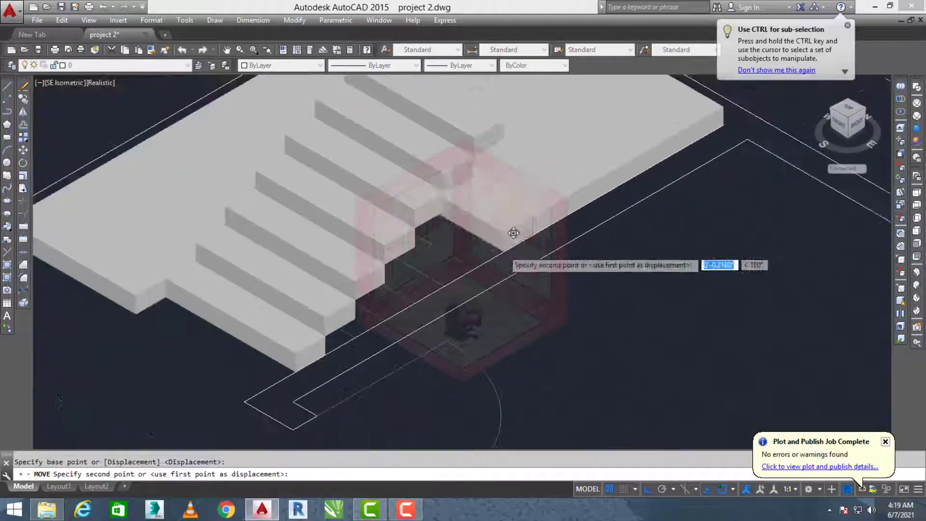
pyautogui.scroll(4, 506, 193)
pyautogui.click(505, 155)
pyautogui.scroll(-3, 509, 169)
# Raise the right flight's ninth tread from its lower corner to the top level of the eighth tread
pyautogui.press('Return')
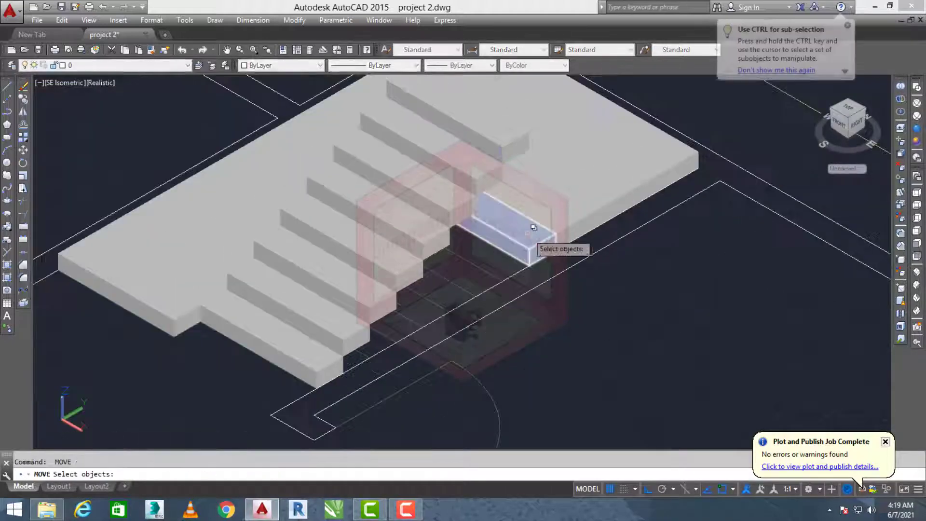
pyautogui.scroll(4, 529, 229)
pyautogui.click(525, 235)
pyautogui.press('Return')
pyautogui.click(530, 299)
pyautogui.scroll(-3, 530, 299)
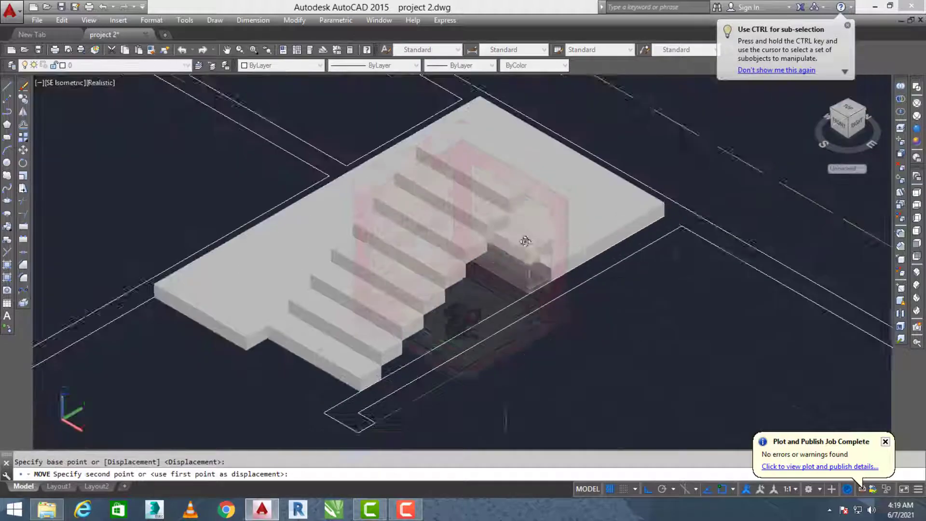
pyautogui.scroll(4, 531, 207)
pyautogui.scroll(-5, 530, 202)
pyautogui.press('Escape')
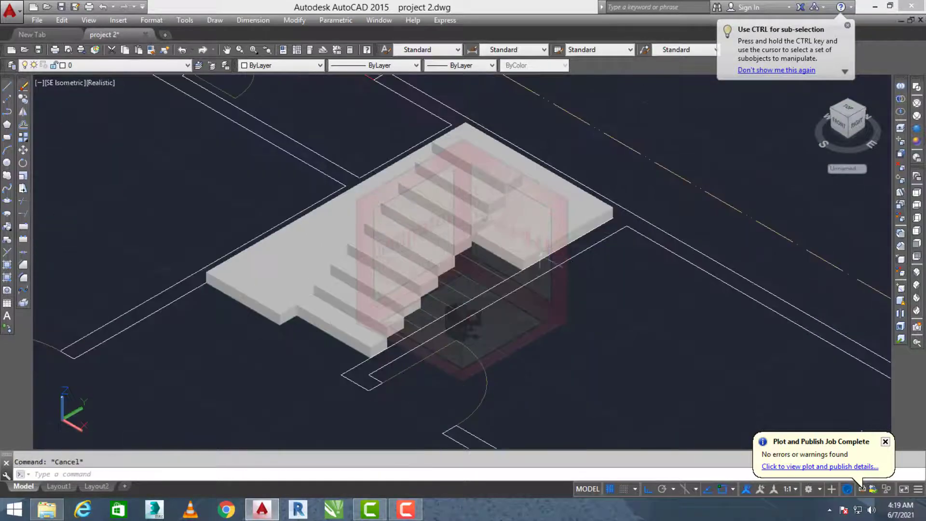
# Move the right flight's last tread before the landing up 4'-6" to the top of the ninth tread
pyautogui.scroll(4, 521, 241)
pyautogui.press('Return')
pyautogui.click(515, 255)
pyautogui.press('Return')
pyautogui.scroll(2, 524, 281)
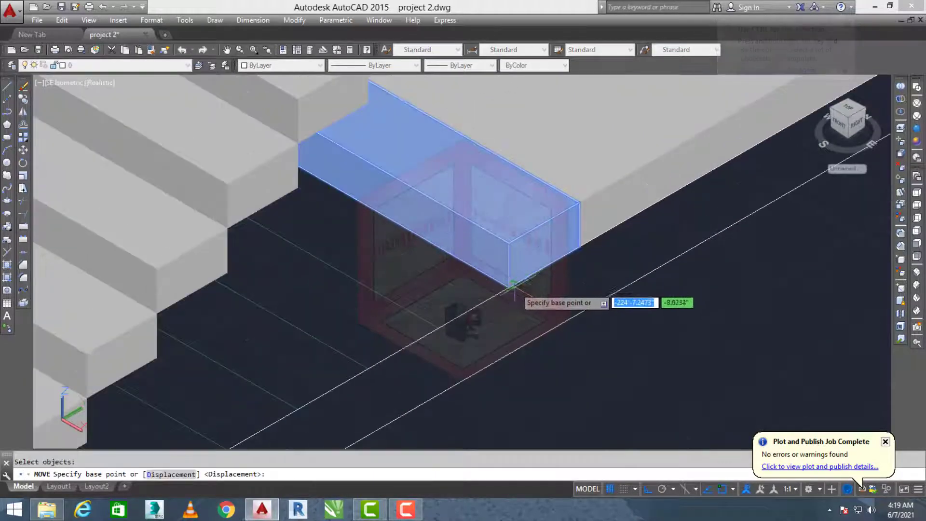
pyautogui.click(523, 282)
pyautogui.scroll(-3, 516, 280)
pyautogui.scroll(3, 509, 224)
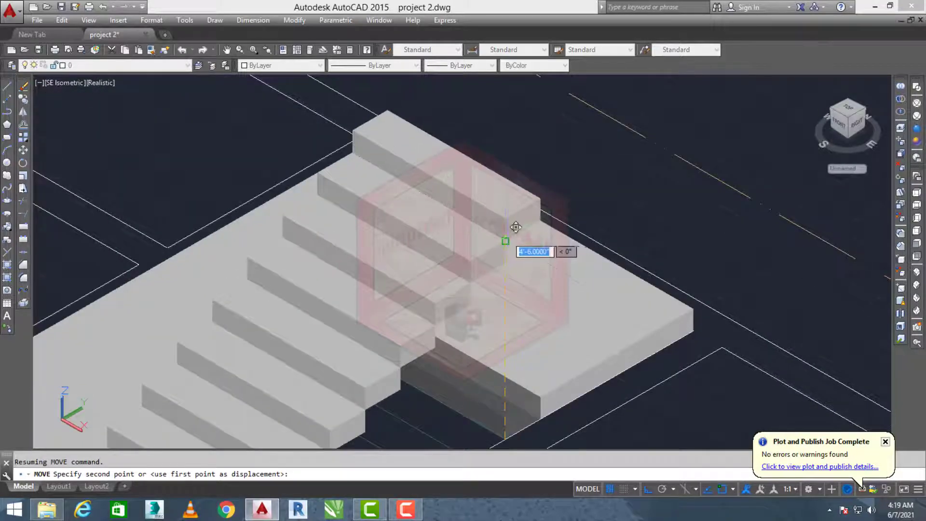
pyautogui.scroll(-4, 514, 232)
pyautogui.press('Escape')
# Move the landing slab straight up from its lower corner to the top level of the right flight's last tread
pyautogui.press('Return')
pyautogui.click(527, 288)
pyautogui.press('Return')
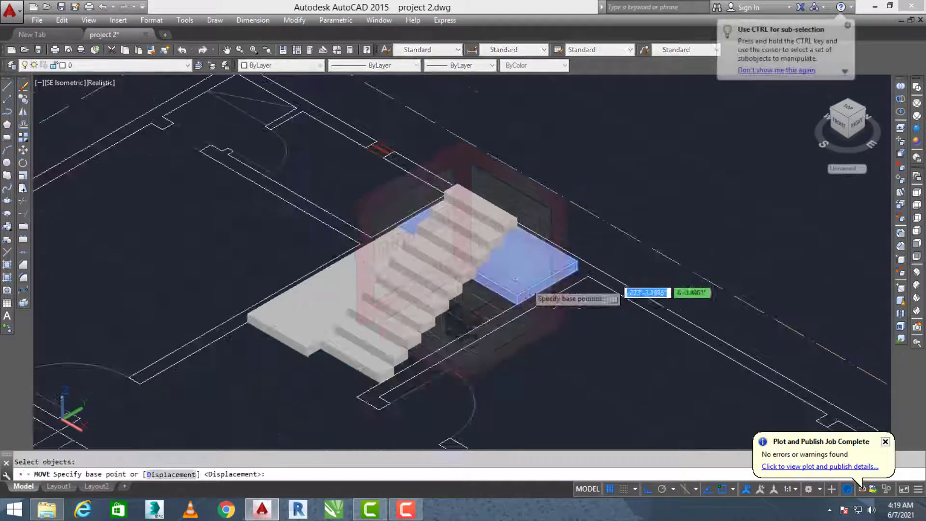
pyautogui.scroll(4, 519, 303)
pyautogui.click(518, 305)
pyautogui.scroll(-3, 518, 305)
pyautogui.scroll(3, 531, 255)
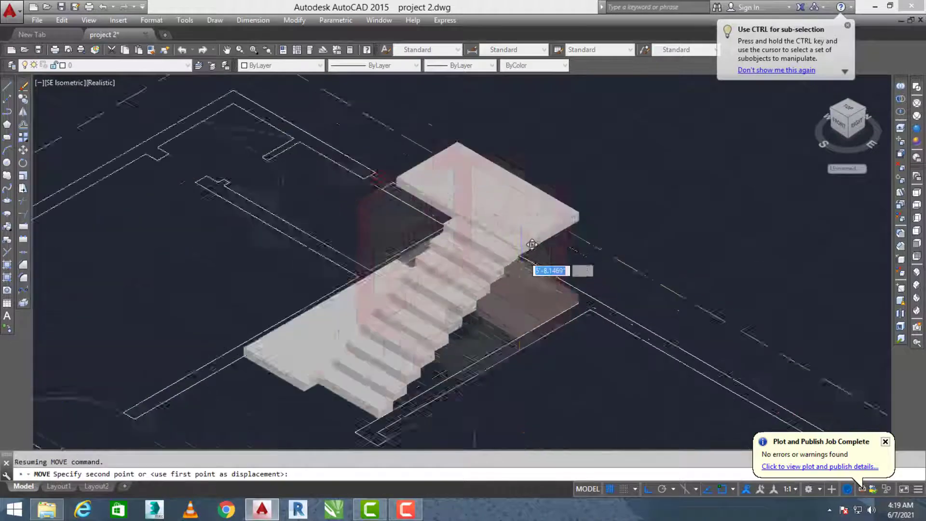
pyautogui.click(513, 245)
pyautogui.scroll(-3, 513, 245)
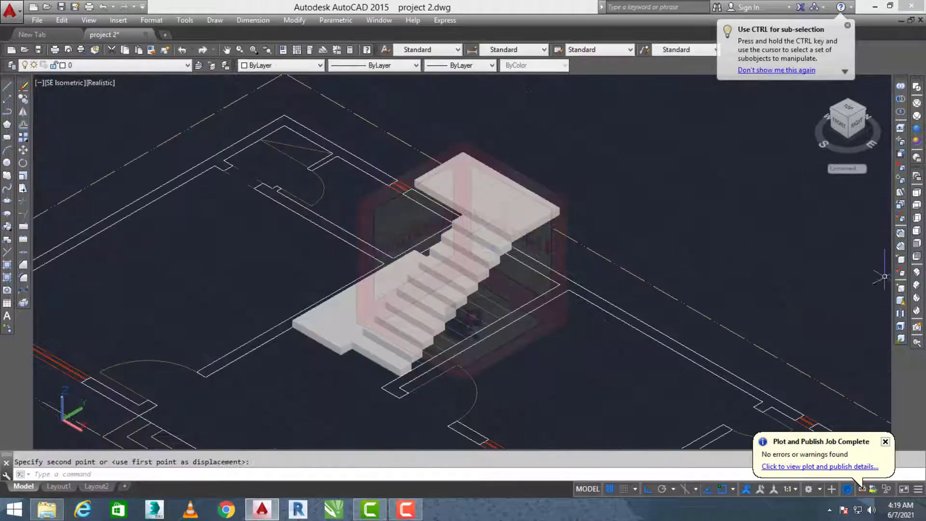
# Show the staircase in the SW Isometric view with the unraised left flight close up
pyautogui.click(915, 280)
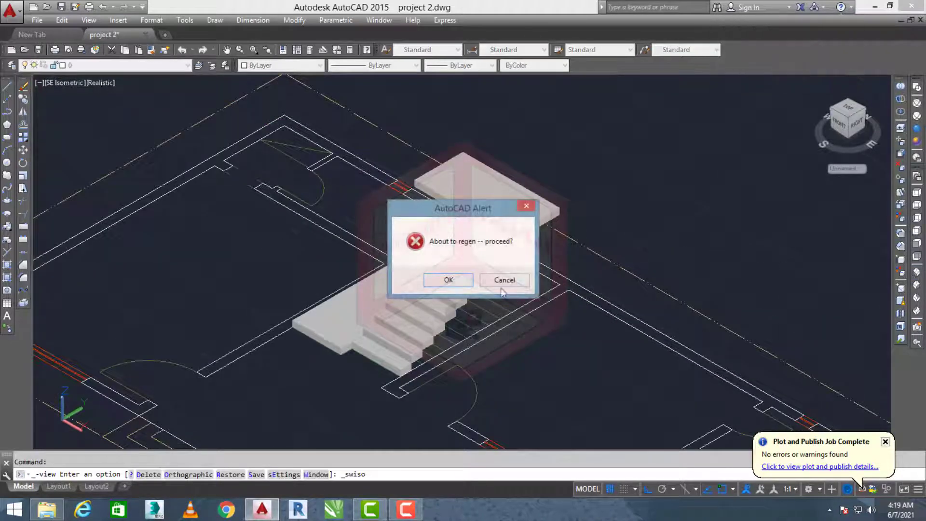
pyautogui.click(448, 280)
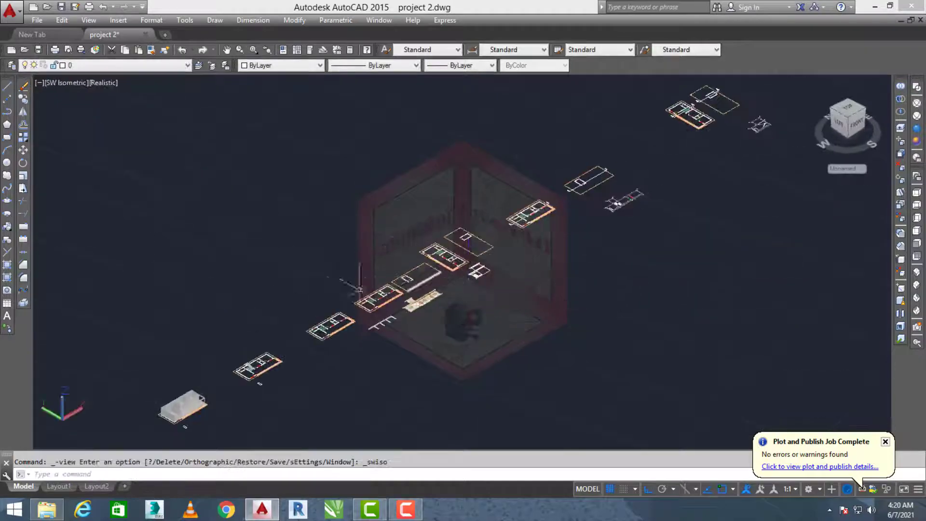
pyautogui.keyDown('shift'); pyautogui.moveTo(407, 311); pyautogui.dragTo(481, 195, button='middle'); pyautogui.keyUp('shift')
pyautogui.press('Escape')
pyautogui.scroll(8, 290, 310)
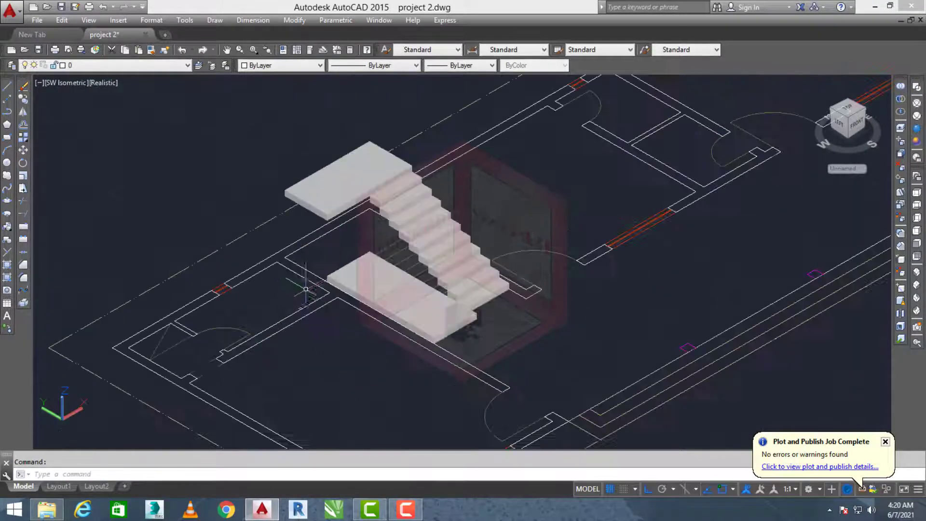
# Move the left flight's tread next to the landing straight up so its lower corner sits on the landing's top
pyautogui.press('Return')
pyautogui.scroll(3, 309, 309)
pyautogui.click(331, 271)
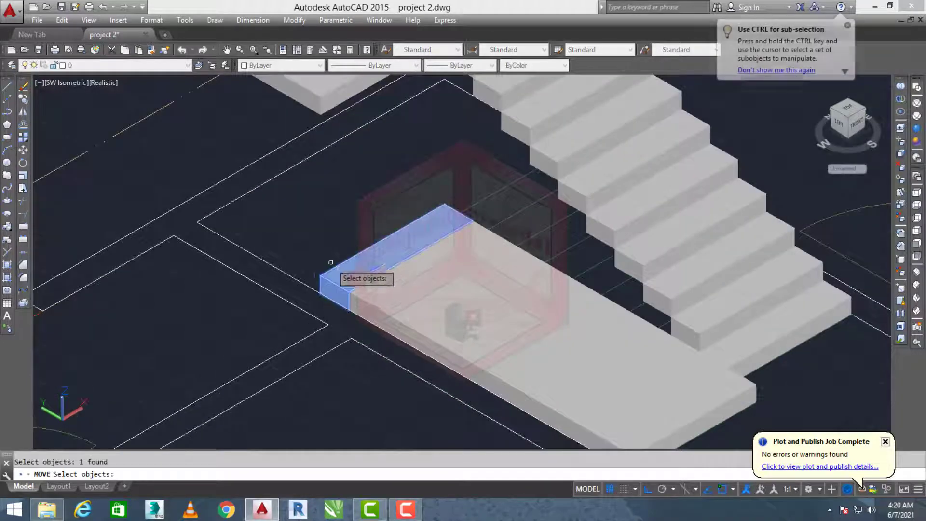
pyautogui.press('Return')
pyautogui.scroll(3, 314, 299)
pyautogui.click(323, 289)
pyautogui.scroll(-4, 331, 270)
pyautogui.scroll(6, 331, 183)
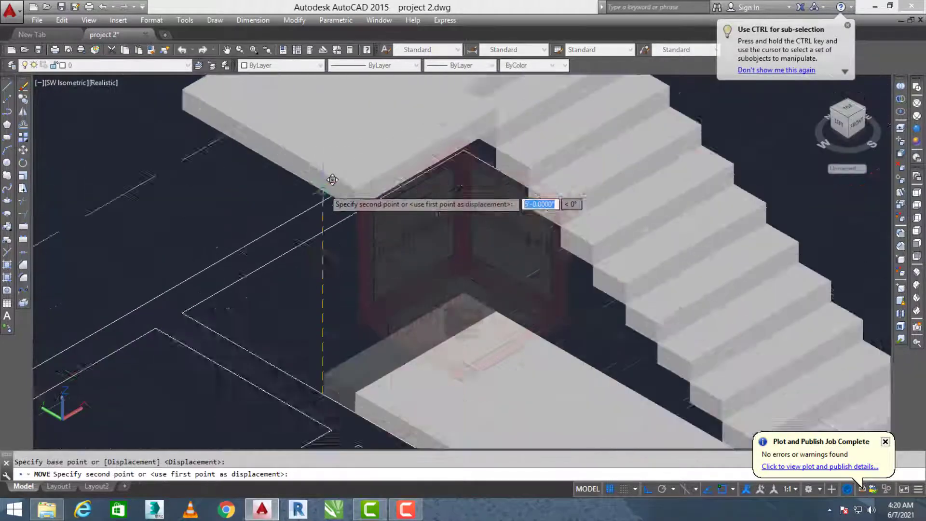
pyautogui.click(310, 161)
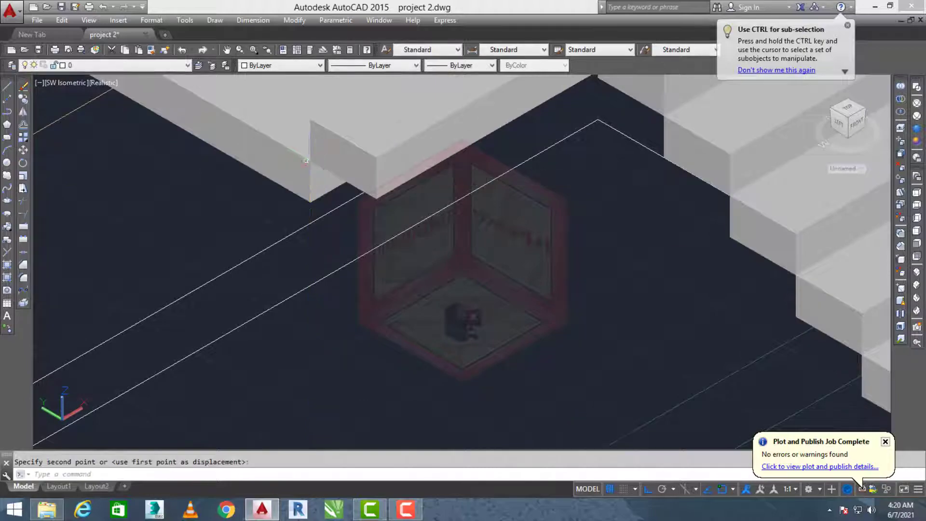
pyautogui.press('Escape')
# Move the left flight's second tread from the landing up by its lower corner to the top of the first raised one
pyautogui.scroll(-5, 299, 144)
pyautogui.press('Return')
pyautogui.scroll(2, 359, 316)
pyautogui.scroll(-3, 351, 312)
pyautogui.click(328, 270)
pyautogui.press('Return')
pyautogui.scroll(3, 323, 306)
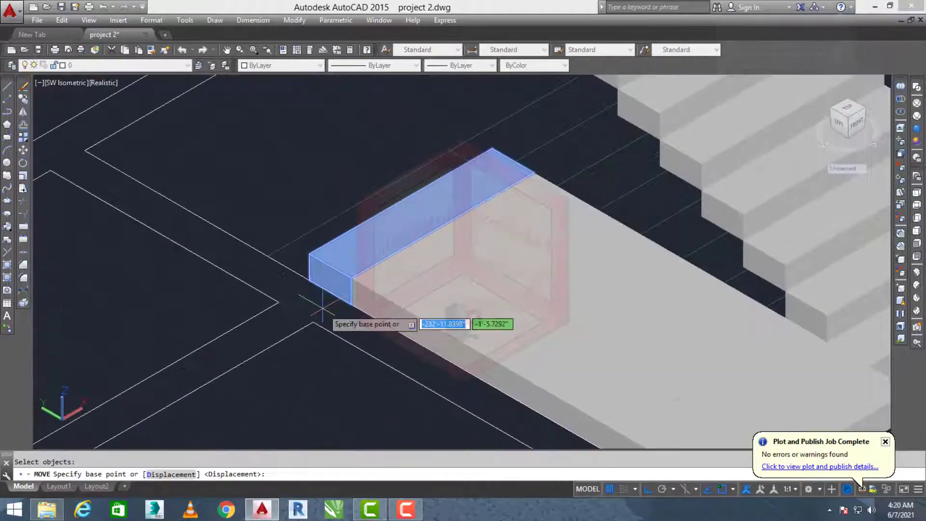
pyautogui.click(308, 280)
pyautogui.scroll(-3, 324, 269)
pyautogui.scroll(4, 335, 237)
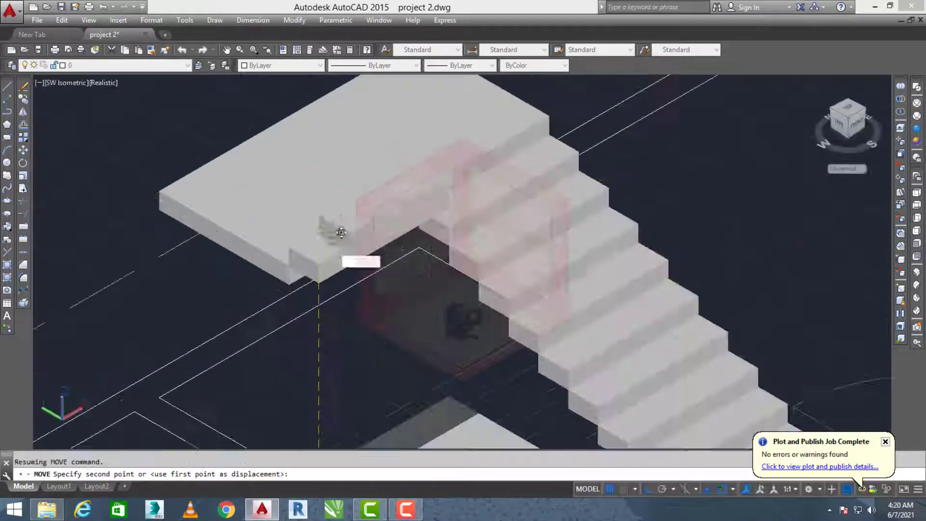
pyautogui.click(312, 269)
pyautogui.scroll(-4, 311, 255)
# Move the left flight's third tread from the landing straight up by its lower corner to the top of the second raised tread
pyautogui.press('Return')
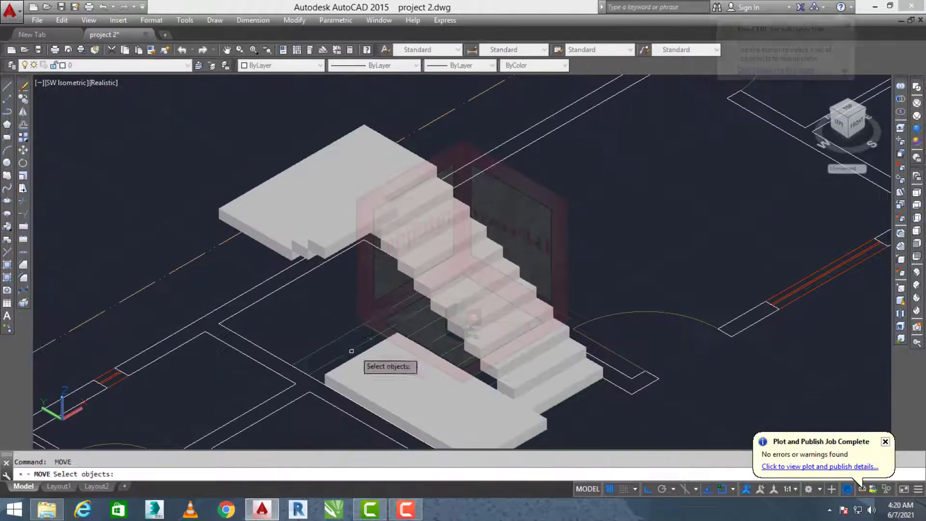
pyautogui.scroll(2, 353, 350)
pyautogui.click(360, 373)
pyautogui.scroll(-2, 346, 305)
pyautogui.press('Return')
pyautogui.scroll(3, 304, 357)
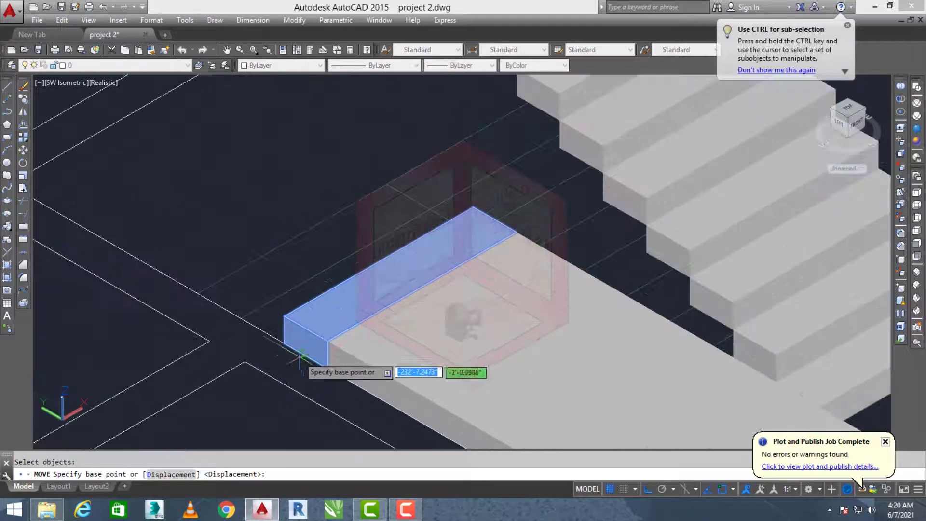
pyautogui.click(284, 343)
pyautogui.scroll(-3, 289, 299)
pyautogui.scroll(4, 331, 265)
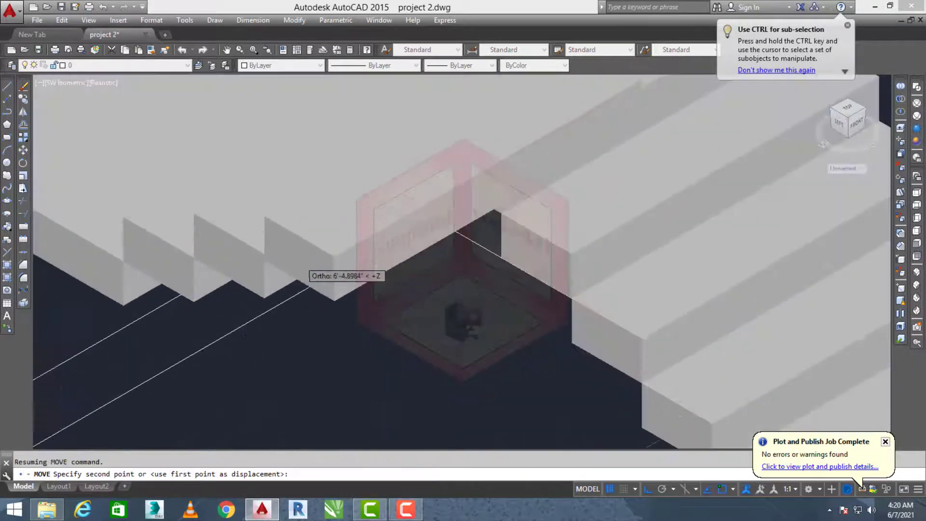
pyautogui.click(231, 242)
pyautogui.scroll(-4, 232, 242)
# Move the left flight's fourth tread from the landing straight up by its lower corner onto the top level of the third
pyautogui.press('Return')
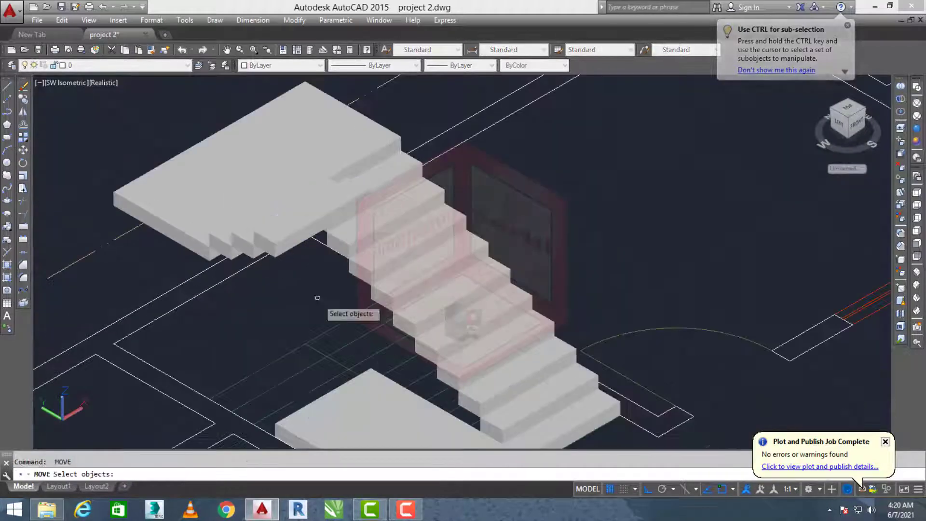
pyautogui.scroll(3, 297, 413)
pyautogui.click(297, 413)
pyautogui.scroll(-3, 298, 410)
pyautogui.press('Return')
pyautogui.scroll(4, 283, 381)
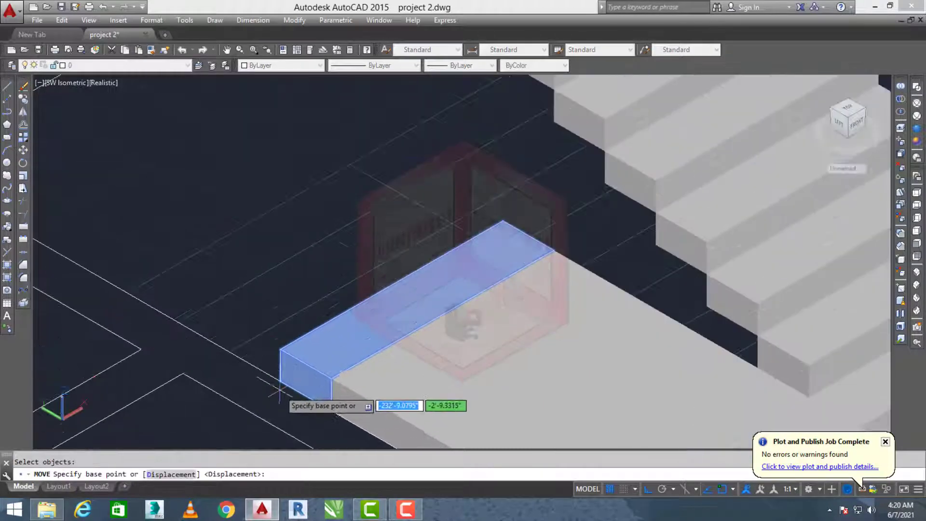
pyautogui.scroll(5, 305, 323)
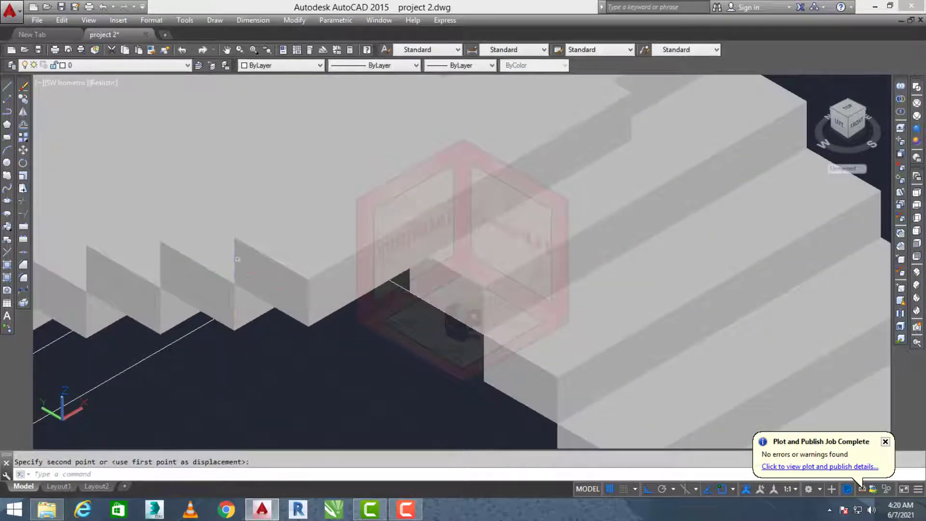
# Move the left flight's fifth tread from the landing straight up 7'-6" so its lower corner meets the fourth tread's top
pyautogui.scroll(-10, 270, 270)
pyautogui.scroll(4, 336, 316)
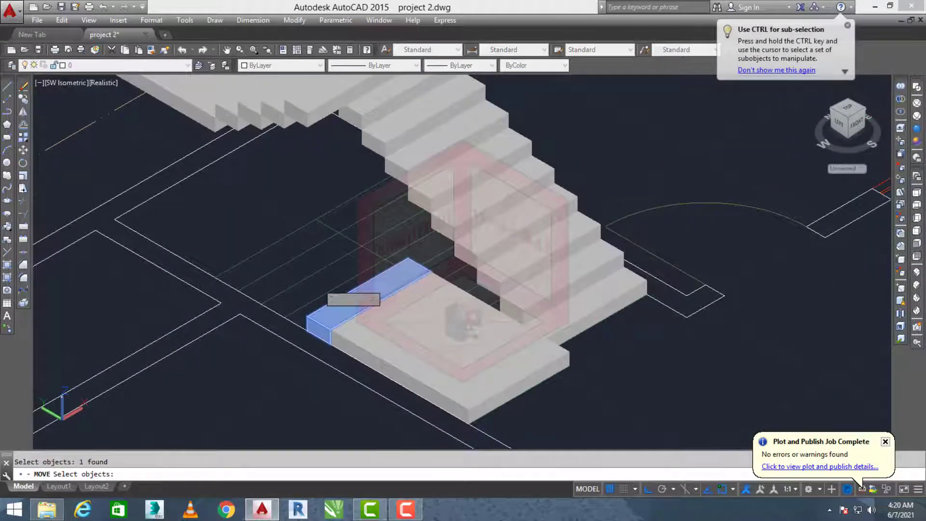
pyautogui.press('Return')
pyautogui.scroll(3, 305, 338)
pyautogui.click(302, 330)
pyautogui.scroll(-5, 302, 331)
pyautogui.moveTo(319, 288); pyautogui.dragTo(319, 343, button='middle')
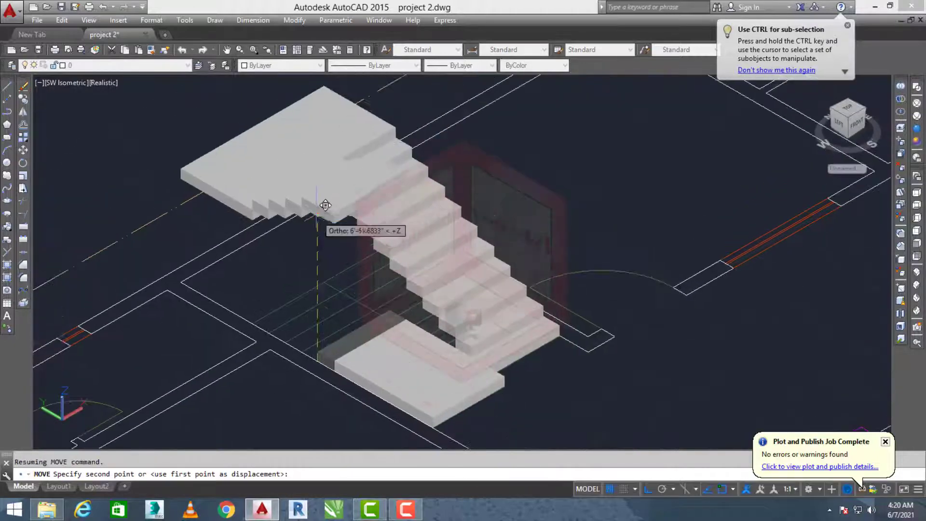
pyautogui.scroll(5, 316, 215)
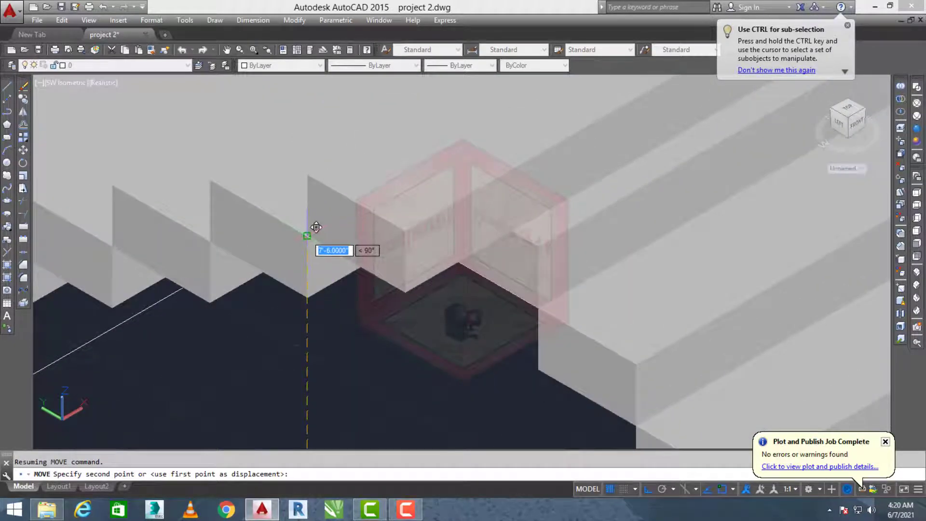
pyautogui.click(307, 236)
# Move the left flight's sixth tread from the landing straight up by its lower corner to the top of the fifth
pyautogui.scroll(-8, 337, 183)
pyautogui.press('Return')
pyautogui.scroll(4, 364, 241)
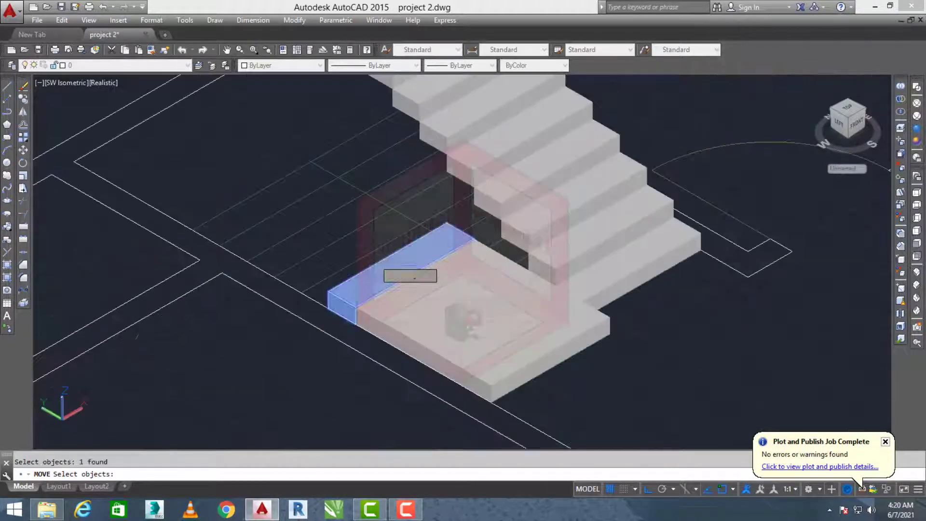
pyautogui.press('Return')
pyautogui.scroll(4, 360, 314)
pyautogui.click(293, 304)
pyautogui.scroll(-3, 300, 311)
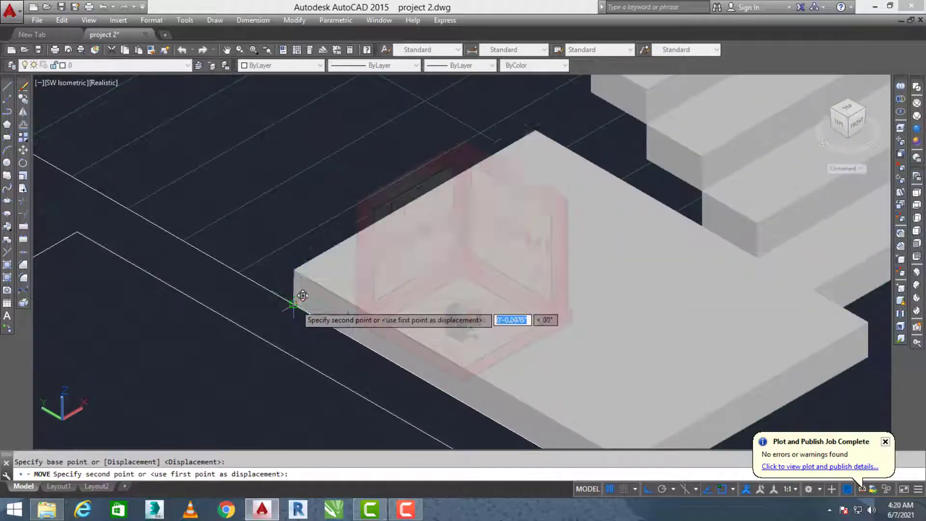
pyautogui.moveTo(300, 311); pyautogui.dragTo(322, 344, button='middle')
pyautogui.scroll(4, 309, 162)
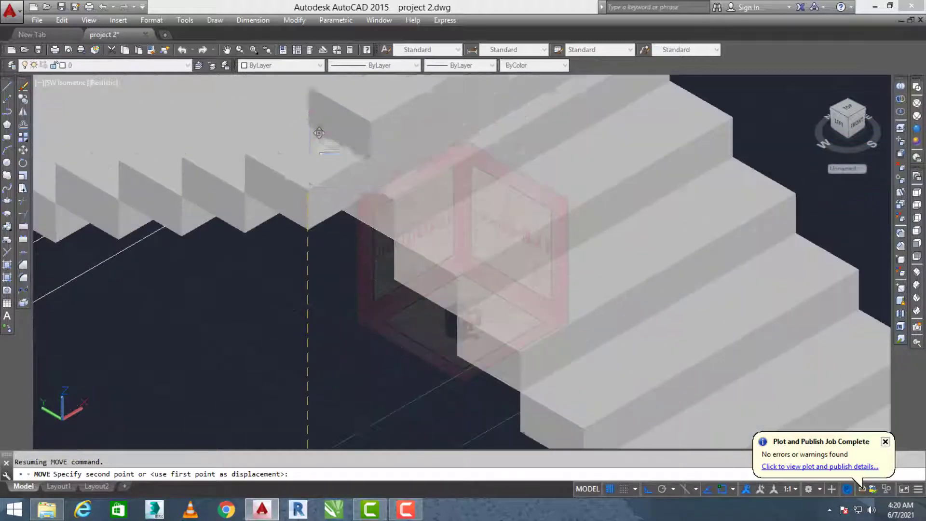
pyautogui.click(314, 165)
# Move the left flight's seventh tread from the landing straight up by its lower corner to the top of the sixth
pyautogui.scroll(-3, 314, 166)
pyautogui.press('Return')
pyautogui.scroll(-3, 376, 210)
pyautogui.scroll(4, 372, 207)
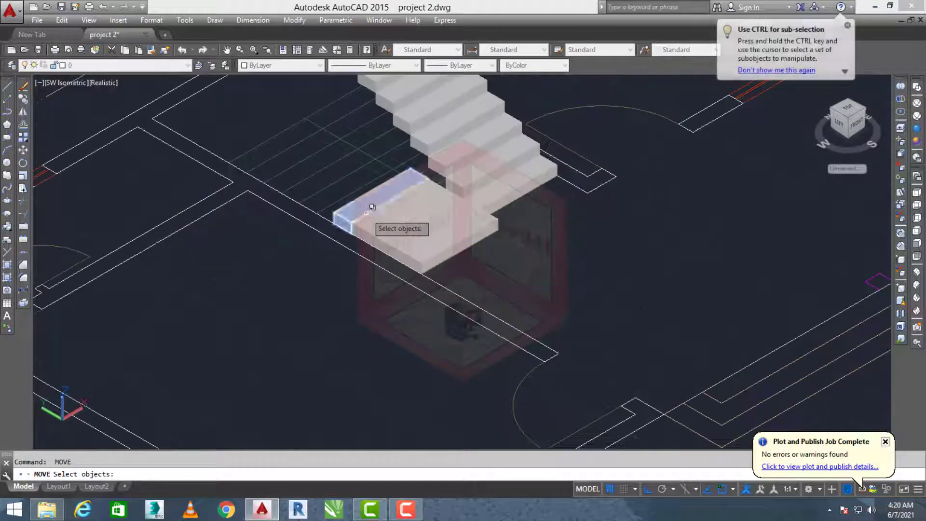
pyautogui.press('Return')
pyautogui.scroll(3, 337, 221)
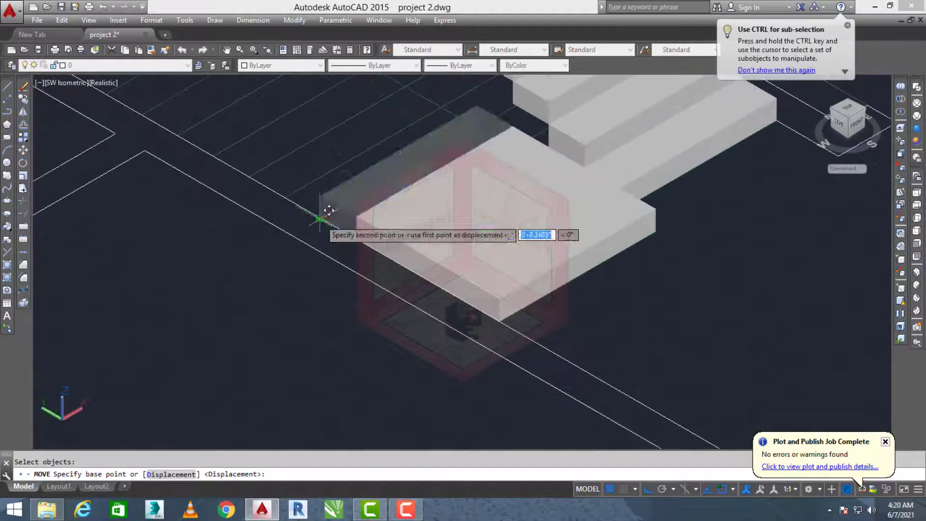
pyautogui.scroll(-3, 329, 210)
pyautogui.scroll(8, 357, 164)
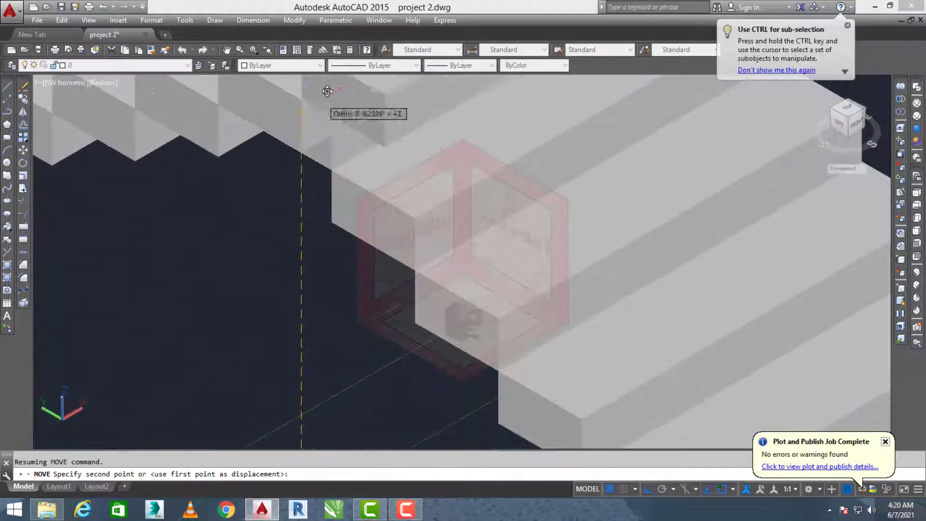
pyautogui.click(310, 92)
# Move the left flight's eighth tread from the landing straight up by its lower corner to the top of the seventh
pyautogui.press('Return')
pyautogui.scroll(-5, 415, 202)
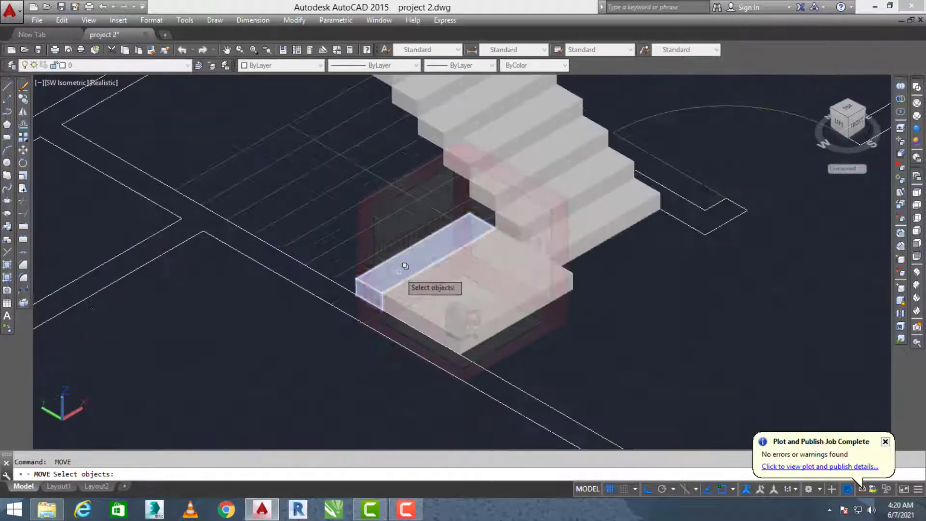
pyautogui.scroll(3, 357, 295)
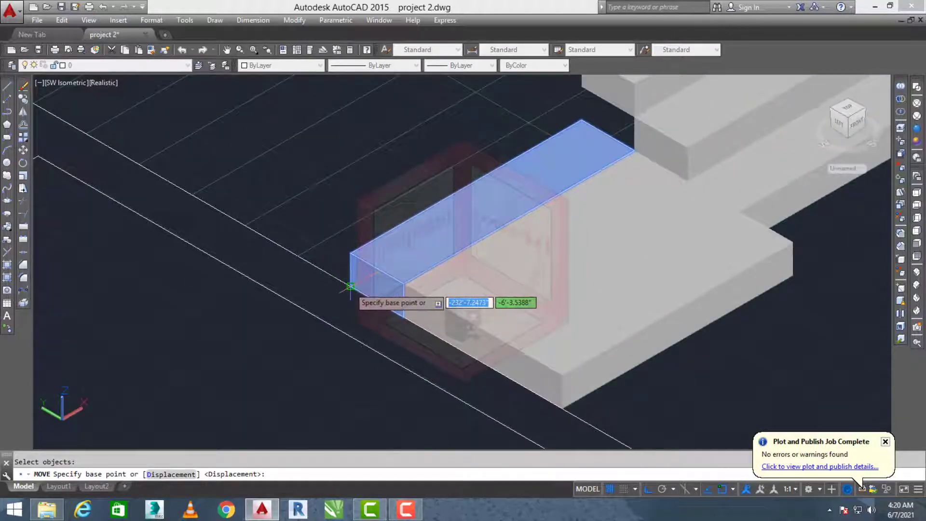
pyautogui.click(350, 286)
pyautogui.scroll(-4, 350, 287)
pyautogui.scroll(8, 393, 289)
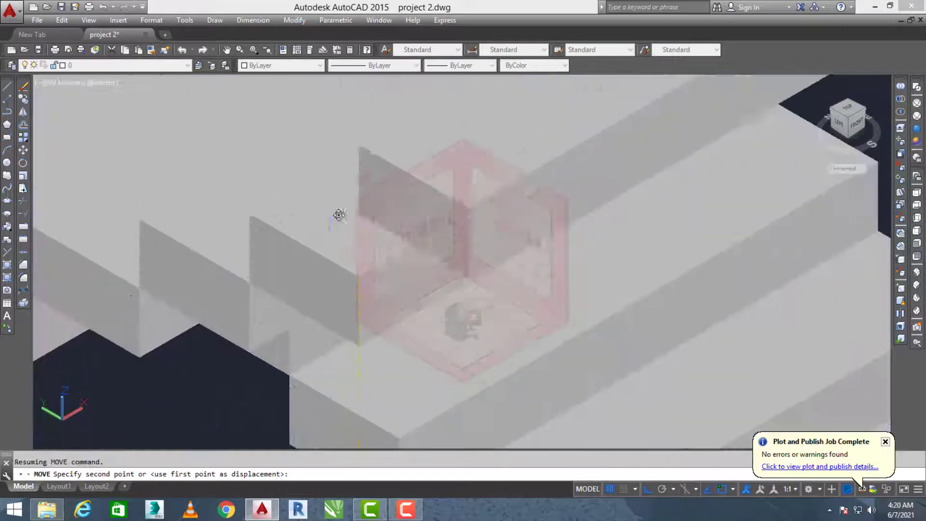
pyautogui.click(360, 265)
# Move the left flight's ninth tread from the landing straight up 9'-6" so its lower corner meets the eighth tread's top
pyautogui.press('Return')
pyautogui.scroll(-7, 375, 203)
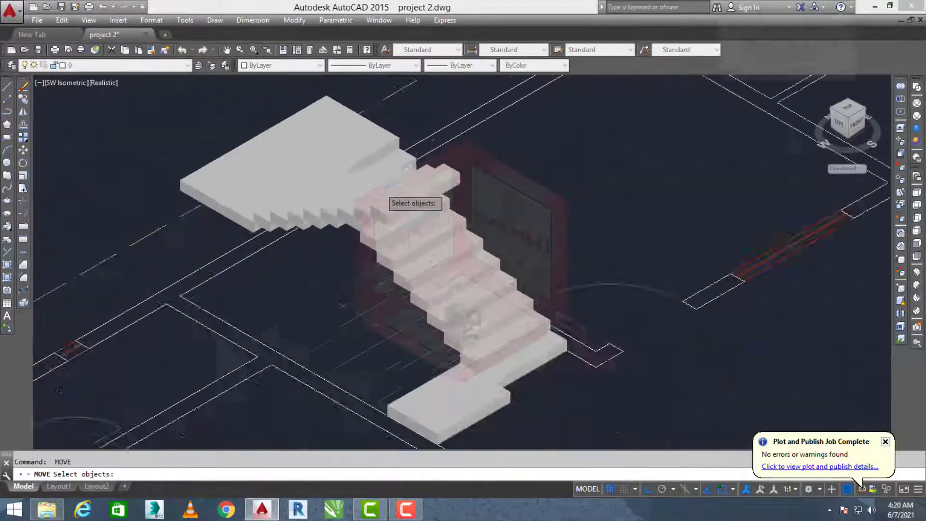
pyautogui.scroll(6, 400, 323)
pyautogui.click(372, 298)
pyautogui.press('Return')
pyautogui.scroll(3, 341, 344)
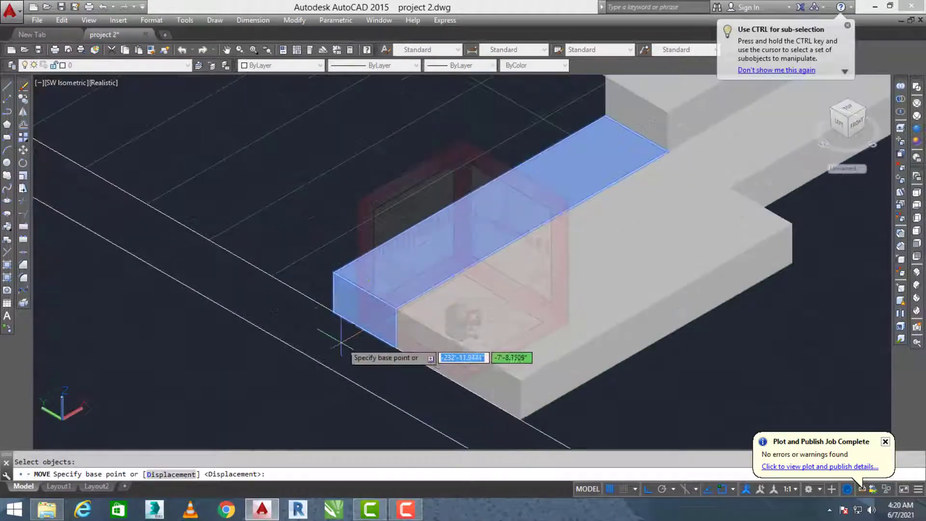
pyautogui.click(332, 312)
pyautogui.scroll(-5, 351, 310)
pyautogui.scroll(9, 358, 268)
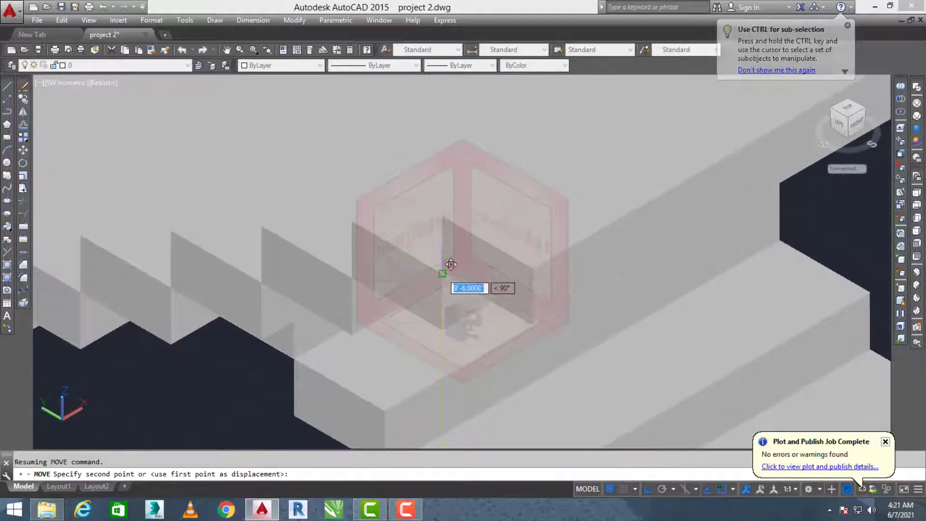
pyautogui.click(422, 232)
# Move the left flight's tenth tread from the landing straight up by its lower corner to the top of the ninth
pyautogui.press('Return')
pyautogui.scroll(-6, 425, 209)
pyautogui.scroll(2, 436, 336)
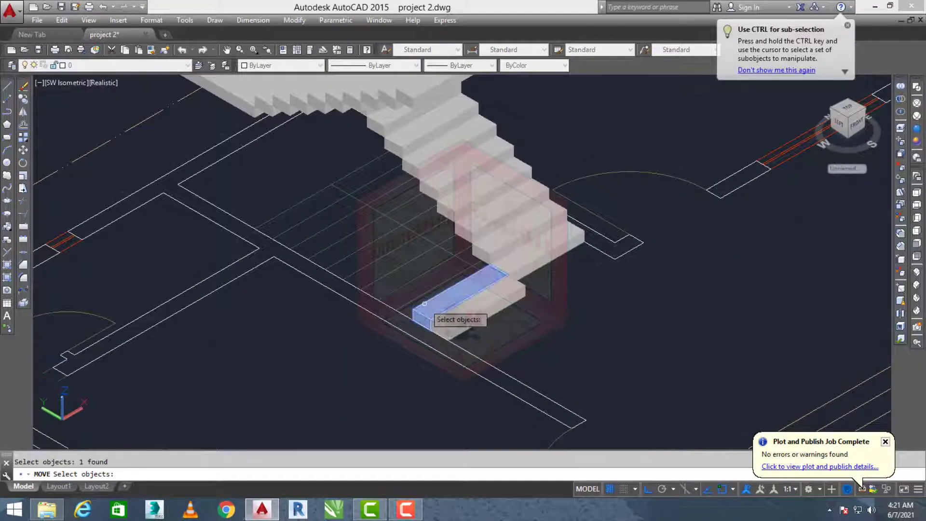
pyautogui.press('Return')
pyautogui.scroll(2, 416, 308)
pyautogui.click(414, 308)
pyautogui.scroll(-5, 413, 193)
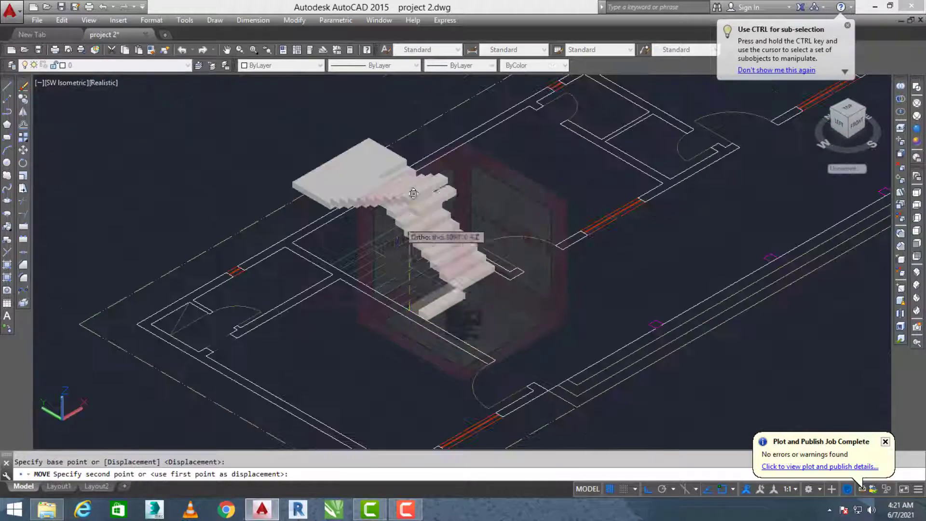
pyautogui.scroll(5, 414, 195)
pyautogui.click(415, 239)
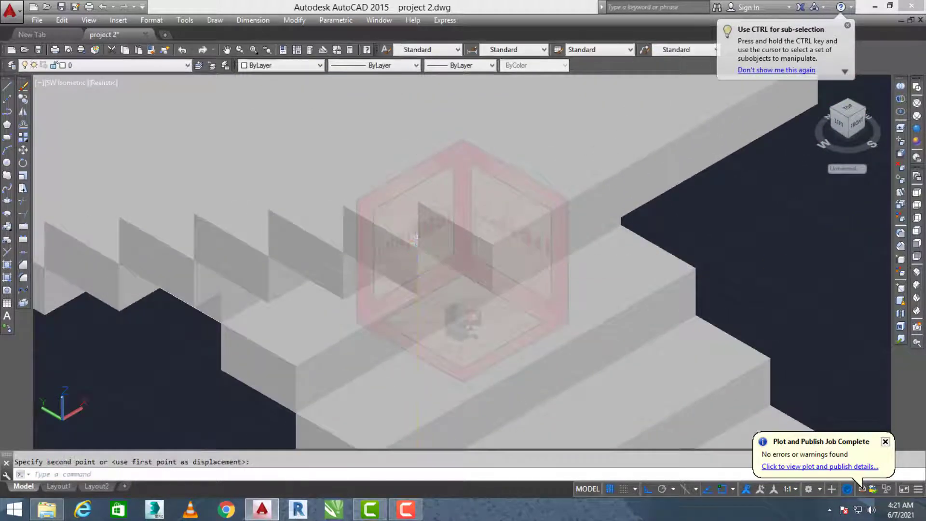
# Move the left flight's last remaining floor-level tread straight up by its lower corner to the top of the tenth tread
pyautogui.scroll(-5, 416, 239)
pyautogui.press('Return')
pyautogui.click(491, 409)
pyautogui.moveTo(491, 409); pyautogui.dragTo(448, 319, button='middle')
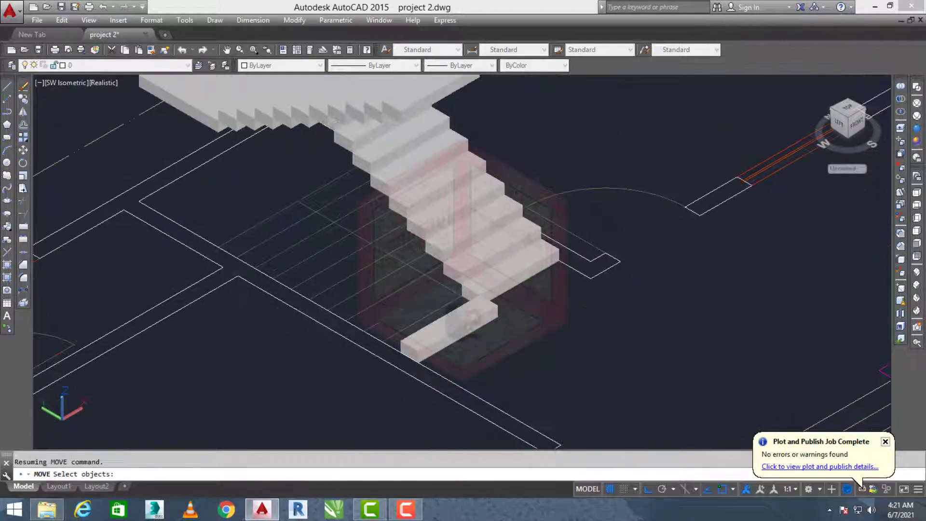
pyautogui.press('Return')
pyautogui.press('Return')
pyautogui.scroll(2, 420, 357)
pyautogui.click(442, 344)
pyautogui.press('Return')
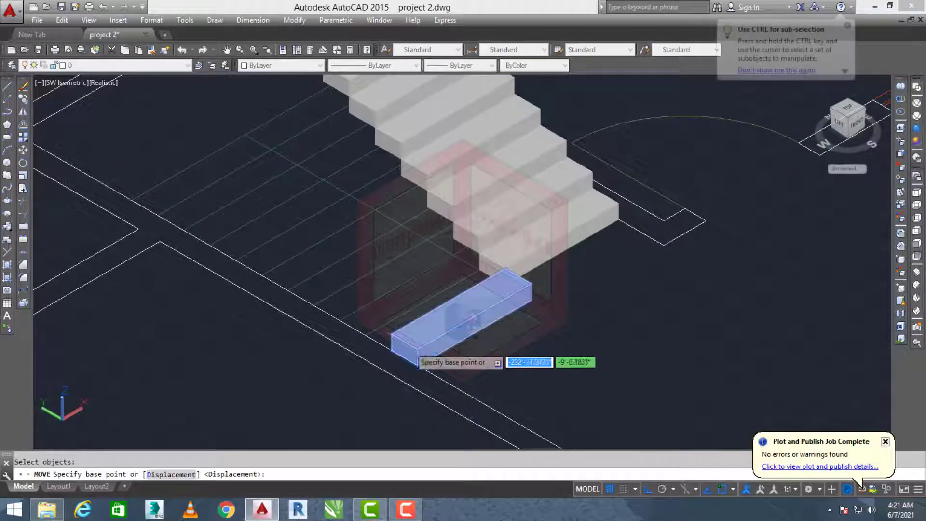
pyautogui.click(392, 353)
pyautogui.scroll(-5, 392, 326)
pyautogui.scroll(5, 400, 311)
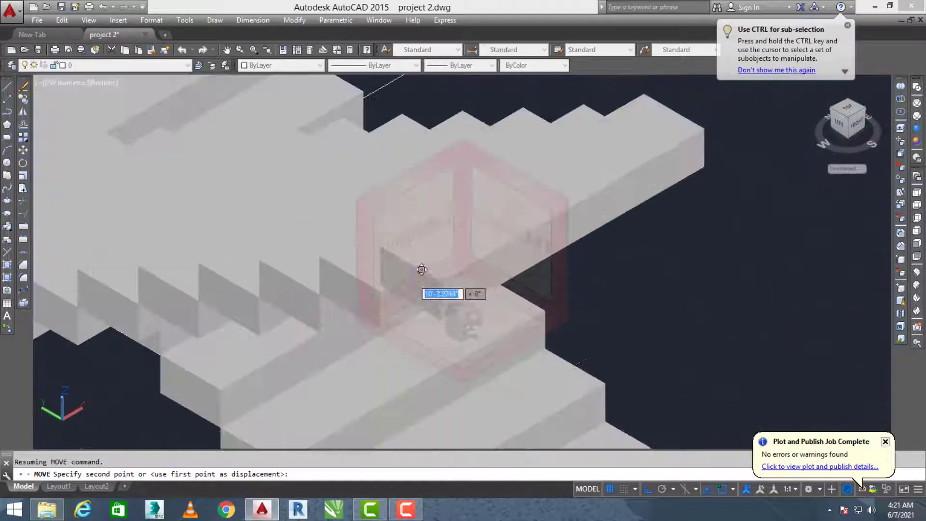
pyautogui.click(390, 280)
# Try to chamfer the lower front edge of the left flight's topmost tread with distances 9 and 6
pyautogui.scroll(-5, 376, 263)
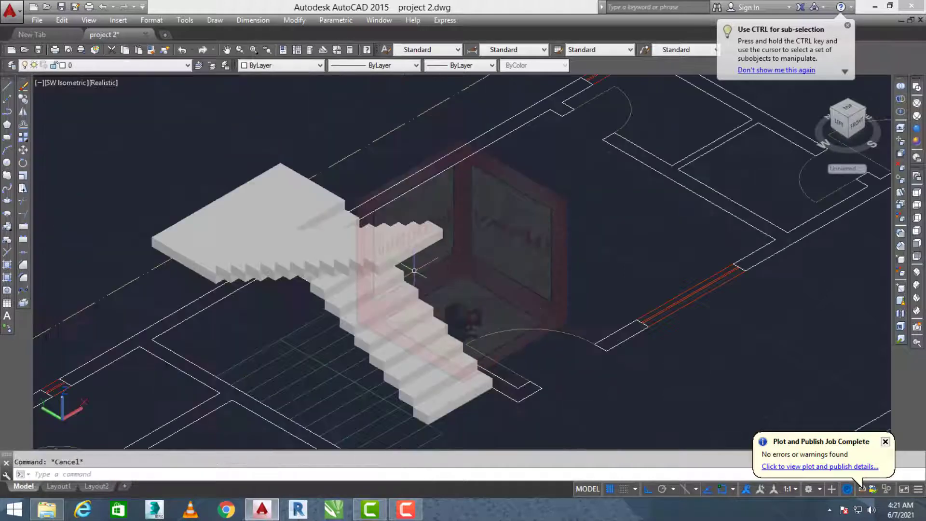
pyautogui.moveTo(349, 255); pyautogui.dragTo(336, 237, button='middle')
pyautogui.moveTo(551, 261); pyautogui.dragTo(545, 260, button='middle')
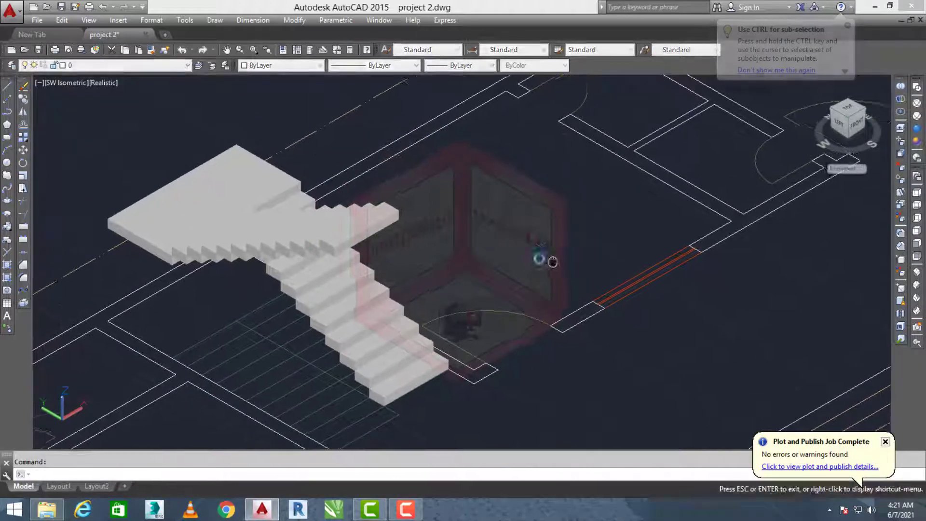
pyautogui.scroll(-1, 555, 259)
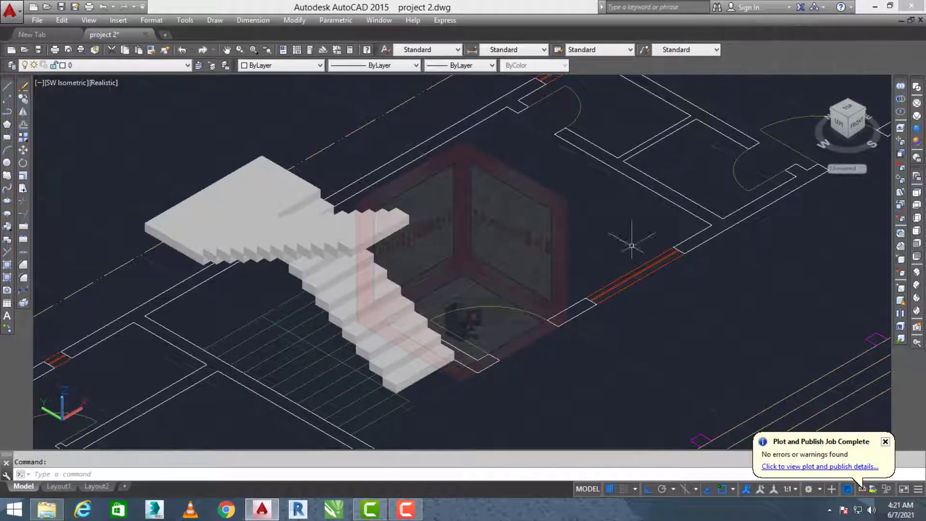
pyautogui.click(901, 249)
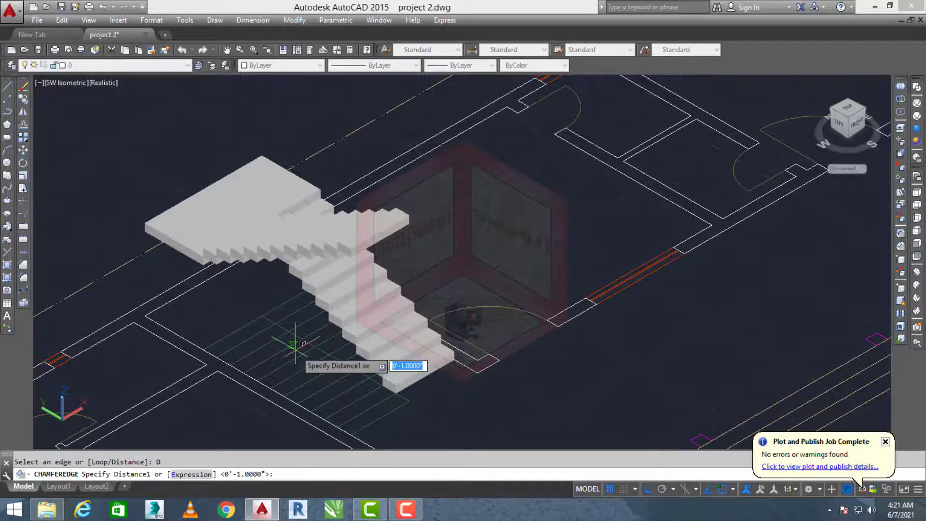
pyautogui.write('9')
pyautogui.press('Return')
pyautogui.scroll(2, 368, 414)
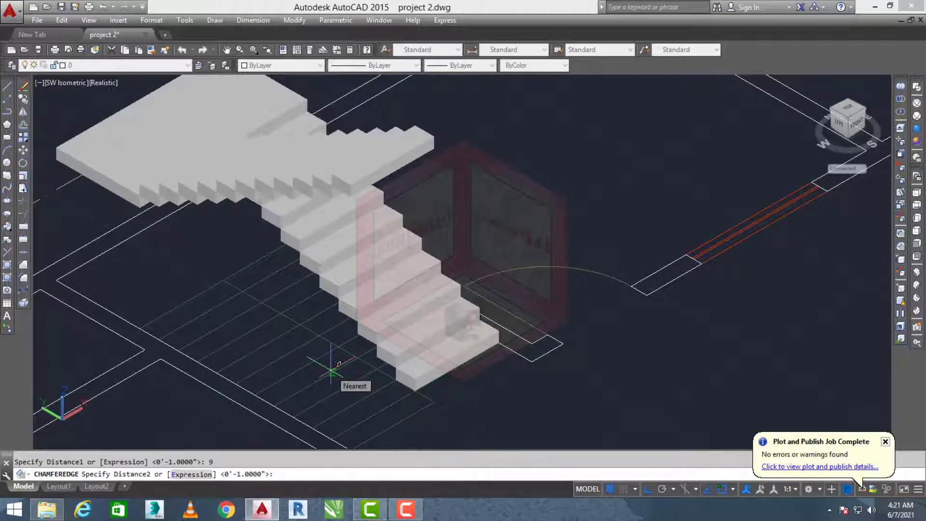
pyautogui.write('6')
pyautogui.press('Return')
pyautogui.scroll(5, 344, 186)
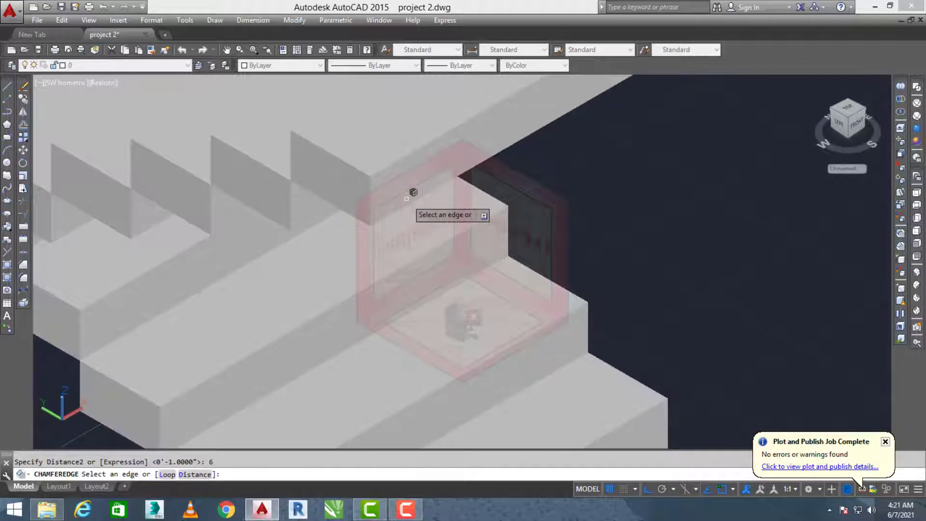
pyautogui.click(407, 203)
pyautogui.press('Escape')
pyautogui.press('Return')
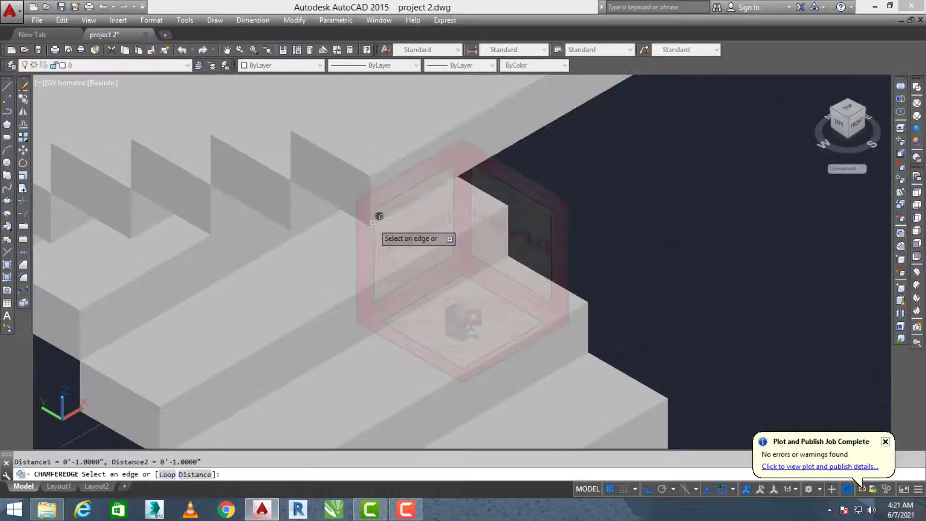
pyautogui.scroll(-3, 379, 218)
pyautogui.press('Escape')
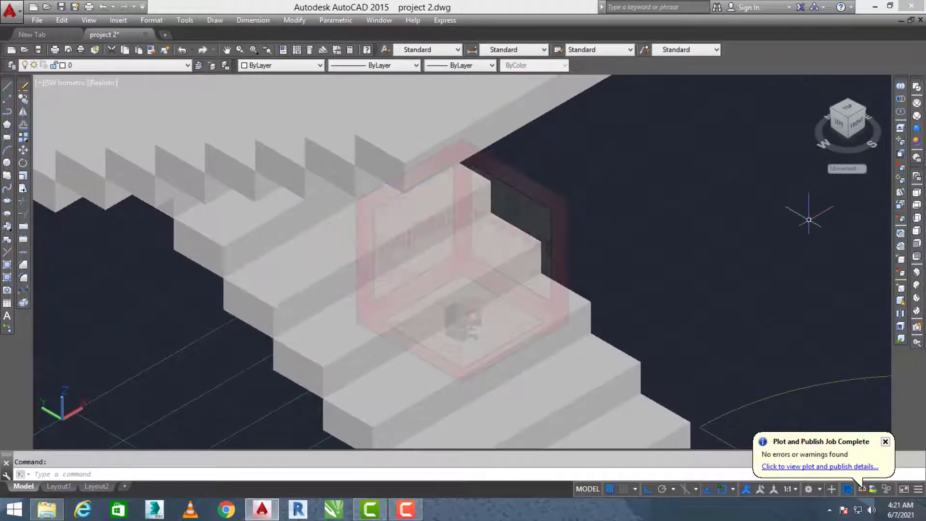
# Try to chamfer the lower front edge of the left flight's topmost tread with distances 6 and 9
pyautogui.click(901, 246)
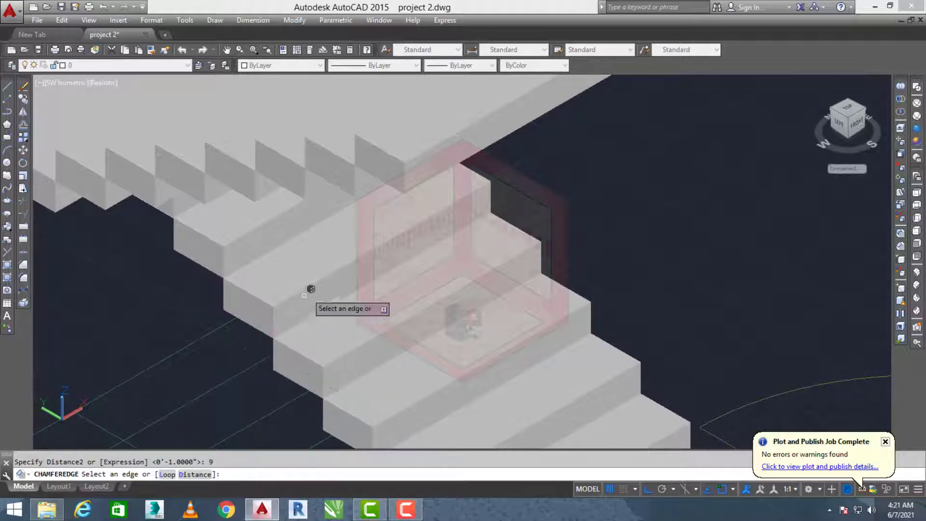
pyautogui.click(497, 142)
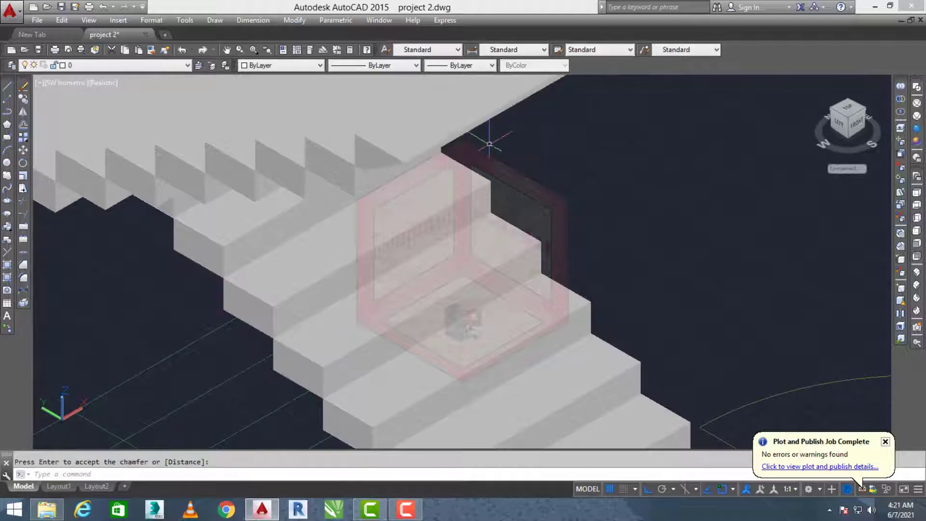
pyautogui.press('Return')
pyautogui.scroll(3, 365, 176)
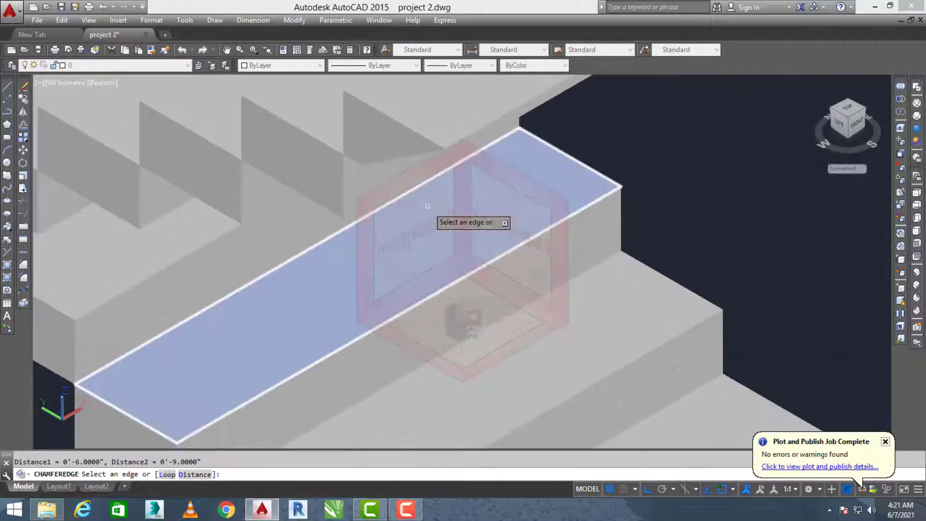
pyautogui.press('Escape')
pyautogui.scroll(-2, 416, 201)
pyautogui.press('Escape')
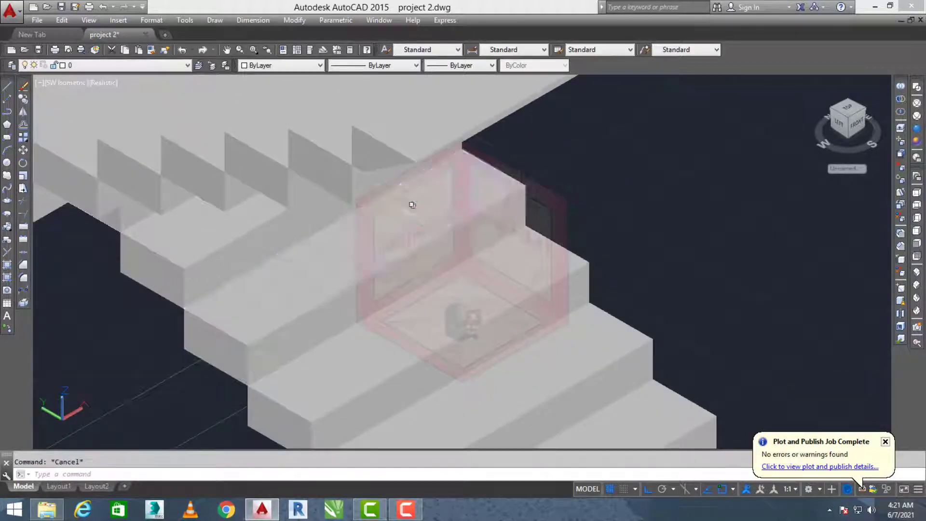
# Undo the trial edge chamfer on the left flight's topmost tread
pyautogui.hotkey('ctrl', 'z')
pyautogui.hotkey('ctrl', 'z')
pyautogui.hotkey('ctrl', 'z')
pyautogui.scroll(-3, 453, 210)
pyautogui.press('Escape')
pyautogui.scroll(1, 448, 316)
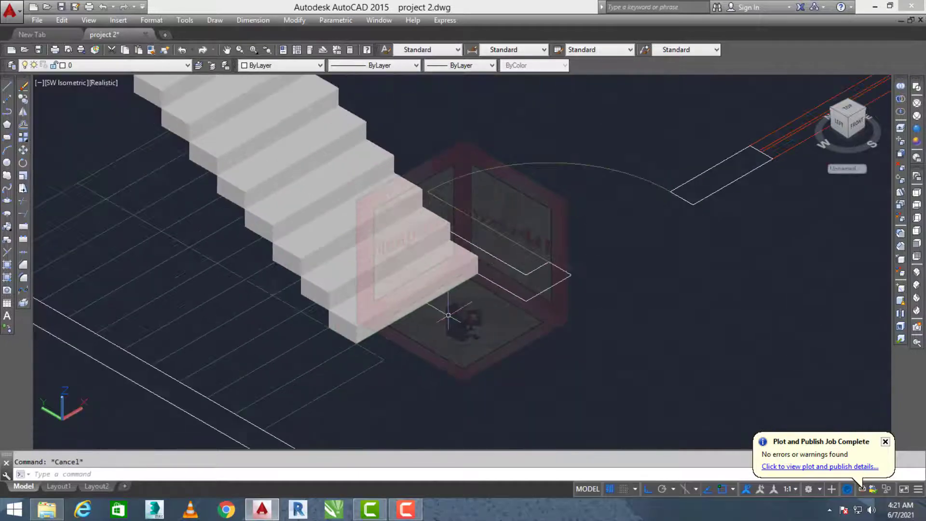
# Measure the depth of one tread between two neighbouring tread lines of the floor plan beside the lowest step
pyautogui.write('di')
pyautogui.press('Return')
pyautogui.scroll(2, 357, 382)
pyautogui.click(337, 386)
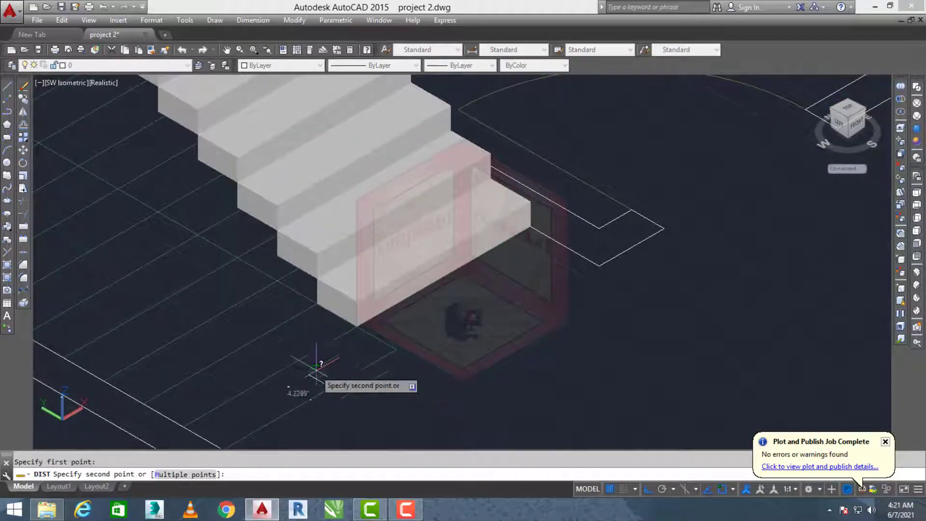
pyautogui.scroll(1, 294, 366)
pyautogui.click(293, 368)
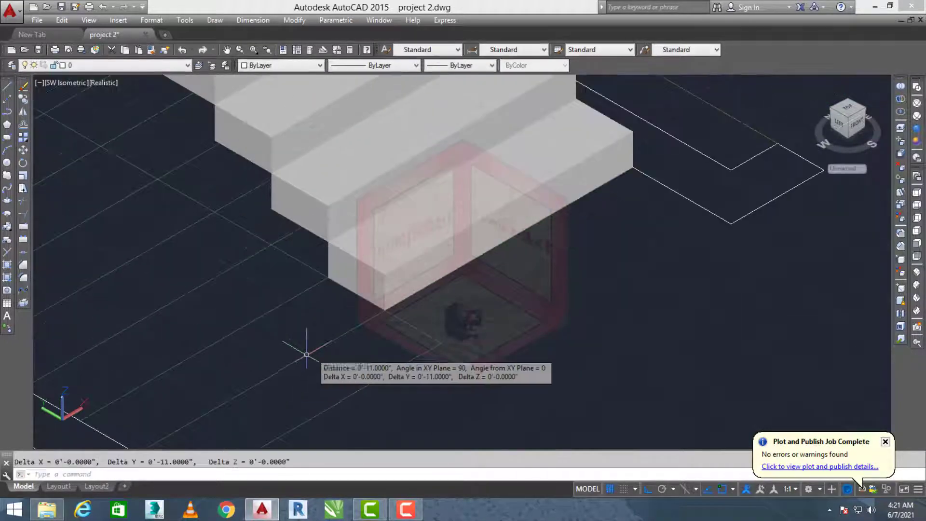
pyautogui.press('Escape')
pyautogui.scroll(-3, 331, 337)
pyautogui.moveTo(363, 320); pyautogui.dragTo(379, 378, button='middle')
pyautogui.write('a')
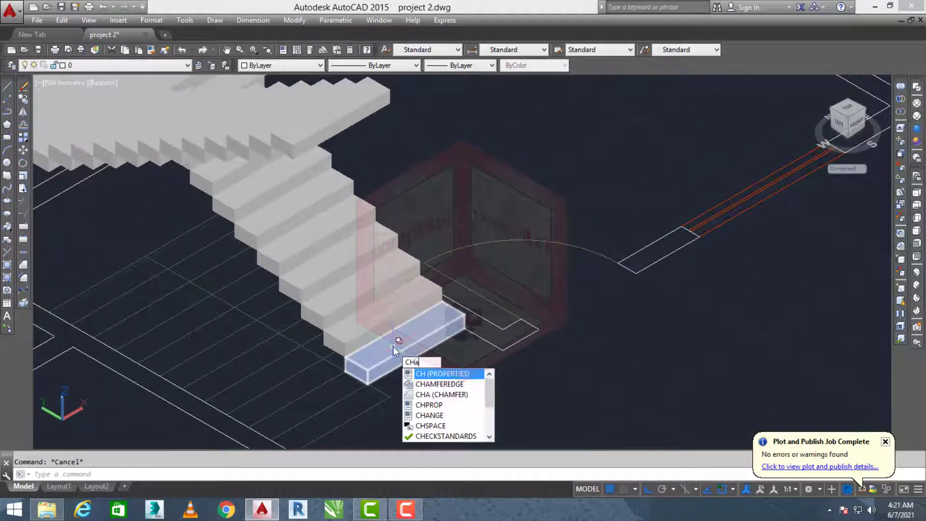
pyautogui.press('Return')
pyautogui.press('Escape')
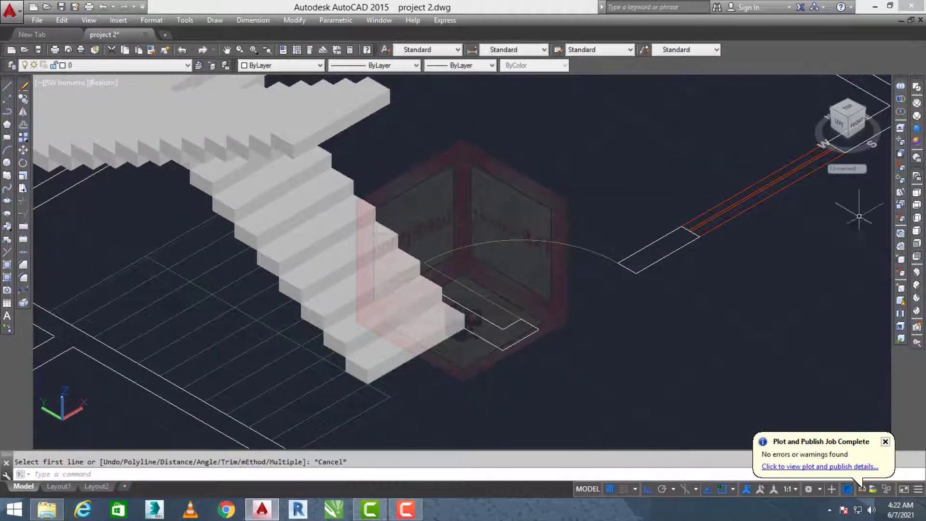
# Chamfer the lower front edge of the left flight's topmost tread with distances 6 and 11
pyautogui.click(900, 248)
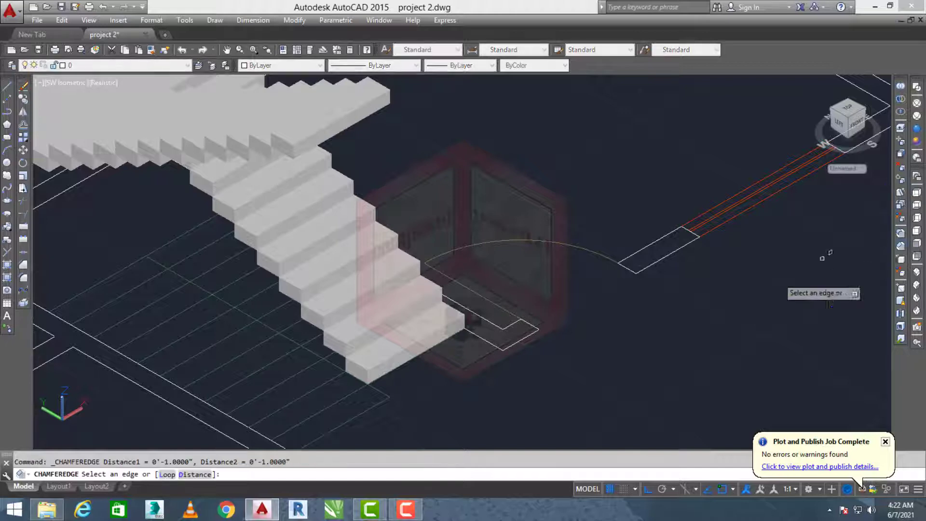
pyautogui.click(198, 474)
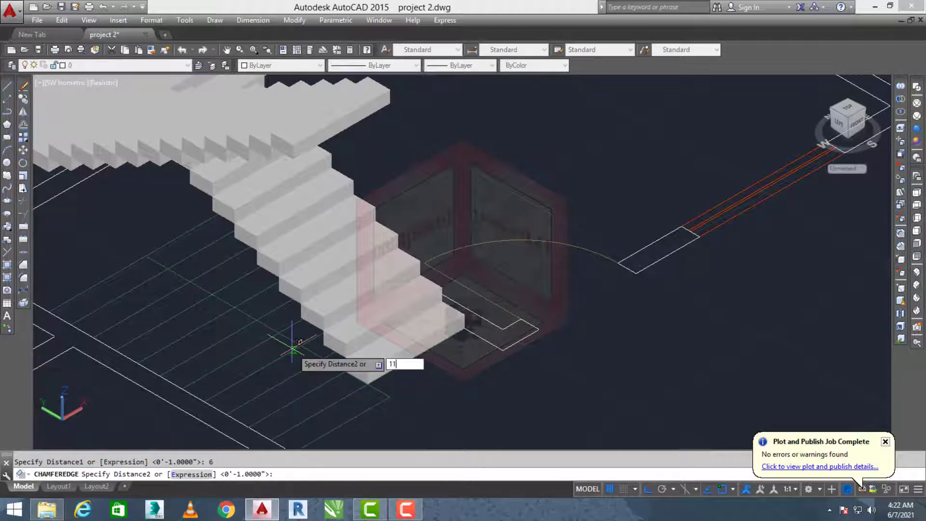
pyautogui.scroll(5, 326, 144)
pyautogui.click(388, 183)
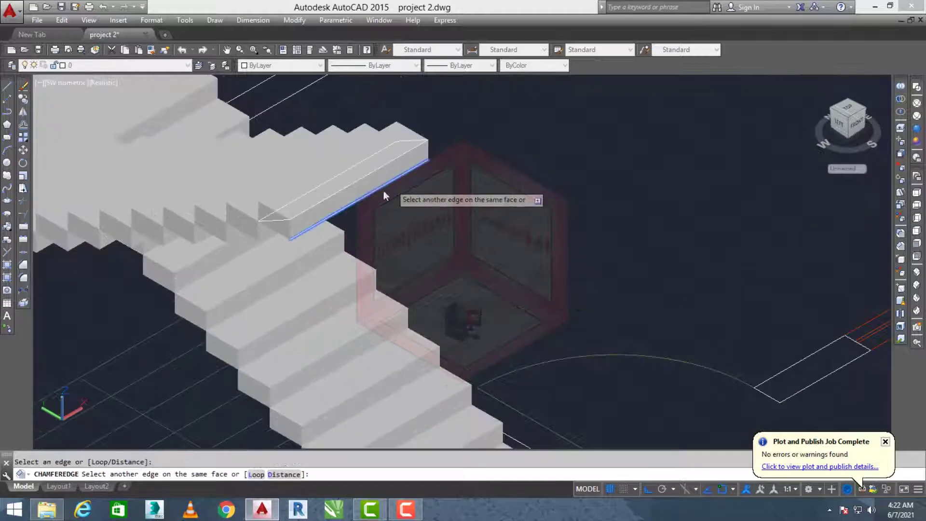
pyautogui.click(384, 189)
pyautogui.press('Return')
pyautogui.press('Return')
# Chamfer the matching lower edges of the left flight's second and third treads from the top with distances 6 and 11
pyautogui.scroll(5, 263, 222)
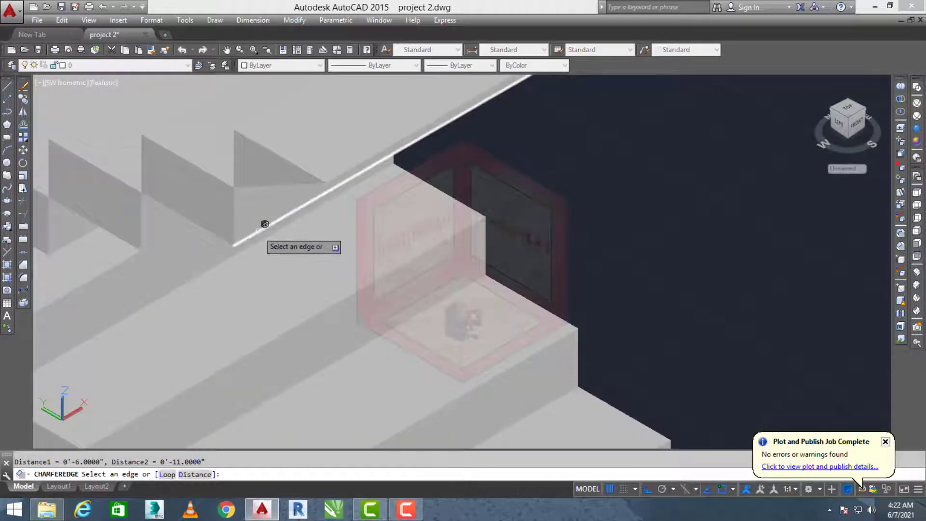
pyautogui.click(258, 231)
pyautogui.press('Return')
pyautogui.press('Return')
pyautogui.moveTo(184, 233); pyautogui.dragTo(259, 238, button='middle')
pyautogui.press('Return')
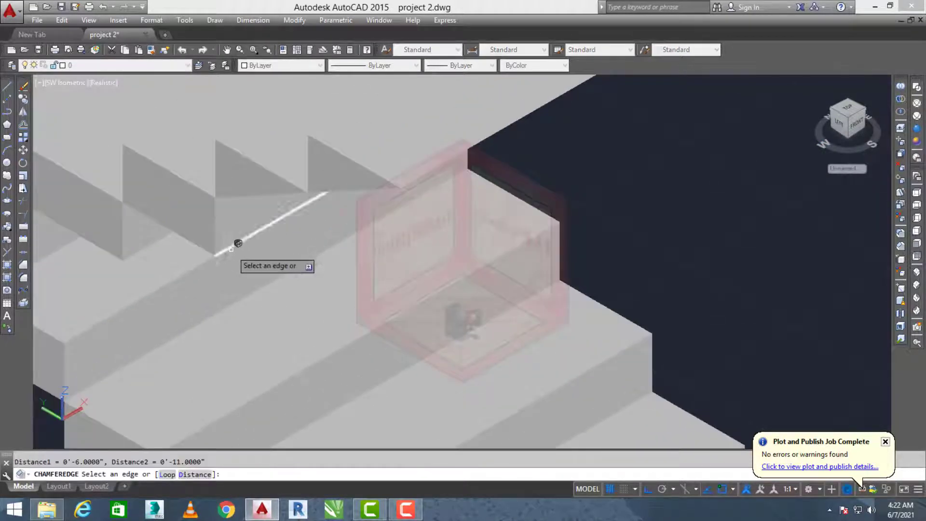
pyautogui.click(236, 241)
pyautogui.press('Return')
pyautogui.moveTo(268, 236); pyautogui.dragTo(233, 286, button='middle')
pyautogui.press('Return')
pyautogui.press('Return')
# Chamfer the lower edges of the left flight's fourth to eighth treads from the top with the same 6 and 11 distances
pyautogui.click(240, 238)
pyautogui.press('Return')
pyautogui.press('Return')
pyautogui.press('Return')
pyautogui.press('Return')
pyautogui.press('Return')
pyautogui.press('Return')
pyautogui.click(239, 279)
pyautogui.press('Return')
pyautogui.click(241, 286)
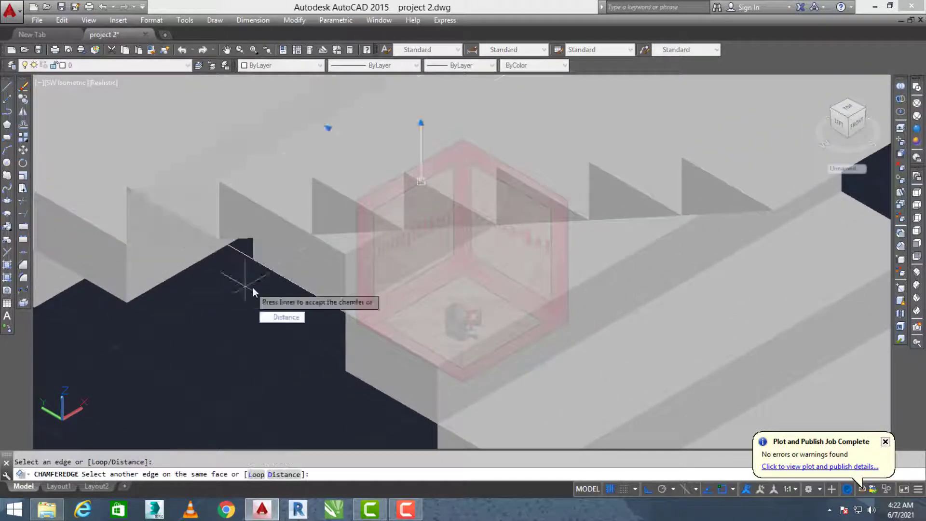
pyautogui.press('Return')
pyautogui.press('Return')
pyautogui.press('Return')
pyautogui.click(251, 279)
pyautogui.press('Return')
pyautogui.press('Return')
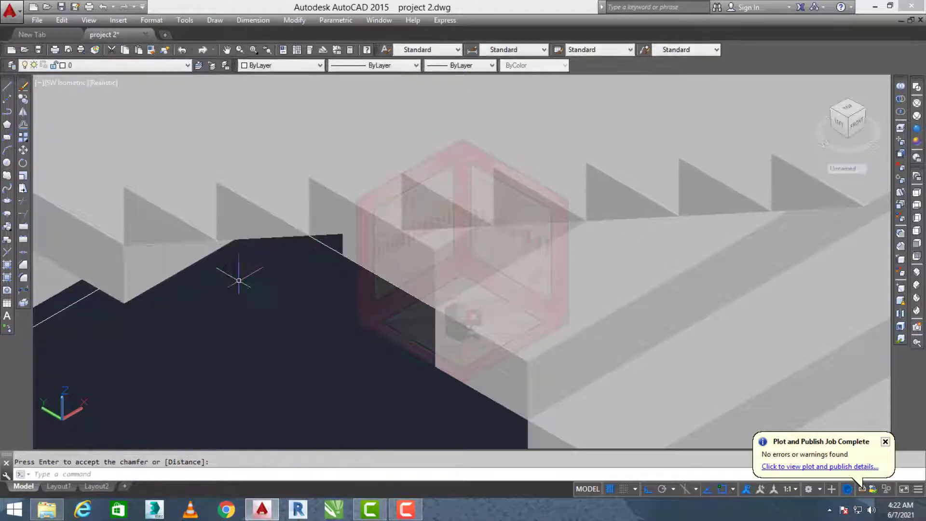
# Chamfer the lower edges of the left flight's last three treads before the landing with the same 6 and 11 distances
pyautogui.press('Return')
pyautogui.moveTo(238, 280); pyautogui.dragTo(337, 266, button='middle')
pyautogui.click(270, 261)
pyautogui.press('Return')
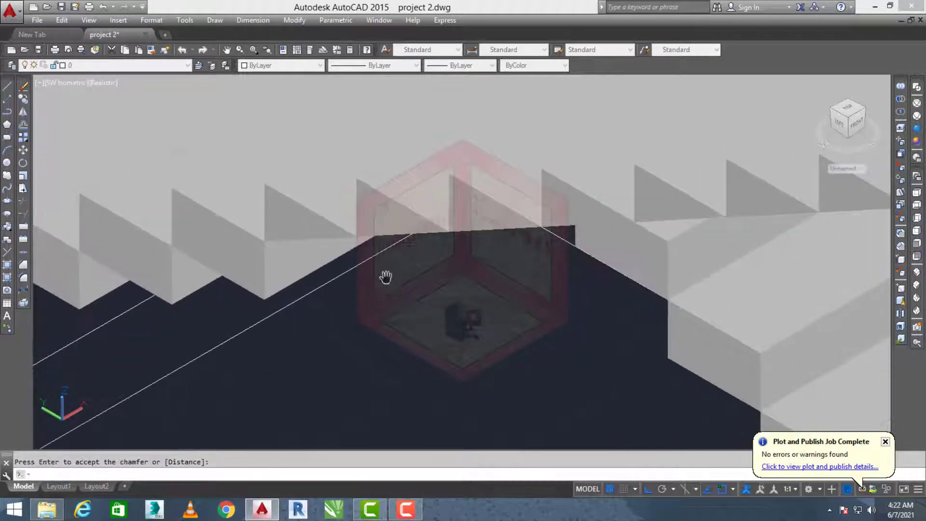
pyautogui.press('Return')
pyautogui.press('Return')
pyautogui.click(298, 280)
pyautogui.press('Return')
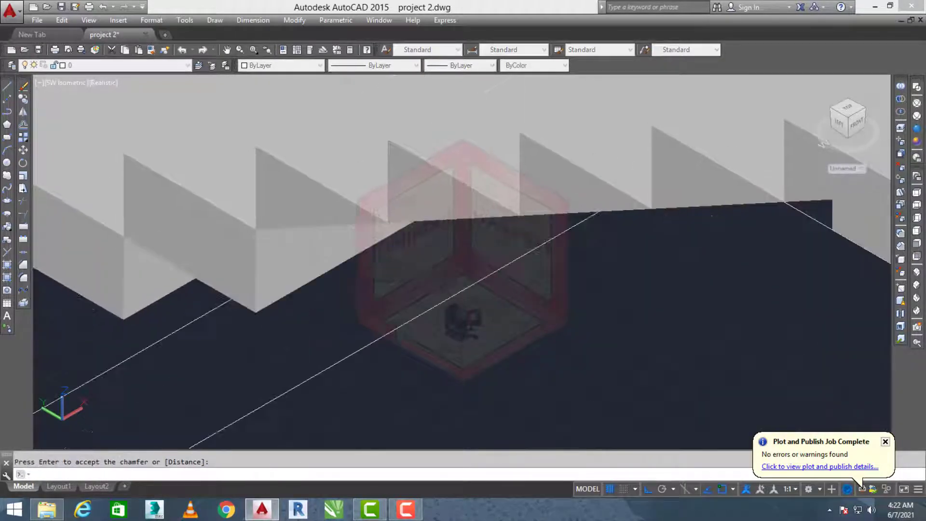
pyautogui.click(317, 279)
pyautogui.press('Return')
pyautogui.press('Return')
pyautogui.scroll(-2, 313, 277)
pyautogui.moveTo(314, 278); pyautogui.dragTo(397, 279, button='middle')
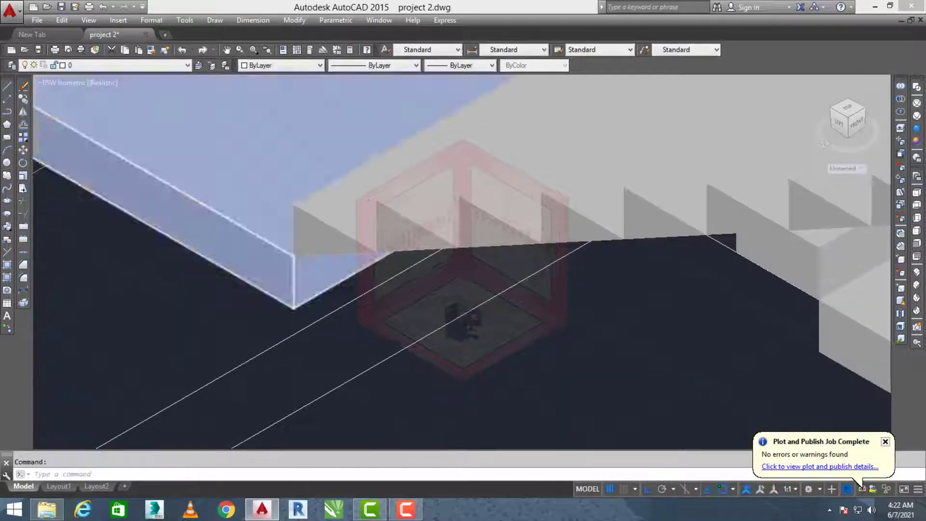
# Switch the model to the NE Isometric view to expose the underside of the lower flight
pyautogui.scroll(-6, 204, 251)
pyautogui.click(915, 291)
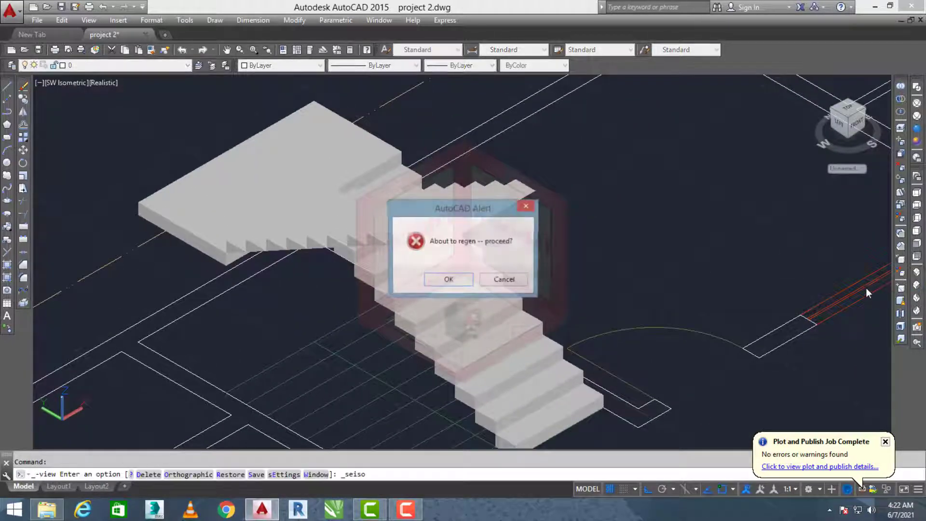
pyautogui.click(460, 279)
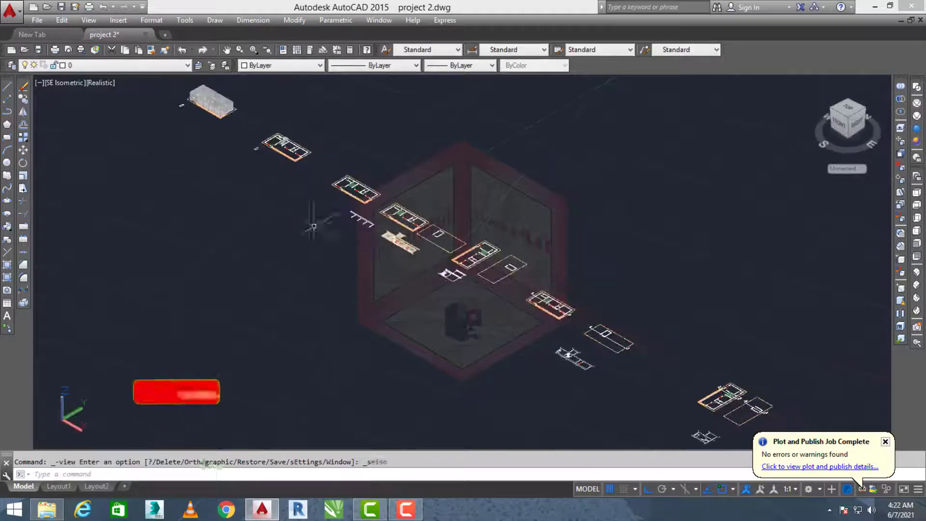
pyautogui.click(914, 301)
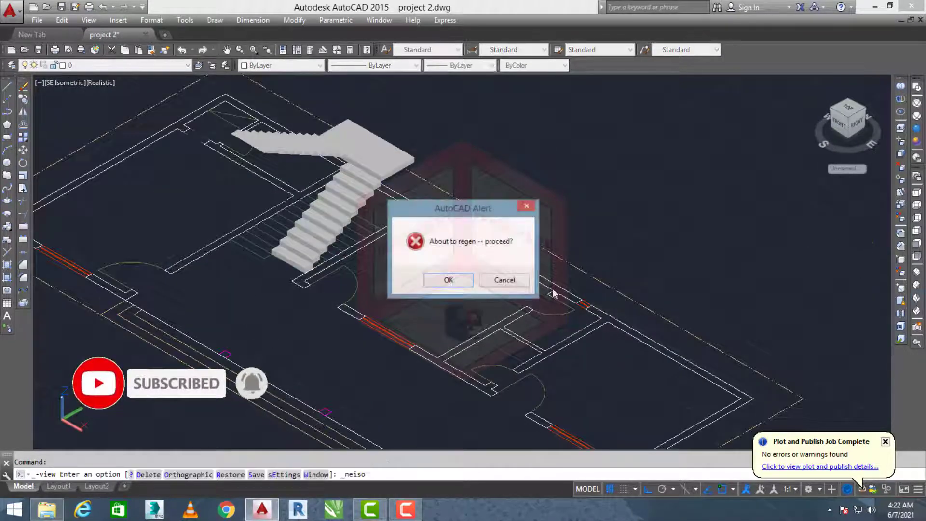
pyautogui.click(452, 279)
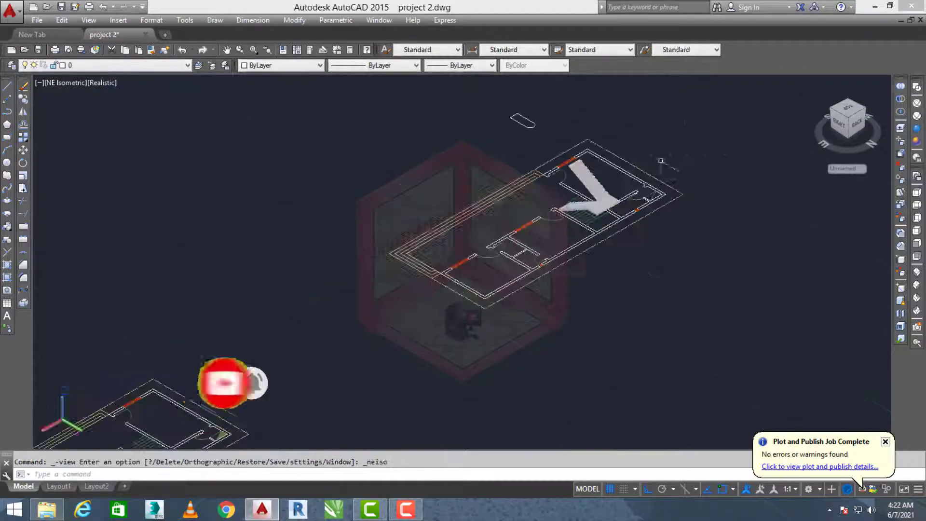
pyautogui.scroll(5, 601, 195)
pyautogui.moveTo(600, 196); pyautogui.dragTo(540, 203, button='middle')
# Chamfer the lower landing-side edge of the lower flight's bottom tread with distances 6 and 11
pyautogui.click(900, 246)
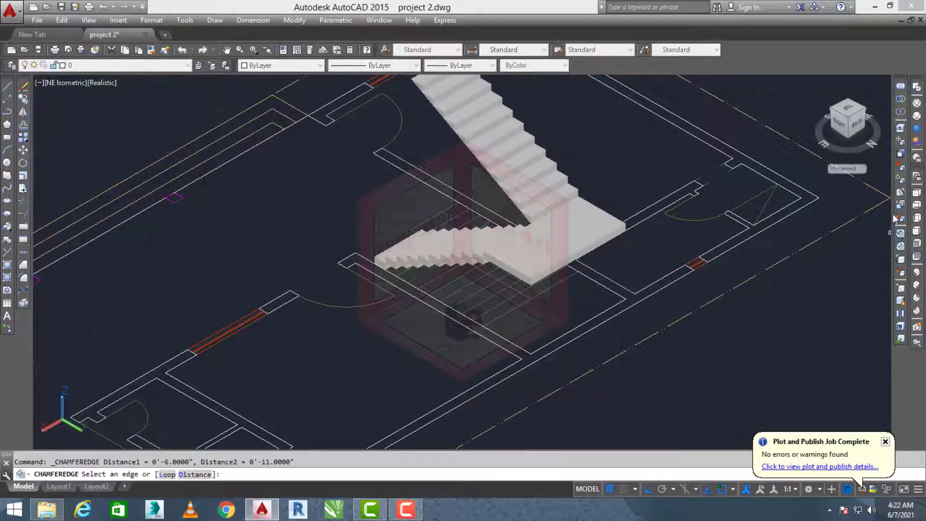
pyautogui.scroll(6, 418, 277)
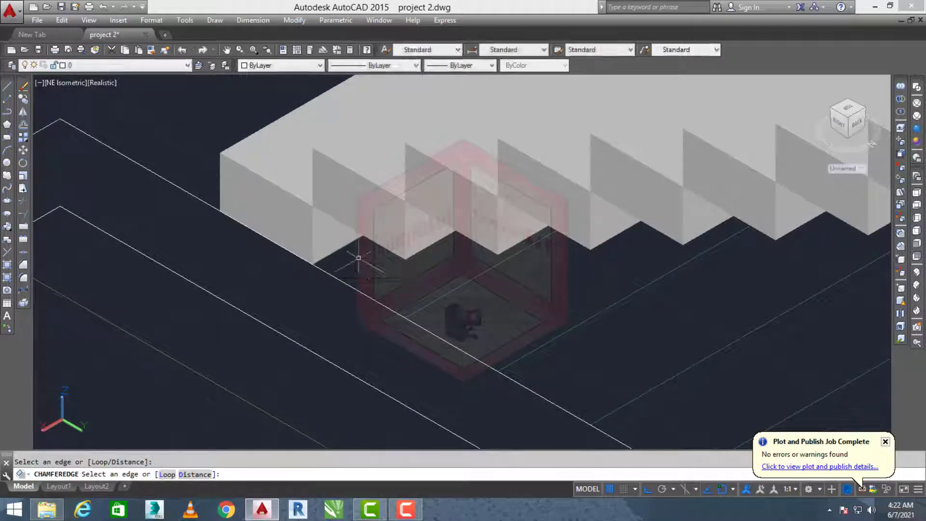
pyautogui.click(198, 476)
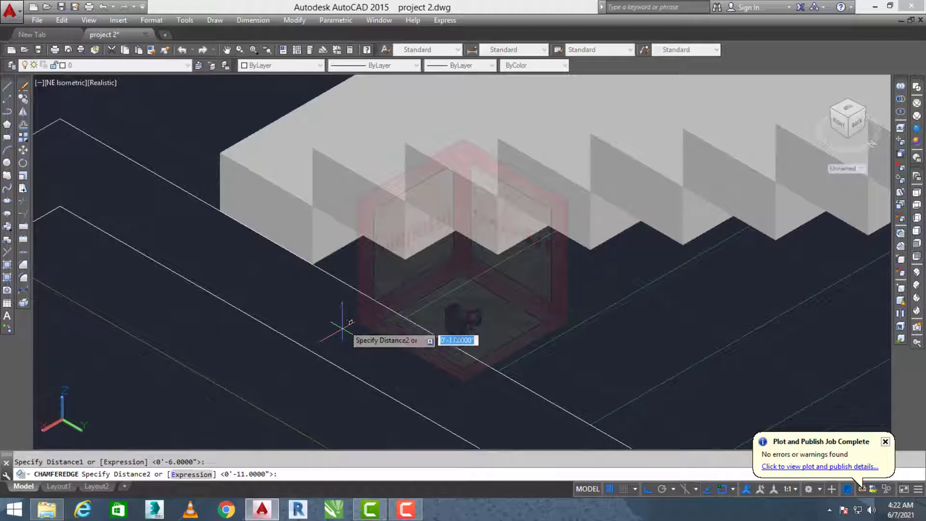
pyautogui.press('Return')
pyautogui.click(339, 248)
pyautogui.press('Return')
pyautogui.press('Return')
# Chamfer the lower landing-side edges of the lower flight's second, third and fourth treads with distances 6 and 11
pyautogui.press('Return')
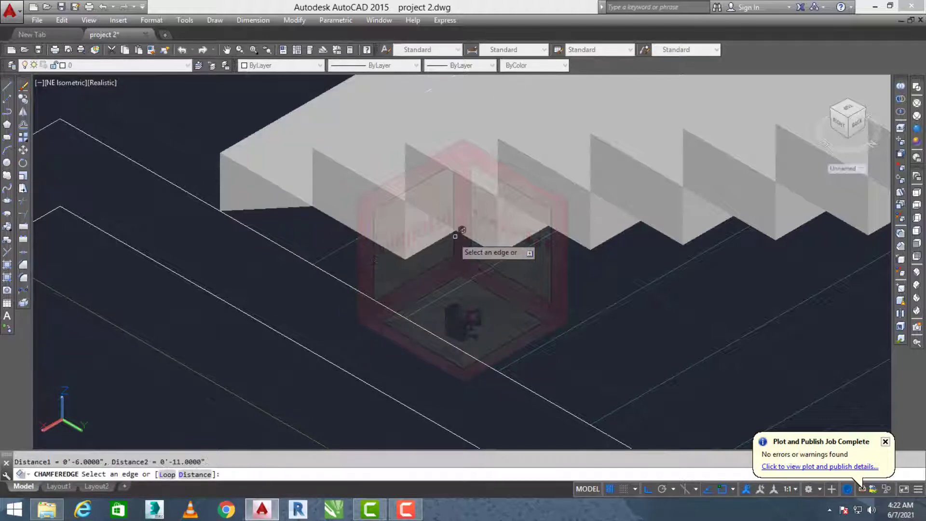
pyautogui.click(461, 242)
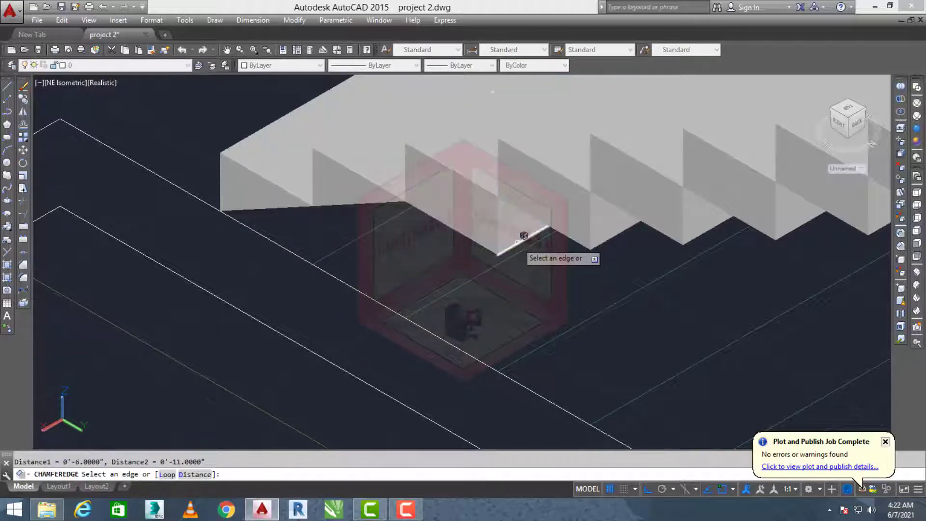
pyautogui.press('Return')
pyautogui.press('Return')
pyautogui.press('Return')
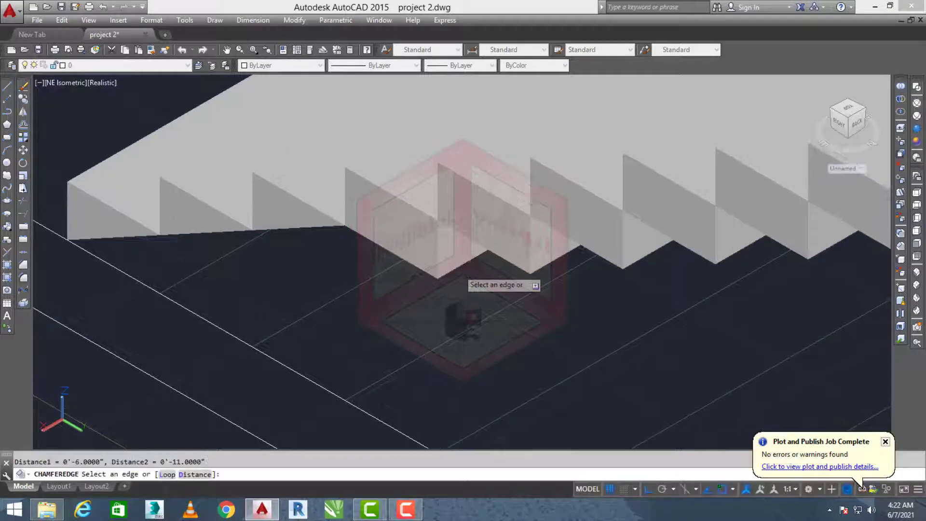
pyautogui.click(462, 274)
pyautogui.press('Return')
pyautogui.press('Return')
pyautogui.press('Return')
# Chamfer the lower landing-side edges of the lower flight's fifth and sixth treads with distances 6 and 11
pyautogui.click(471, 273)
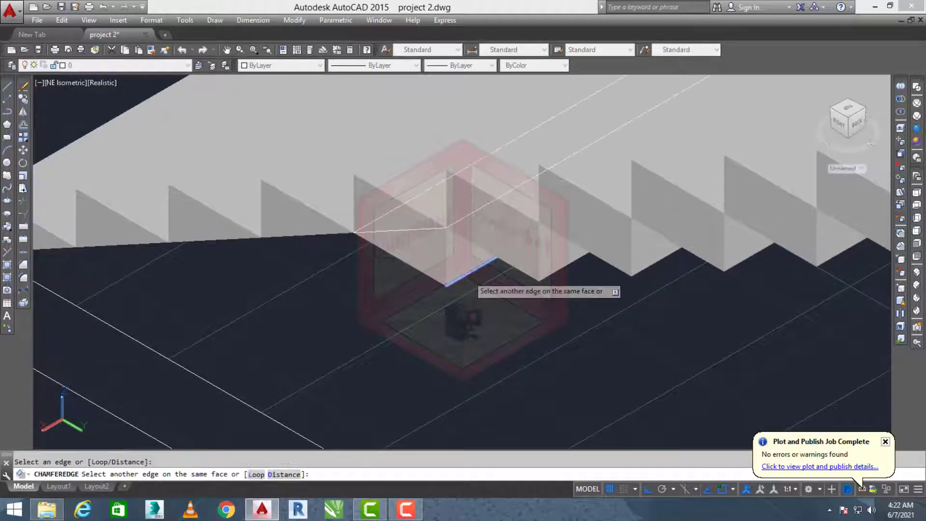
pyautogui.press('Return')
pyautogui.press('Return')
pyautogui.press('Return')
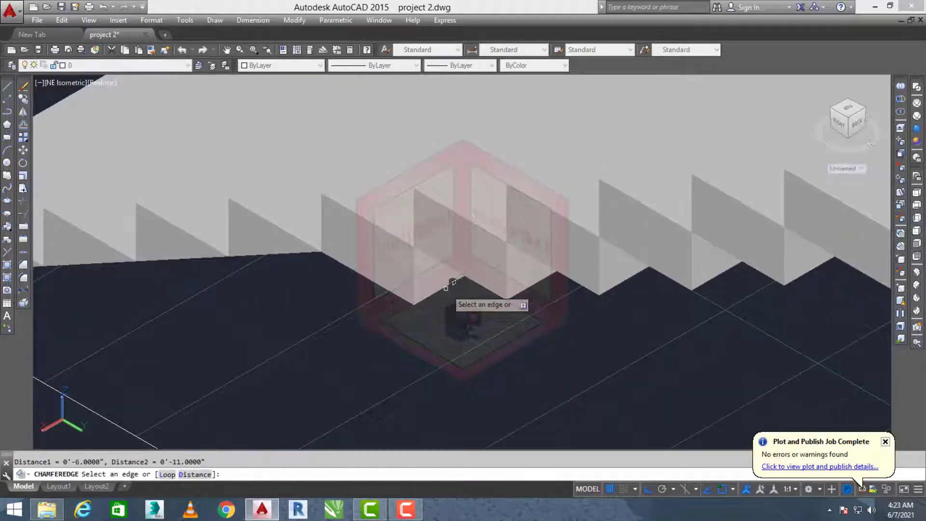
pyautogui.click(446, 288)
pyautogui.press('Return')
pyautogui.press('Return')
pyautogui.press('Return')
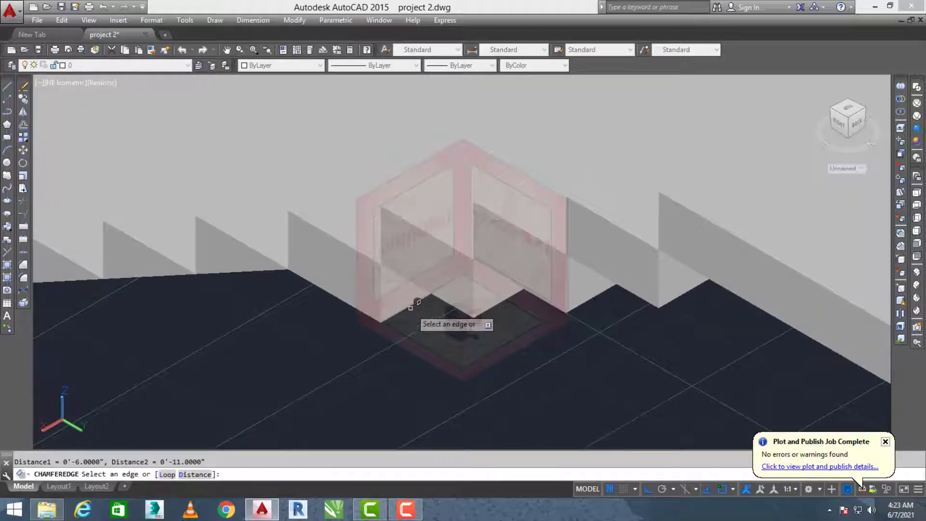
# Chamfer the lower landing-side edges of the lower flight's seventh, eighth and ninth treads with distances 6 and 11
pyautogui.click(411, 307)
pyautogui.press('Return')
pyautogui.press('Return')
pyautogui.press('Return')
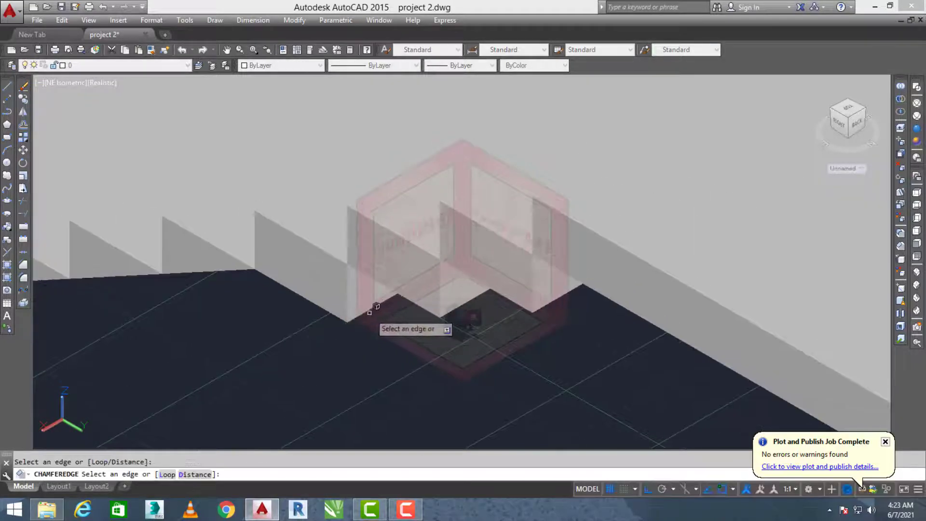
pyautogui.click(374, 304)
pyautogui.press('Return')
pyautogui.press('Return')
pyautogui.press('Return')
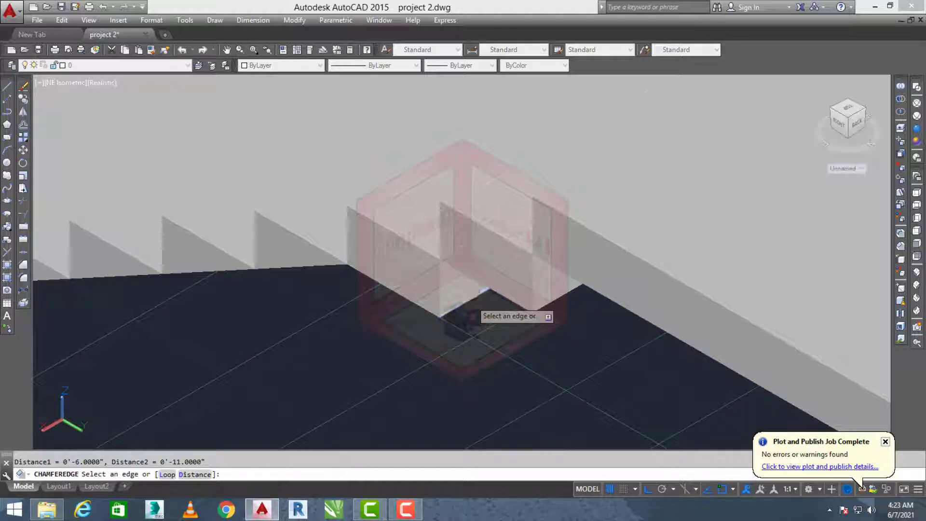
pyautogui.click(476, 309)
pyautogui.press('Return')
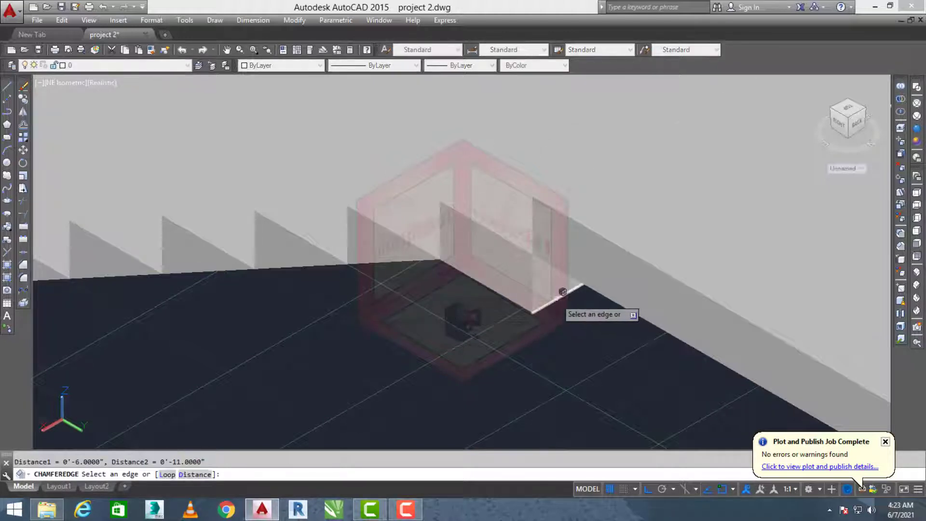
# Chamfer the lower landing-side edge of the lower flight's tenth tread with distances 6 and 11
pyautogui.click(557, 299)
pyautogui.press('Return')
pyautogui.press('Return')
pyautogui.scroll(-9, 470, 284)
pyautogui.moveTo(367, 303); pyautogui.dragTo(365, 361, button='middle')
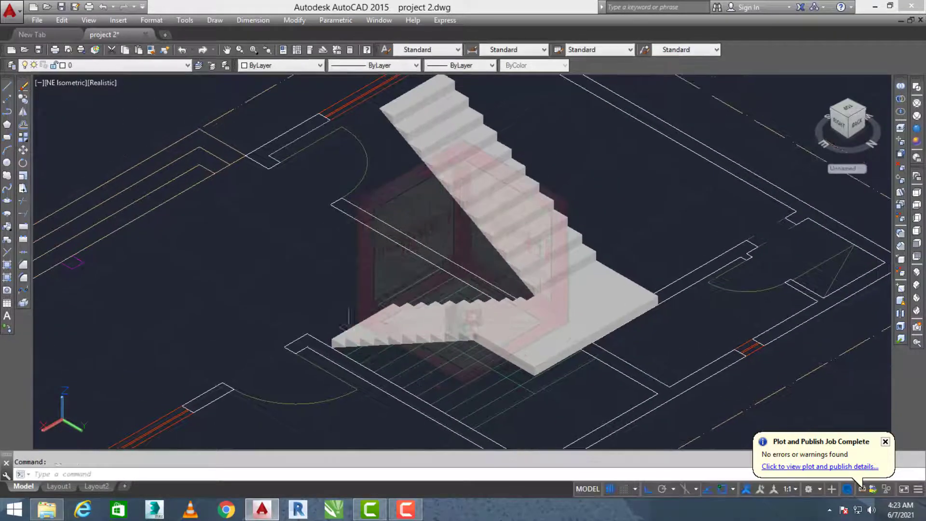
# Union the landing with all treads of the lower and upper flights into a single staircase solid
pyautogui.press('Return')
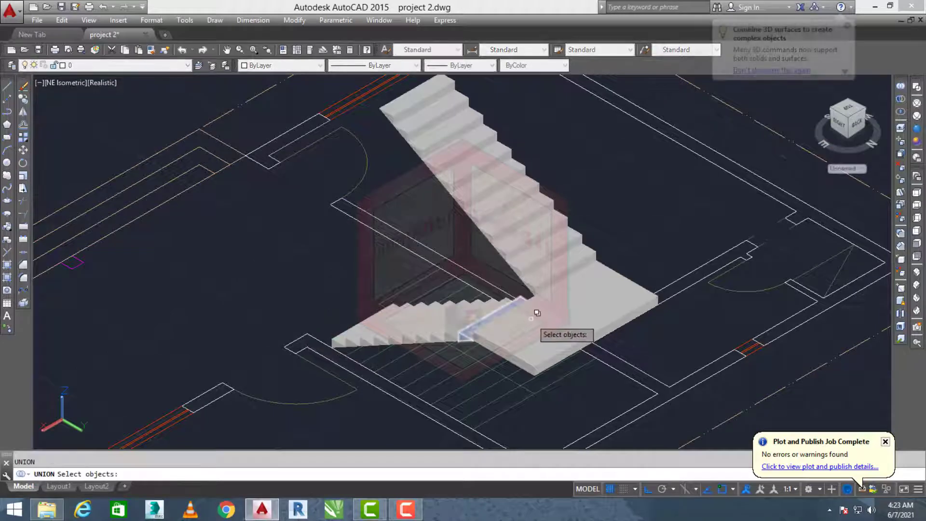
pyautogui.click(536, 314)
pyautogui.scroll(3, 457, 333)
pyautogui.click(476, 340)
pyautogui.click(434, 341)
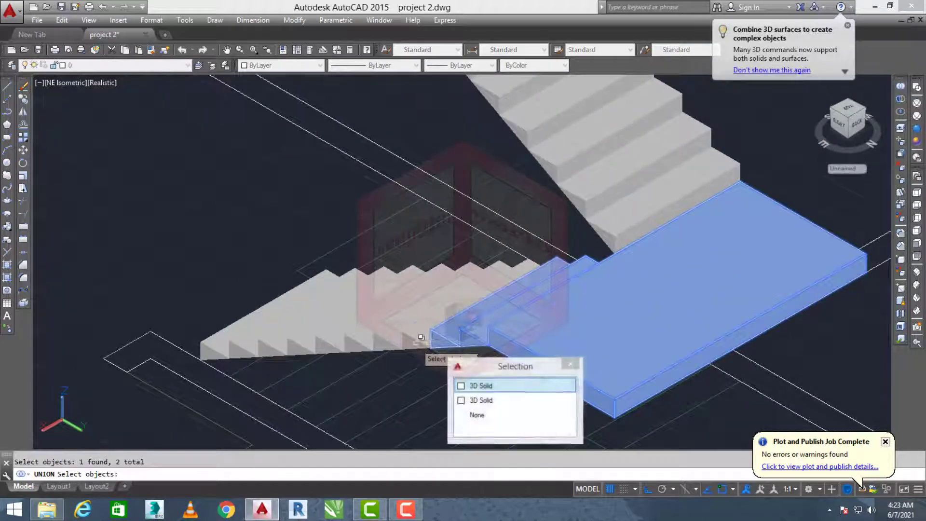
pyautogui.click(415, 342)
pyautogui.click(377, 340)
pyautogui.click(357, 342)
pyautogui.click(322, 336)
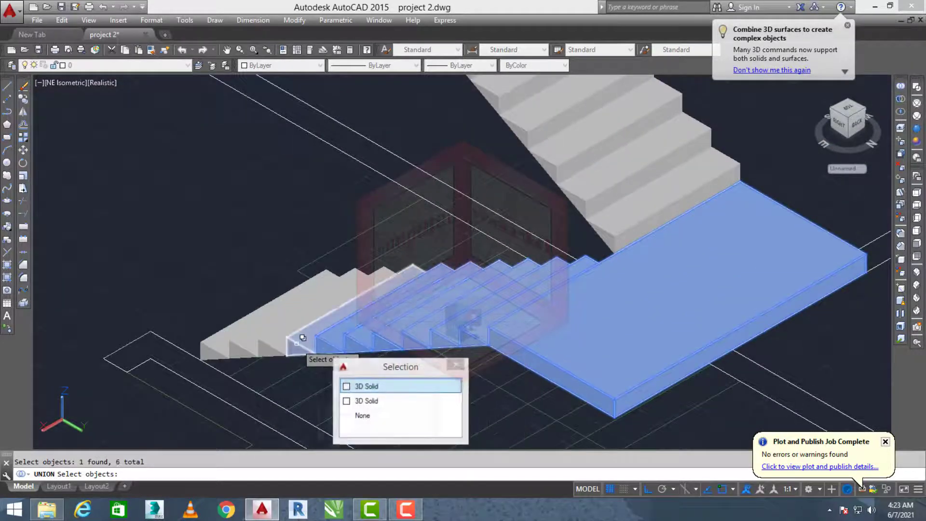
pyautogui.click(296, 340)
pyautogui.click(268, 344)
pyautogui.click(239, 348)
pyautogui.click(210, 351)
pyautogui.scroll(-2, 340, 278)
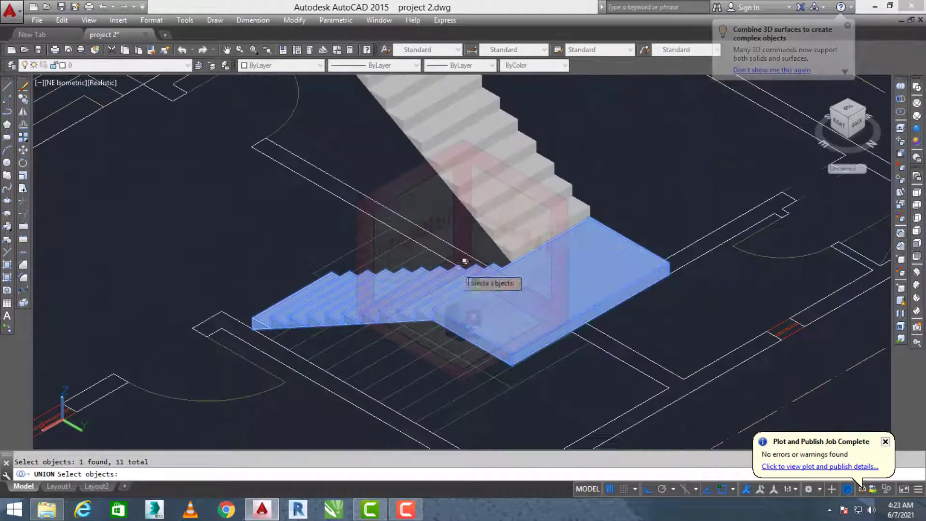
pyautogui.click(538, 230)
pyautogui.click(512, 217)
pyautogui.click(484, 200)
pyautogui.click(459, 181)
pyautogui.click(440, 160)
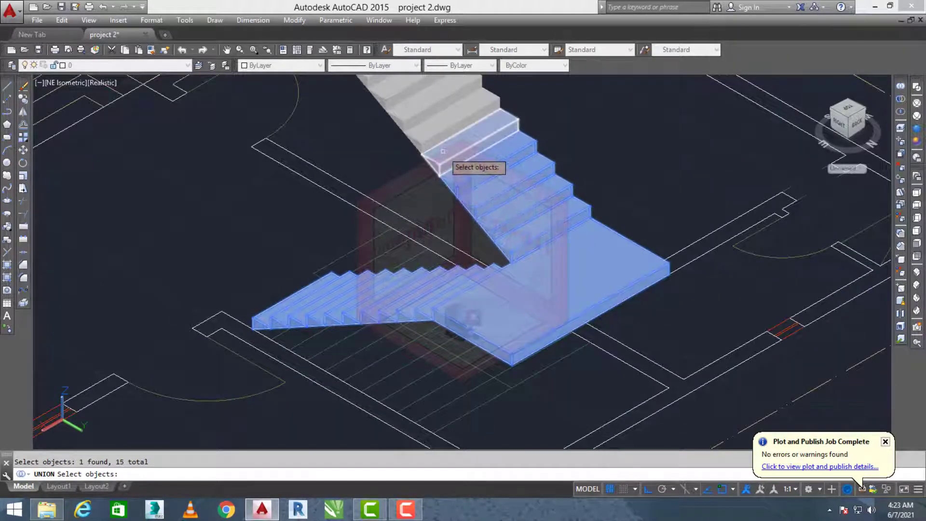
pyautogui.click(422, 139)
pyautogui.click(409, 119)
pyautogui.moveTo(409, 119); pyautogui.dragTo(449, 213, button='middle')
pyautogui.click(434, 193)
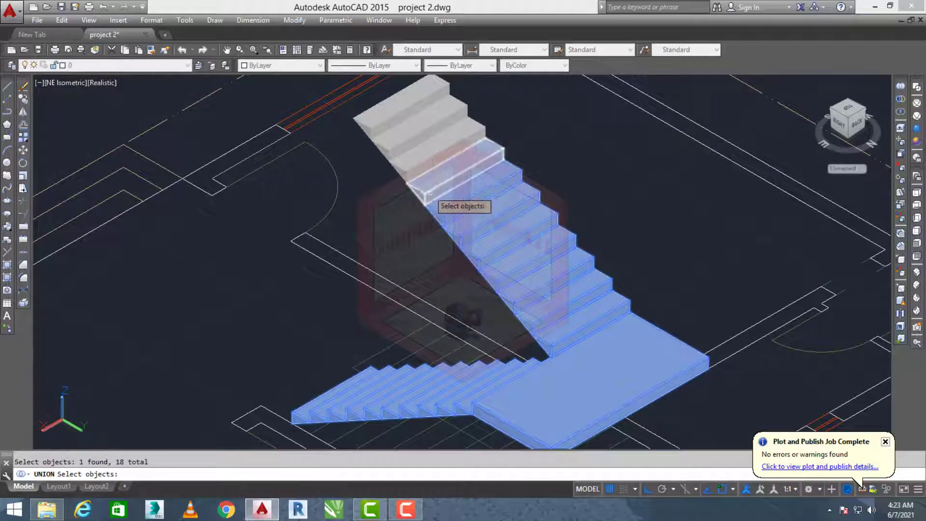
pyautogui.click(415, 167)
pyautogui.click(404, 153)
pyautogui.click(391, 141)
pyautogui.click(381, 127)
pyautogui.press('Escape')
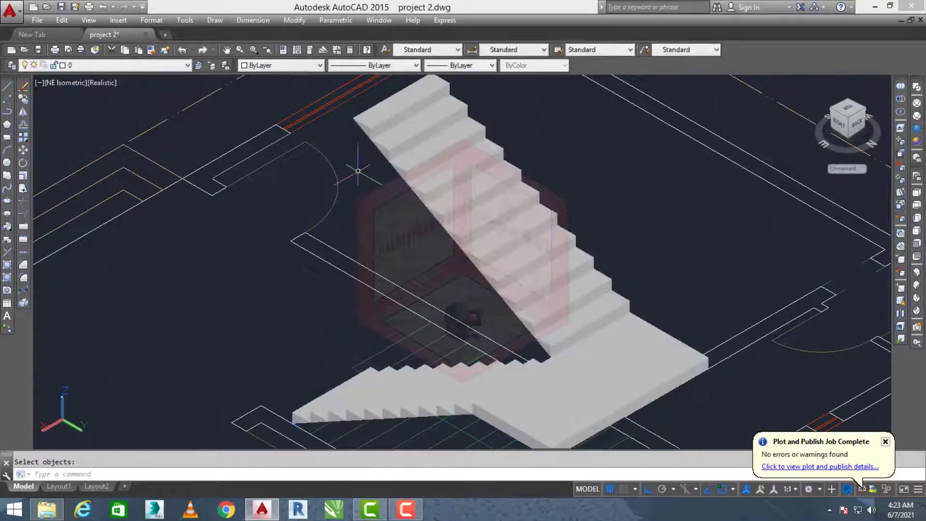
# Copy the joined staircase from the floor plan into the 3D house, using the matching veranda corner as base and destination point
pyautogui.scroll(-2, 506, 244)
pyautogui.scroll(2, 492, 252)
pyautogui.write('co')
pyautogui.press('Return')
pyautogui.scroll(-2, 579, 275)
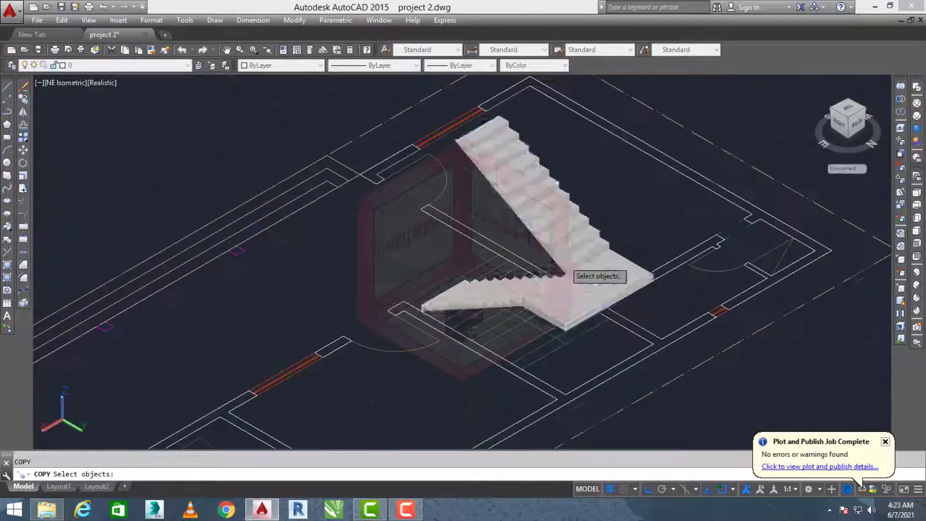
pyautogui.click(585, 289)
pyautogui.scroll(-2, 619, 264)
pyautogui.press('Return')
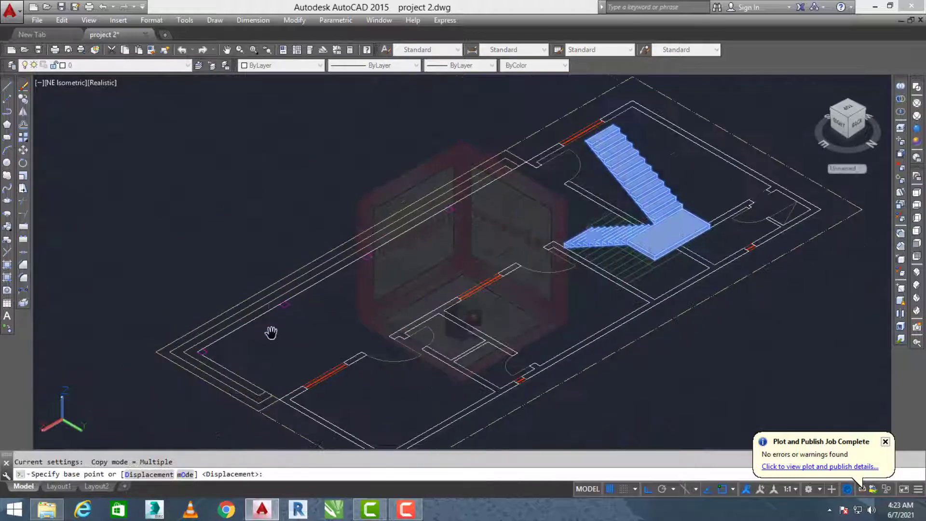
pyautogui.scroll(3, 192, 347)
pyautogui.click(197, 354)
pyautogui.scroll(-3, 289, 350)
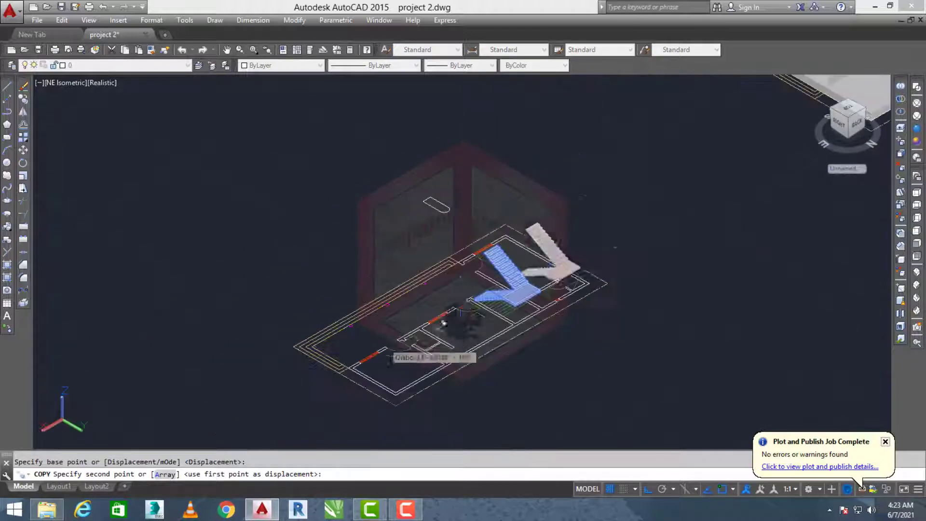
pyautogui.scroll(5, 734, 203)
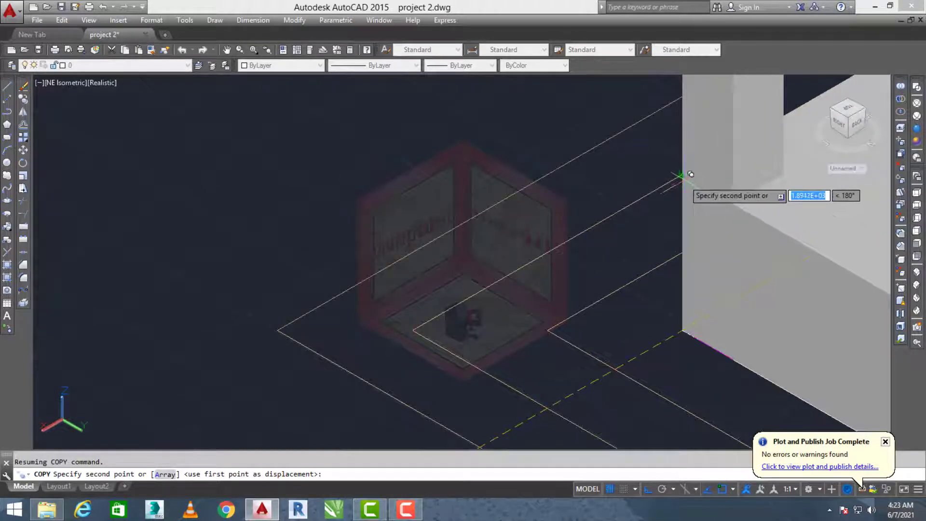
pyautogui.press('Escape')
# Inspect the copied staircase's fit between the walls and the whole house model from several angles
pyautogui.scroll(-5, 662, 188)
pyautogui.moveTo(693, 172); pyautogui.dragTo(502, 267, button='middle')
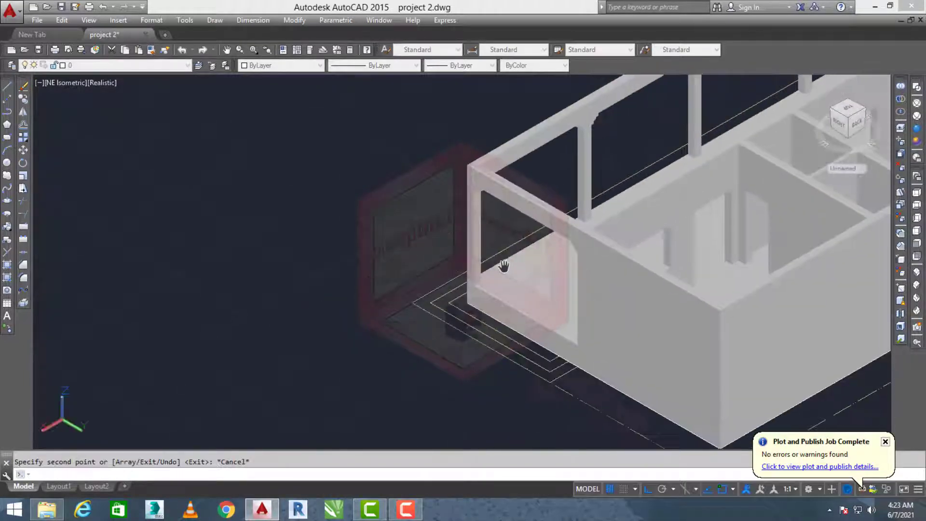
pyautogui.scroll(-5, 503, 265)
pyautogui.scroll(3, 761, 154)
pyautogui.scroll(3, 603, 202)
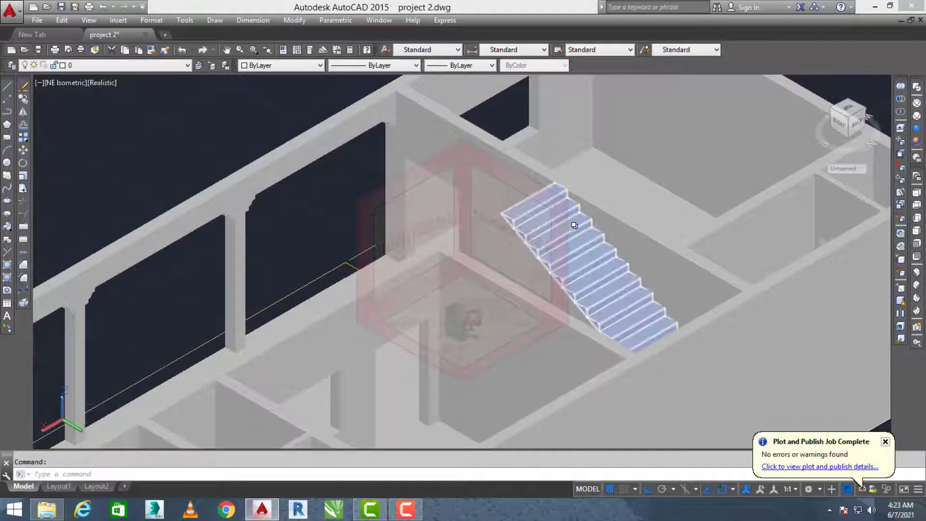
pyautogui.keyDown('shift'); pyautogui.moveTo(592, 231); pyautogui.dragTo(849, 206, button='middle'); pyautogui.keyUp('shift')
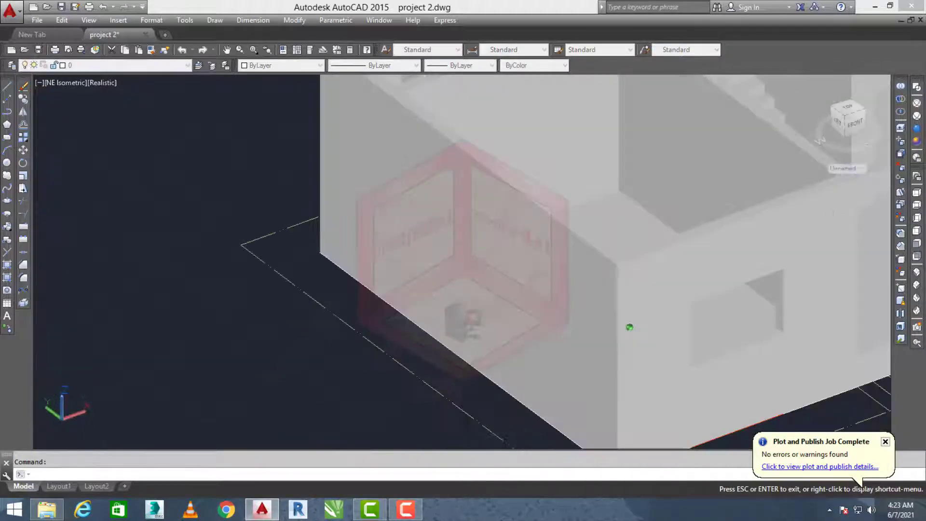
pyautogui.moveTo(699, 226); pyautogui.dragTo(560, 324, button='middle')
pyautogui.scroll(3, 627, 198)
pyautogui.moveTo(593, 207); pyautogui.dragTo(523, 282, button='middle')
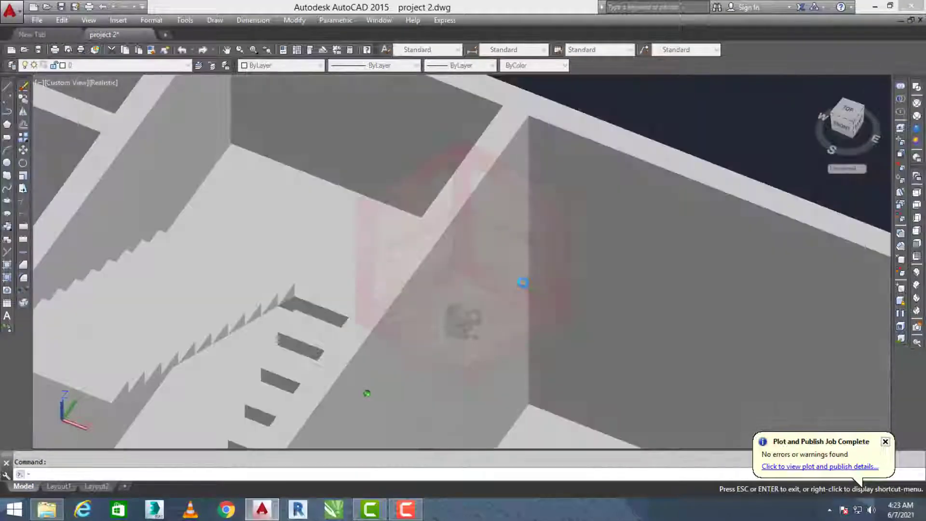
pyautogui.scroll(-3, 528, 246)
pyautogui.keyDown('shift'); pyautogui.moveTo(529, 244); pyautogui.dragTo(529, 231, button='middle'); pyautogui.keyUp('shift')
pyautogui.scroll(-4, 528, 231)
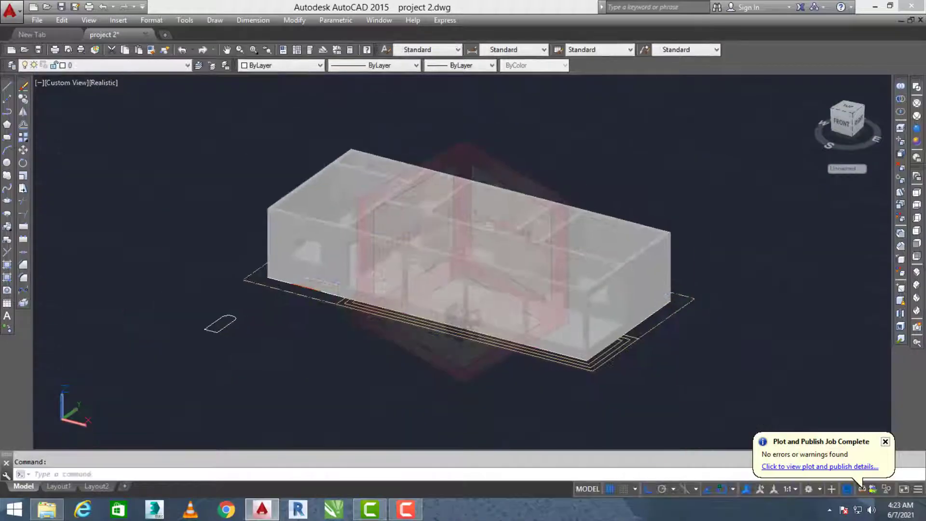
pyautogui.scroll(2, 497, 227)
pyautogui.moveTo(556, 206); pyautogui.dragTo(548, 204, button='middle')
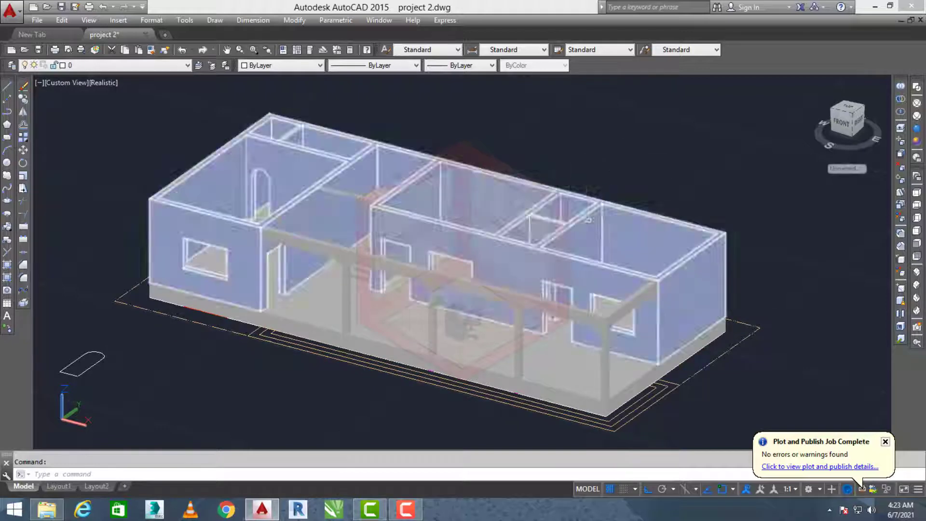
pyautogui.click(407, 510)
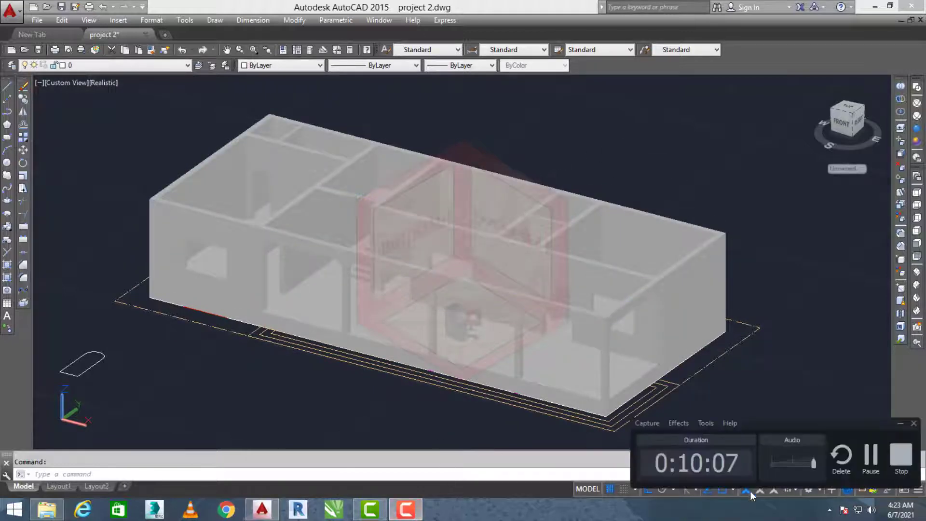